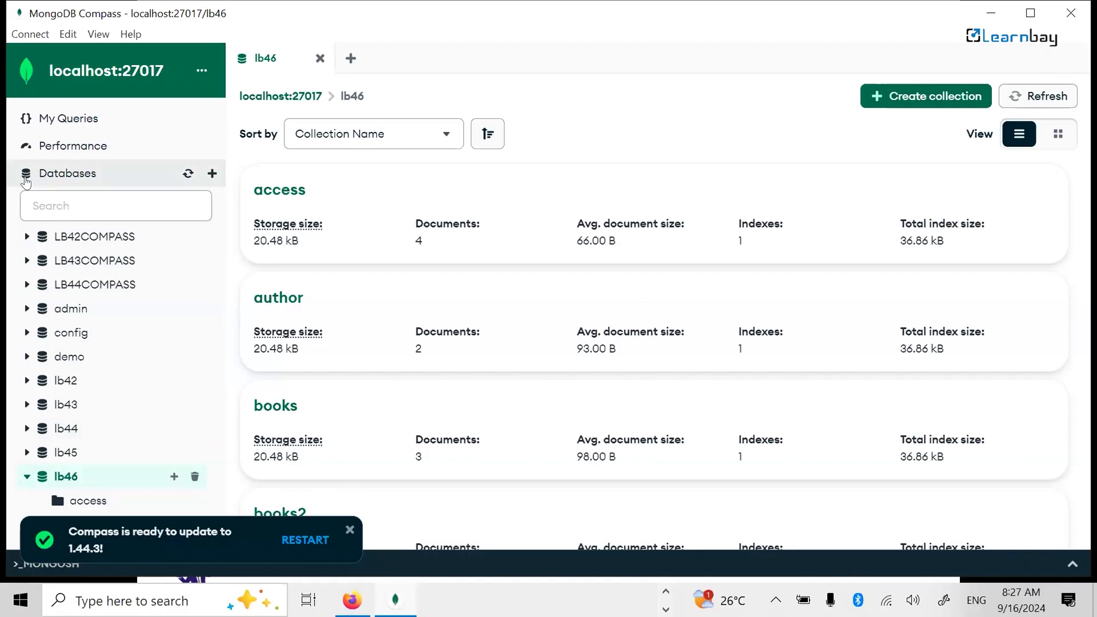
View the databases overview and the saved queries page, and dismiss the update notification.
left_click(46, 180)
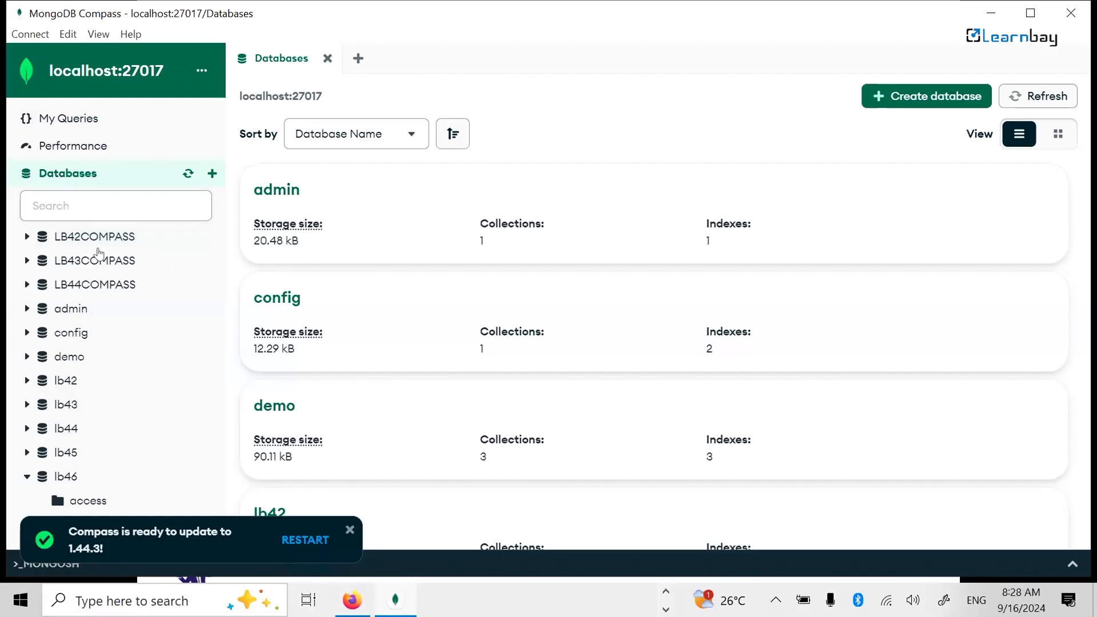
left_click(146, 114)
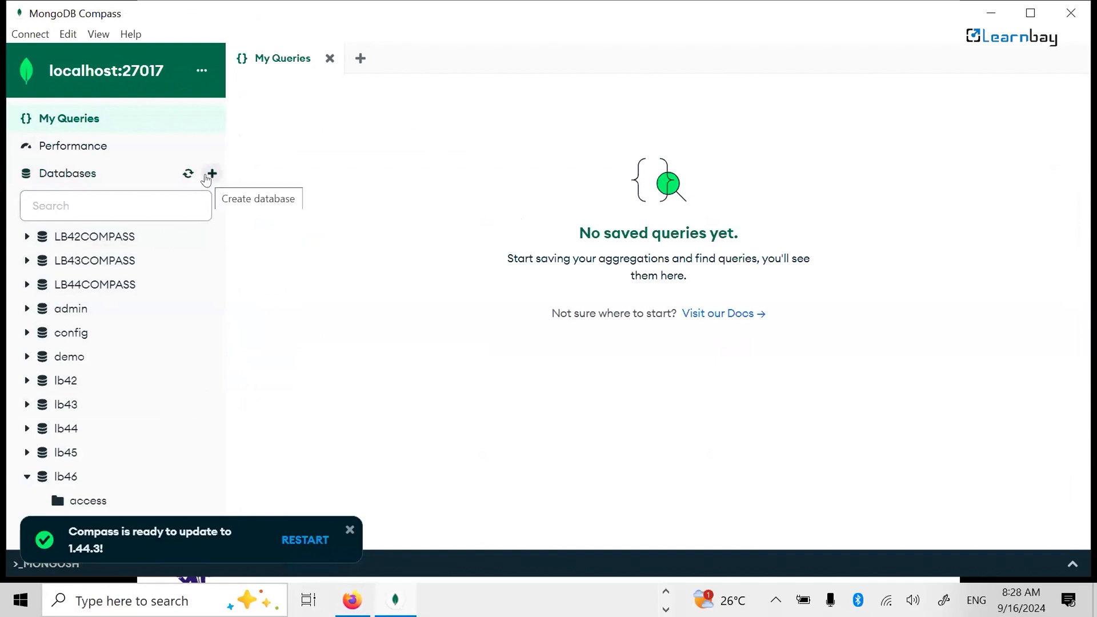
left_click(202, 70)
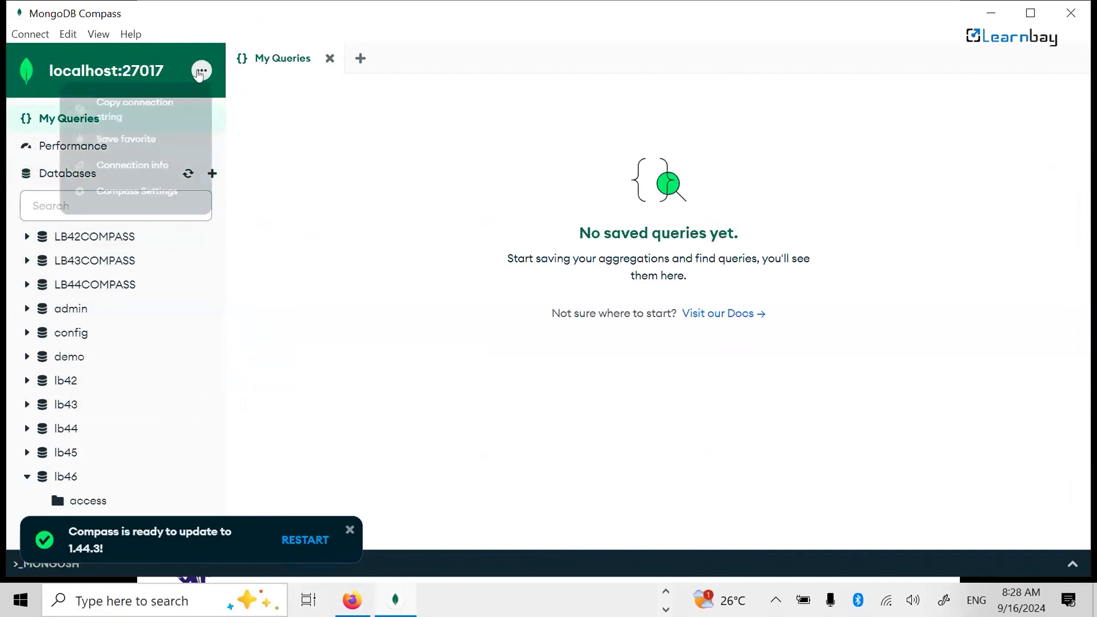
left_click(295, 290)
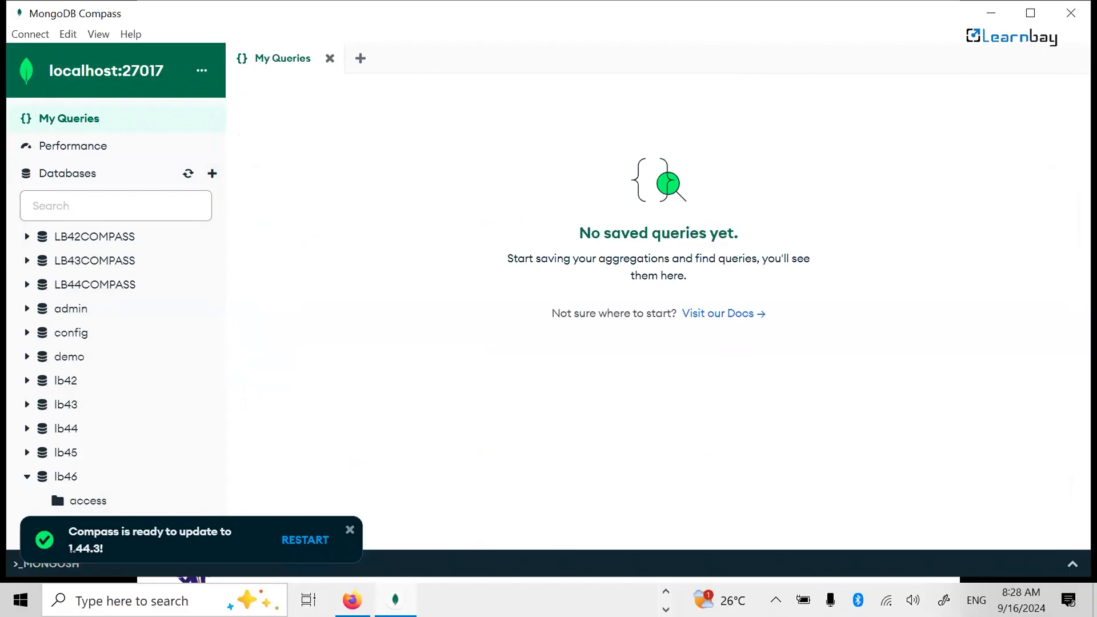
left_click(350, 530)
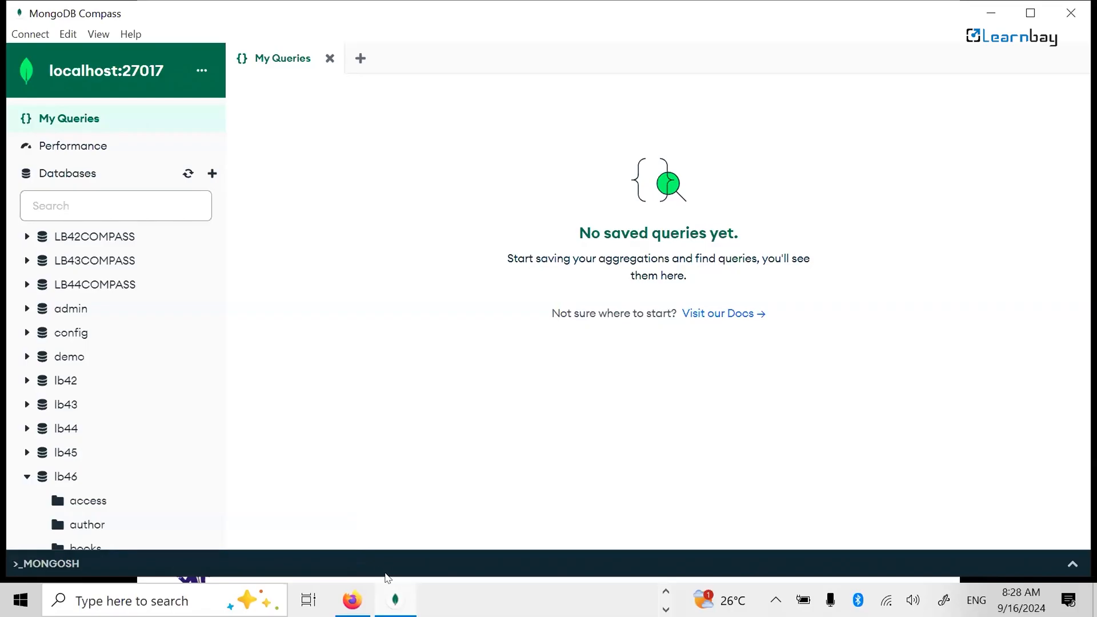
mouse_move(352, 599)
Create a database named LB46COMPASS with a collection named STU.
left_click(211, 173)
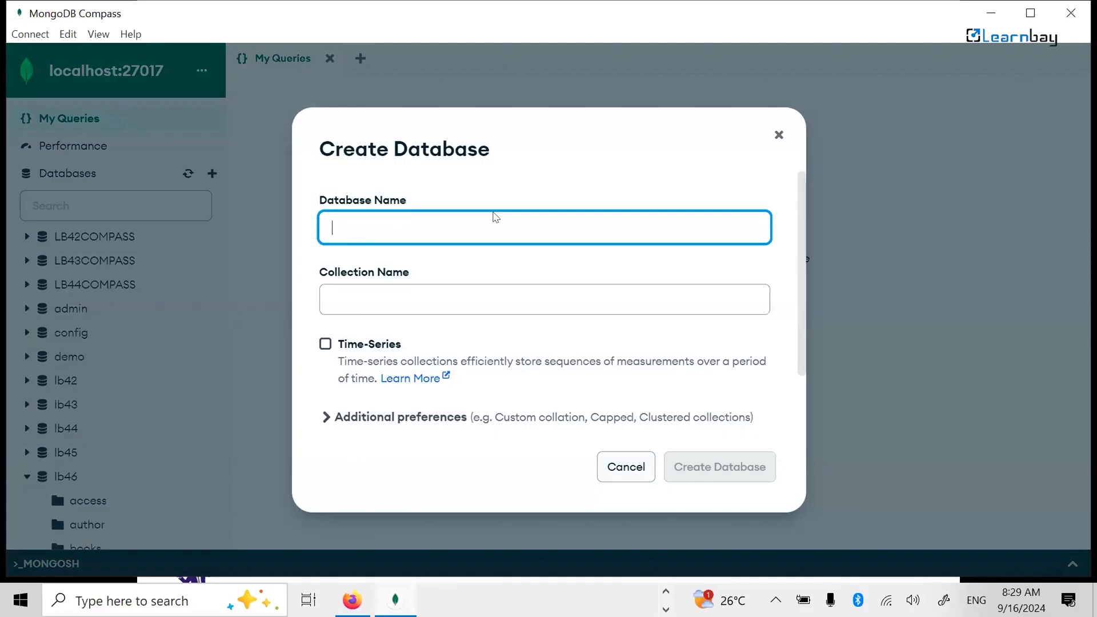
type("LB46COMPASS")
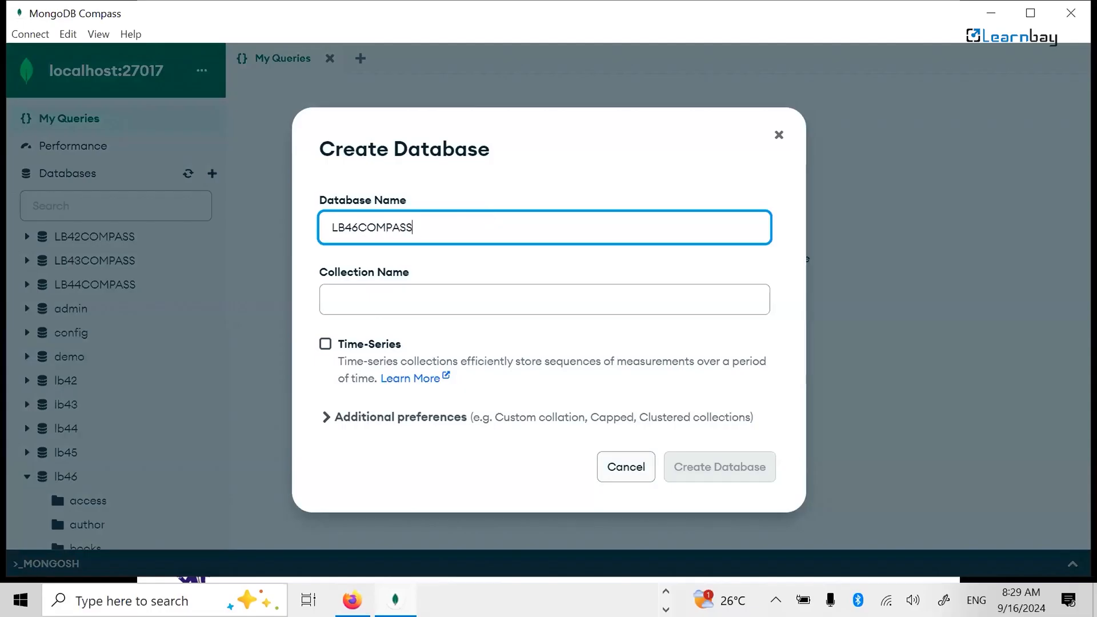
left_click(732, 475)
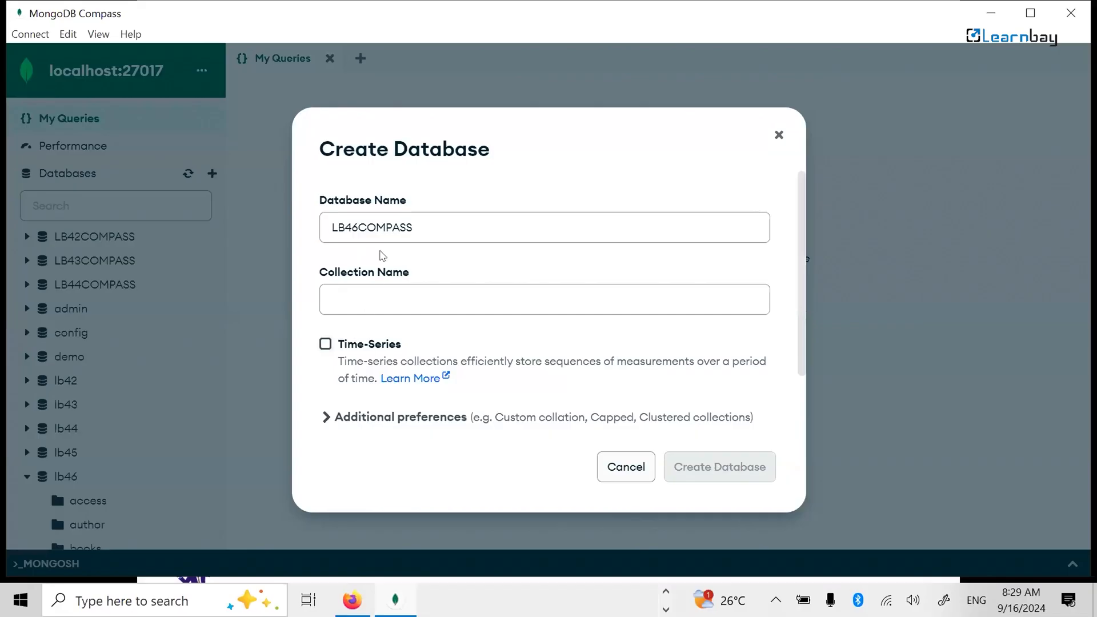
left_click(351, 300)
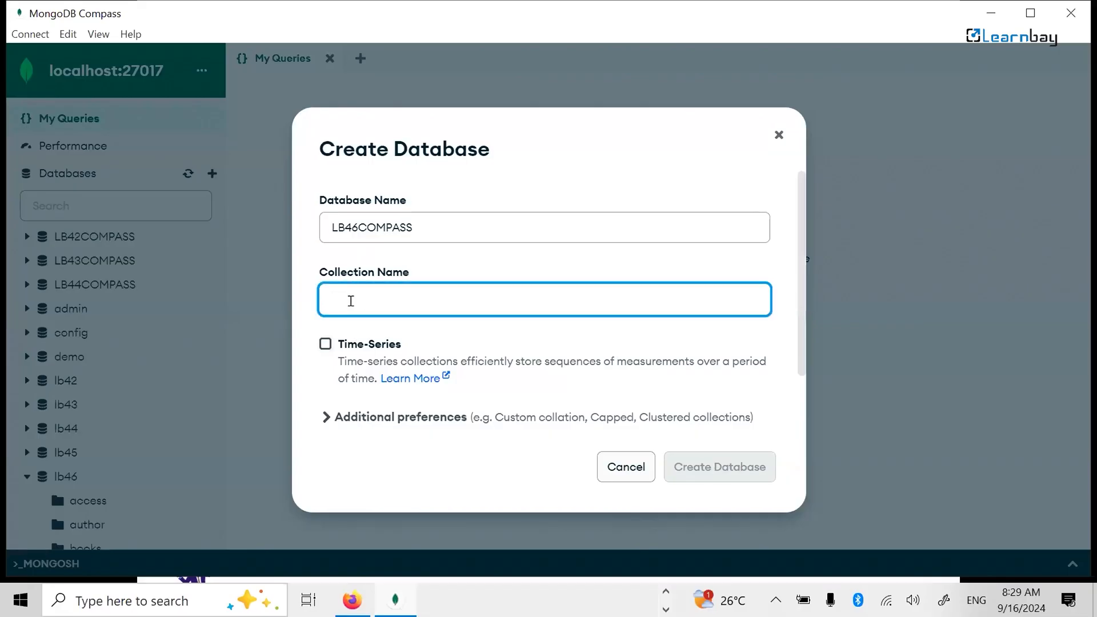
type("STU")
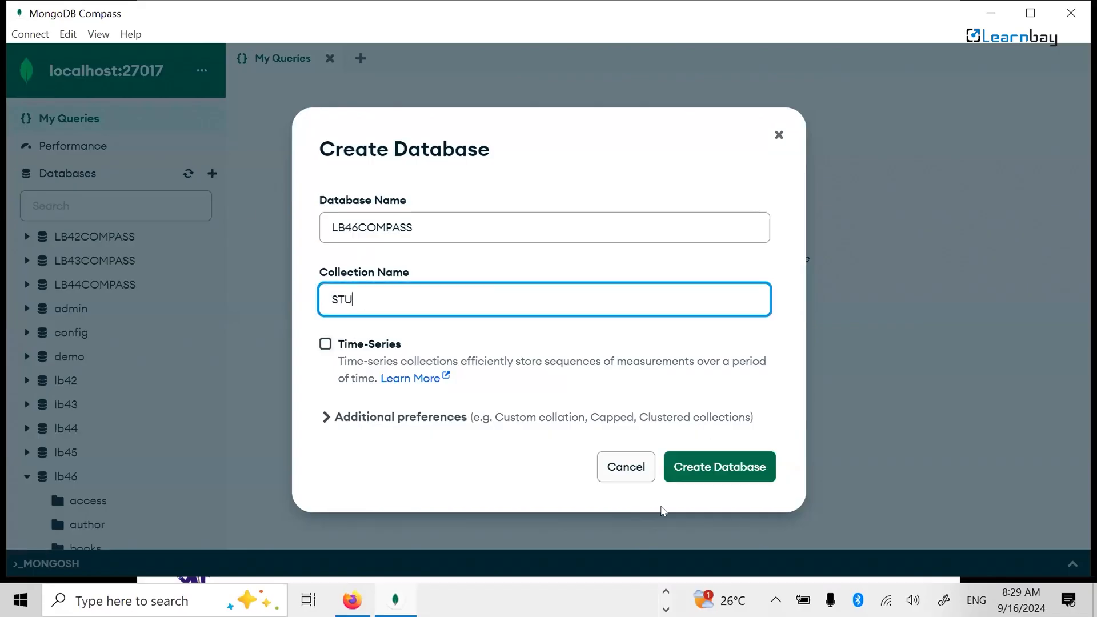
left_click(709, 478)
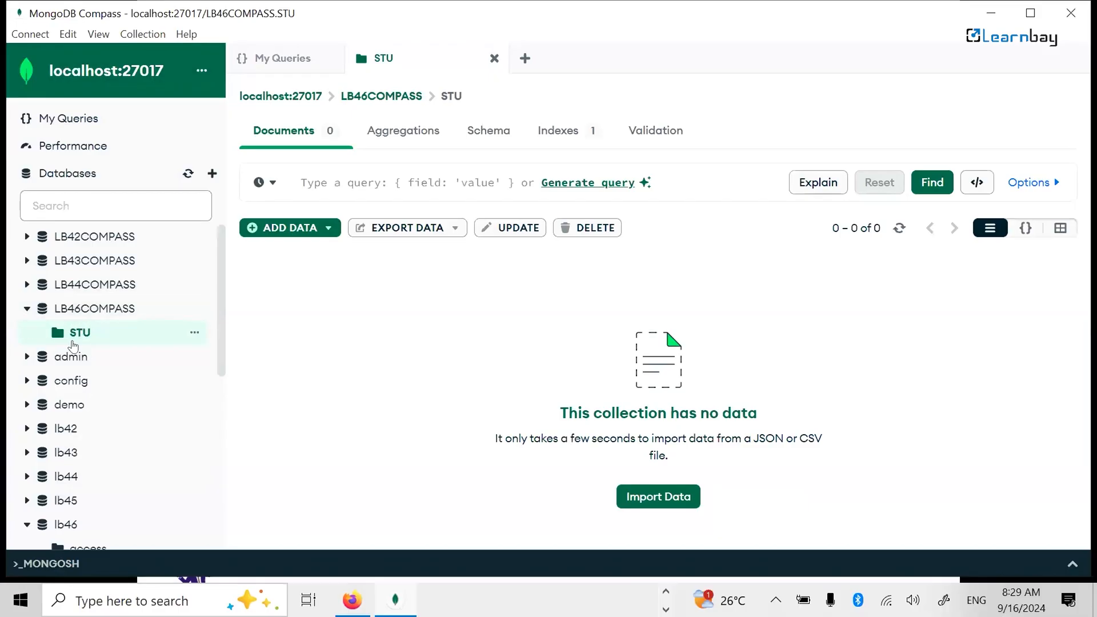
View the LB46COMPASS database's collection overview and open the STU collection from it.
left_click(96, 311)
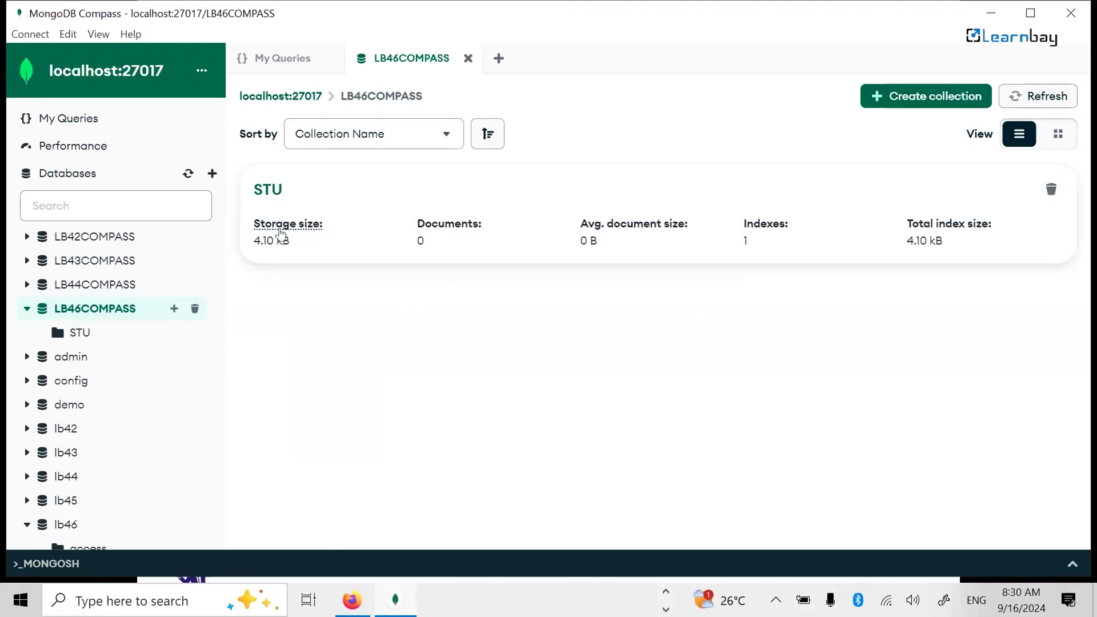
mouse_move(281, 228)
left_click(273, 197)
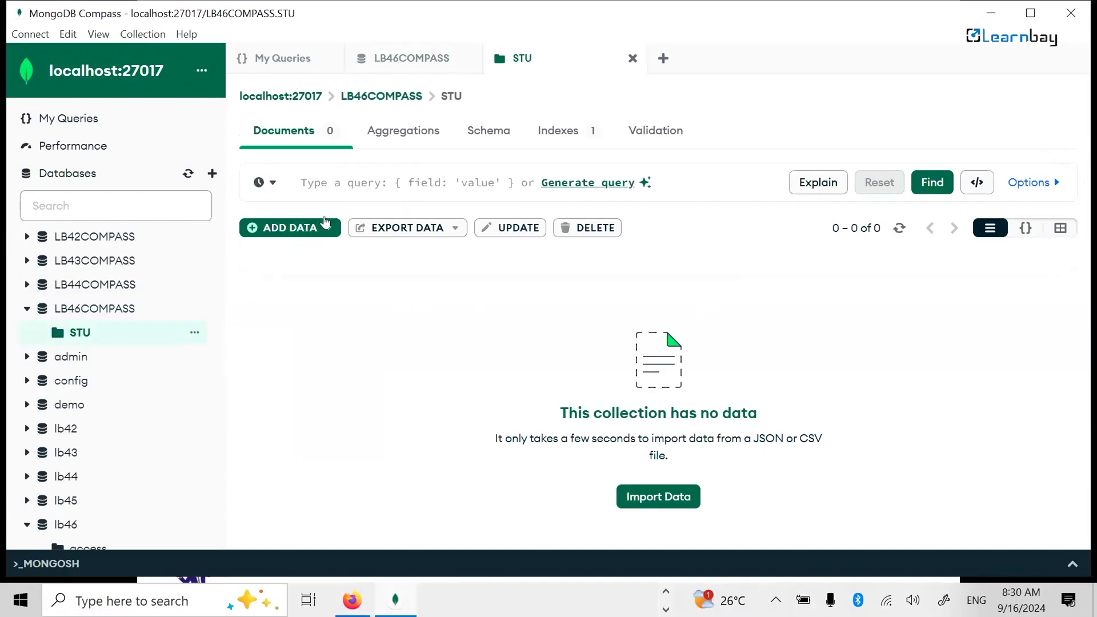
Start inserting a JSON document into the STU collection and add an RNO field with value 1 after the _id.
left_click(285, 231)
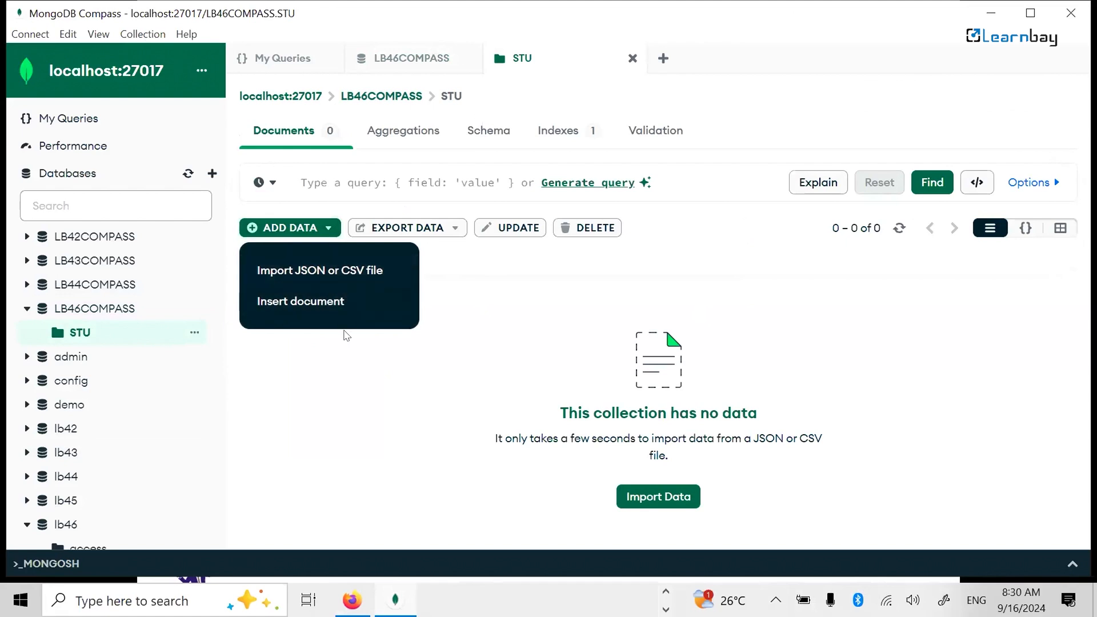
left_click(329, 302)
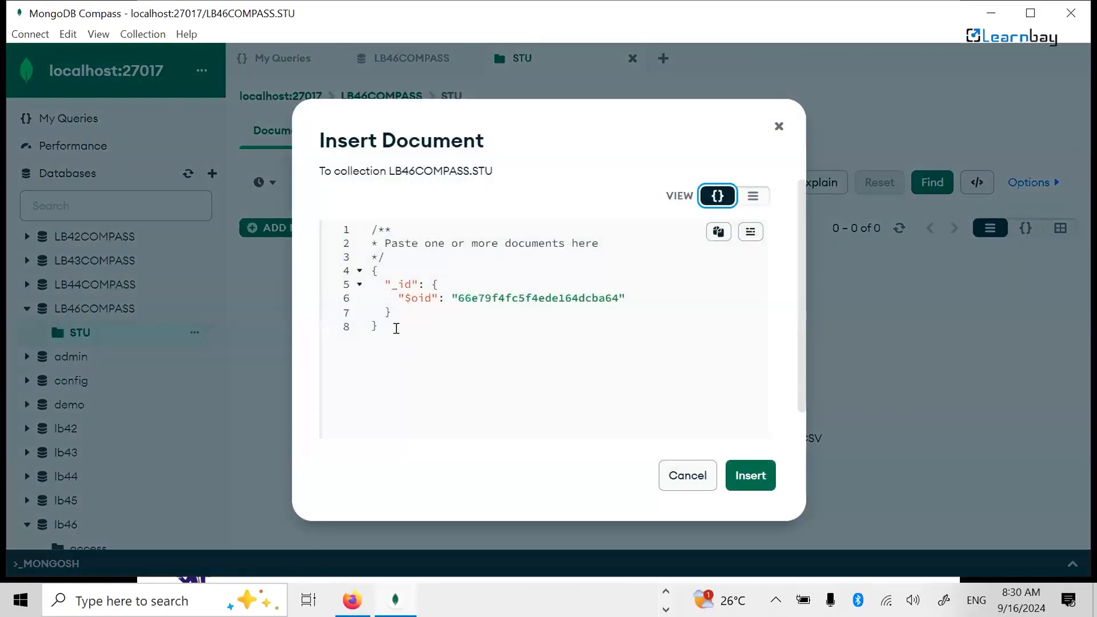
left_click(393, 312)
type(",")
key("Return")
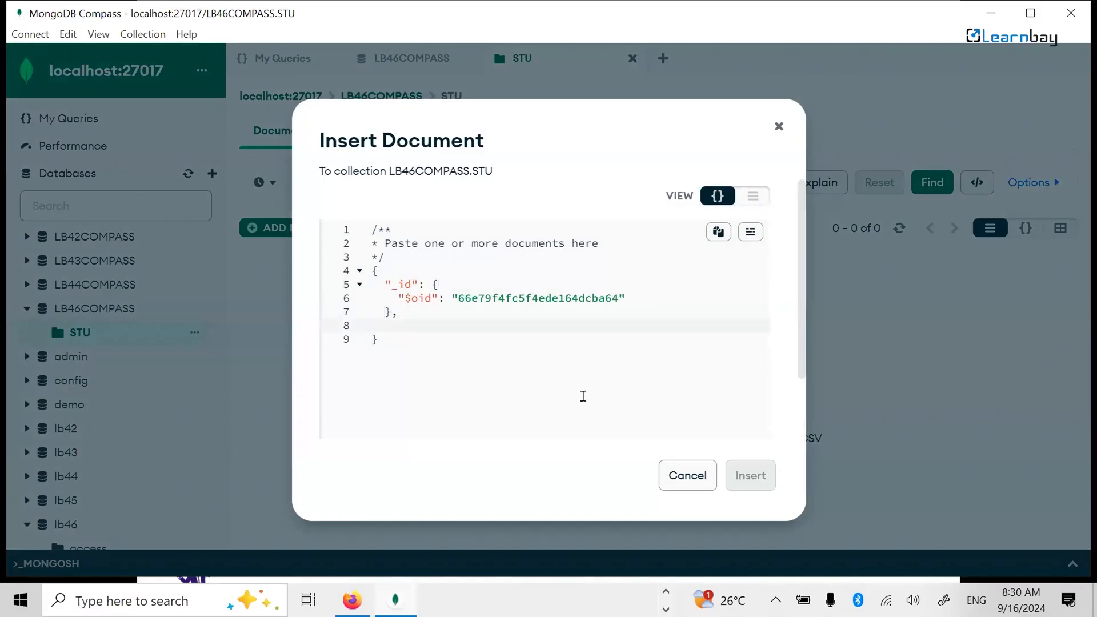
type("RNO\"")
key("Left")
key("Left")
key("Left")
key("Left")
type("\"")
key("End")
type(":1,")
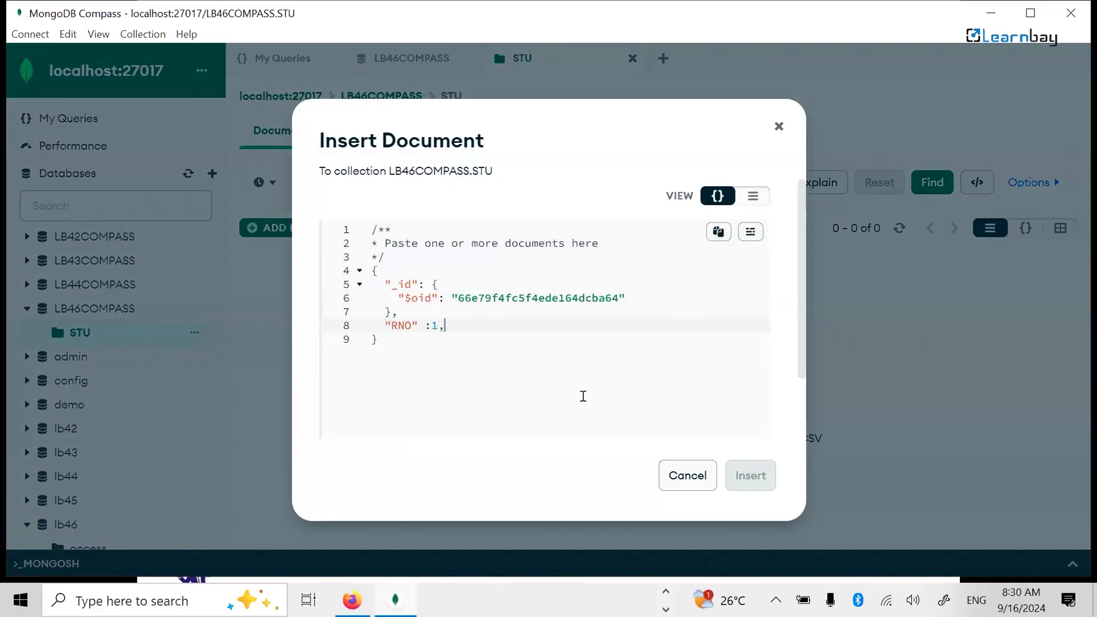
Add a NAME field with the student's first name and an AGE field of 12, and insert the document.
key("Return")
type("\"NAME\" : ")
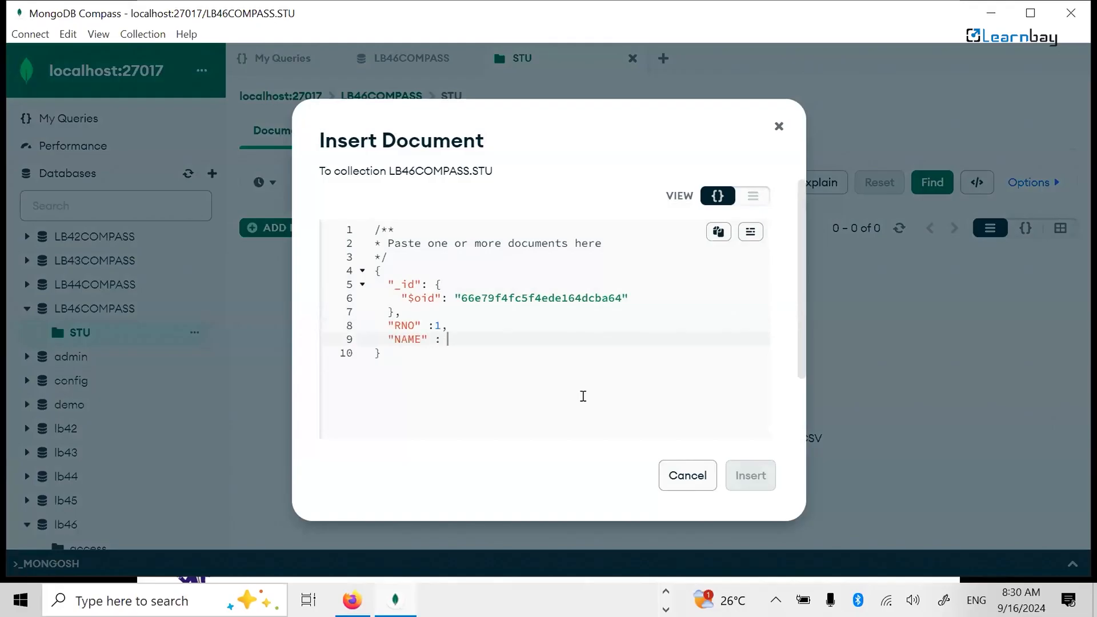
type("\"AJAY\"")
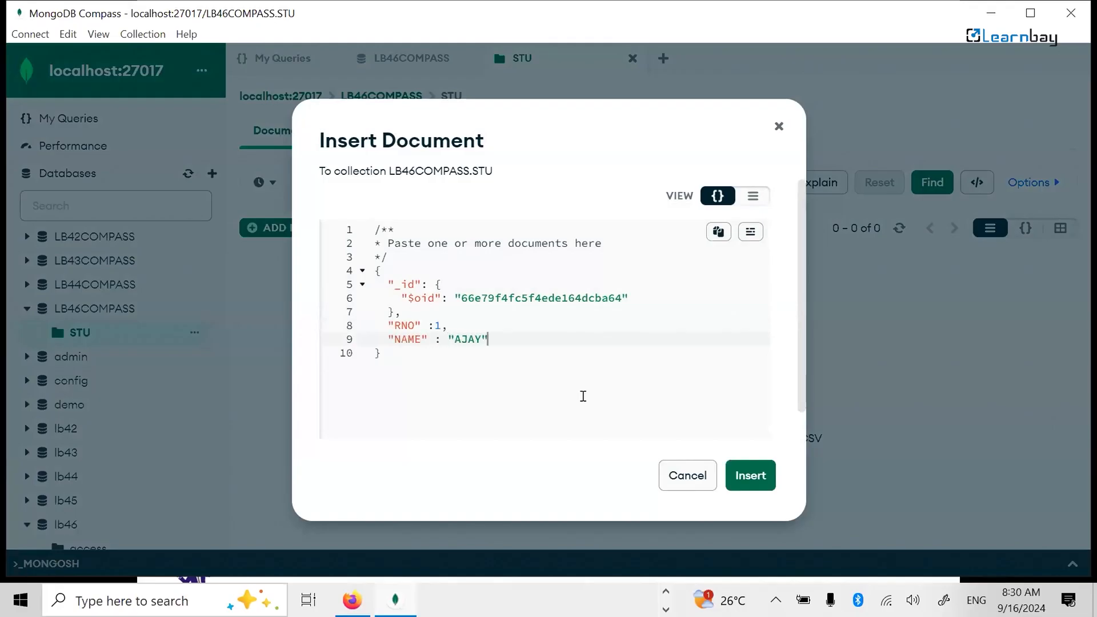
type(",")
key("Return")
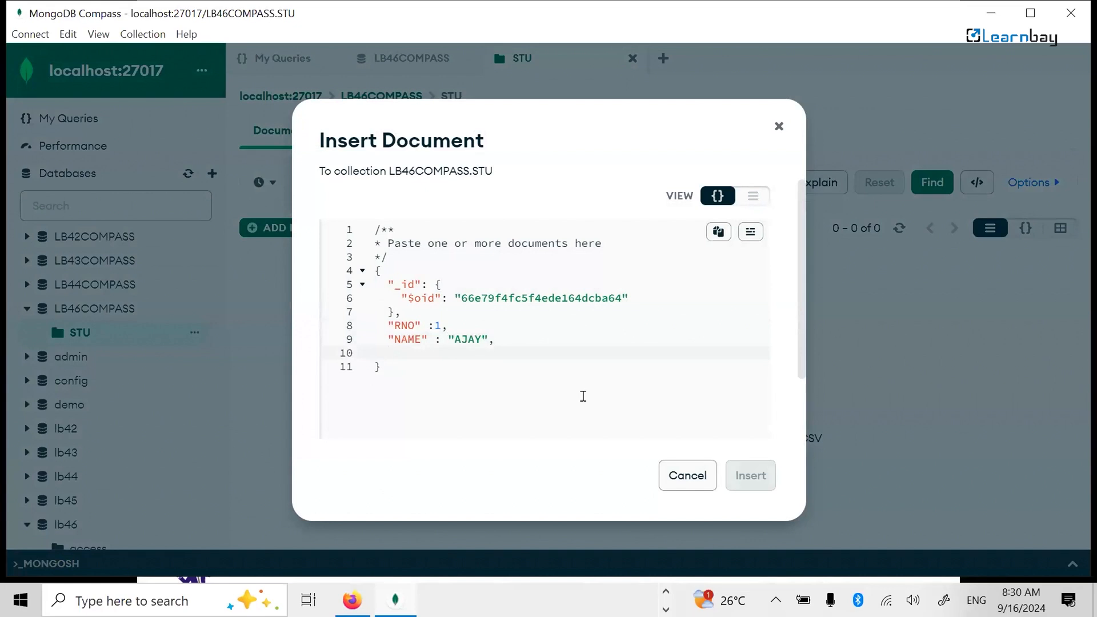
type("\"AGE\" : 12")
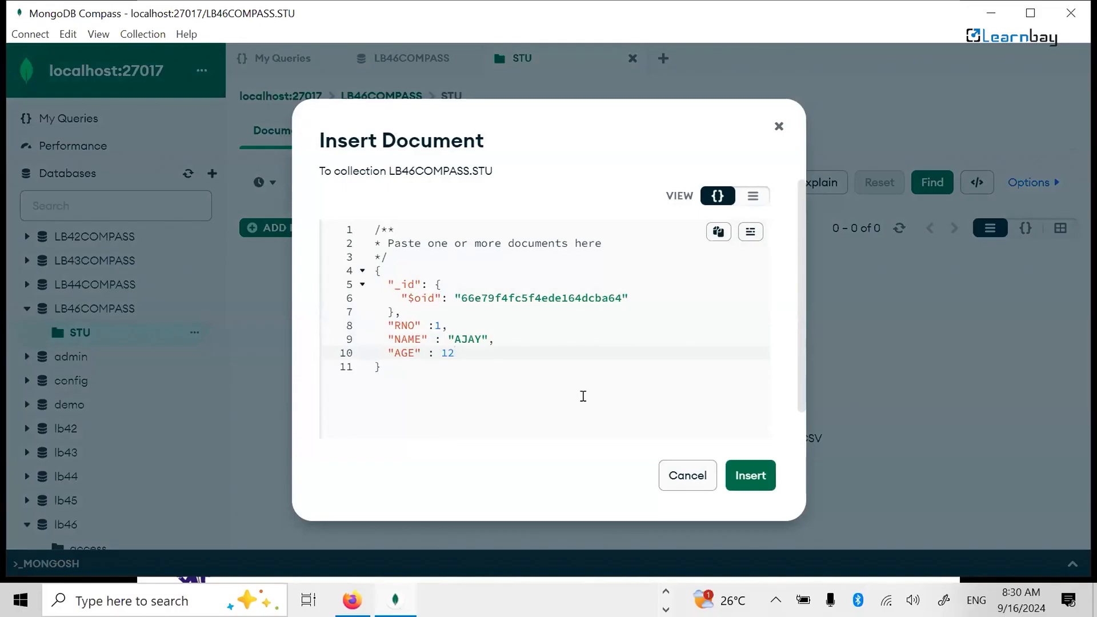
left_click(737, 474)
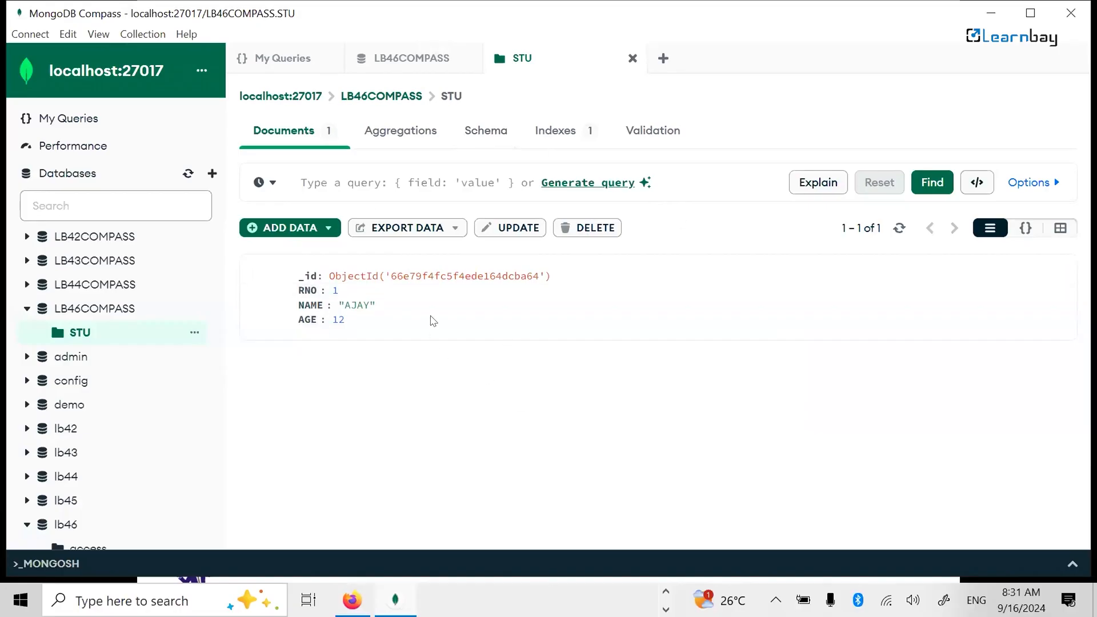
Start a second STU document in the field-by-field view and add an RNO field with value 2 after _id.
left_click(280, 229)
left_click(294, 299)
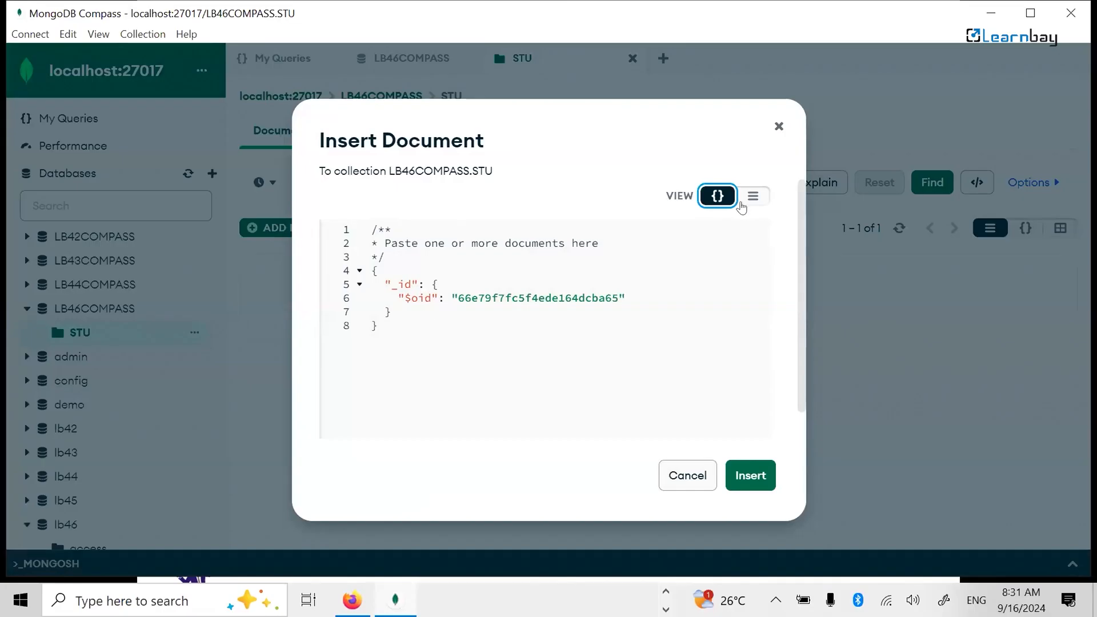
left_click(753, 197)
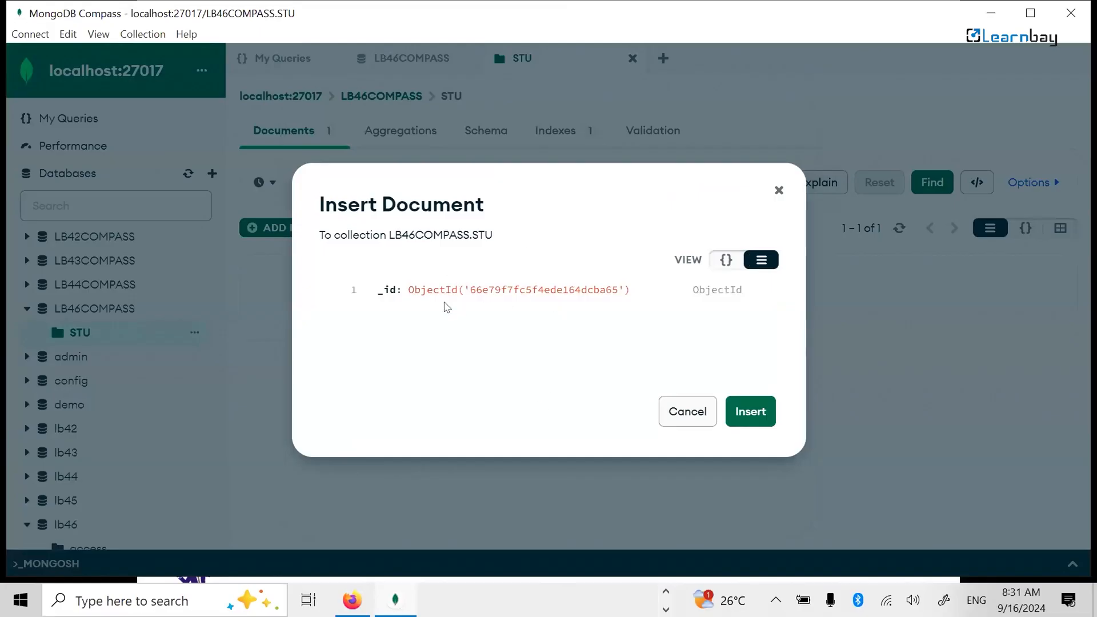
left_click(349, 291)
left_click(350, 290)
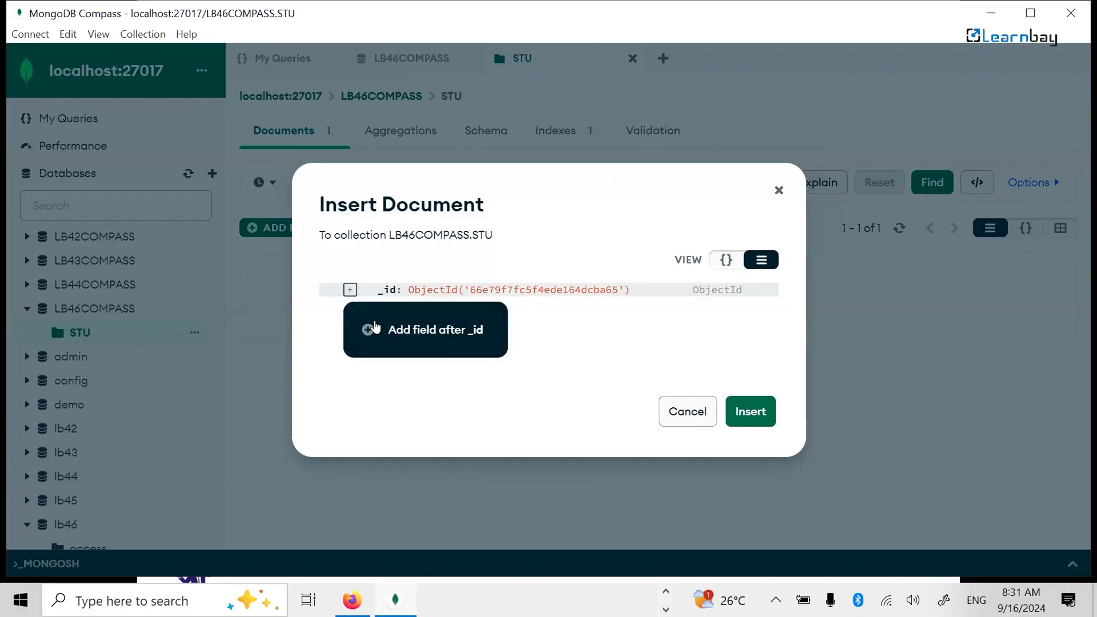
left_click(392, 331)
type("RNO")
key("Tab")
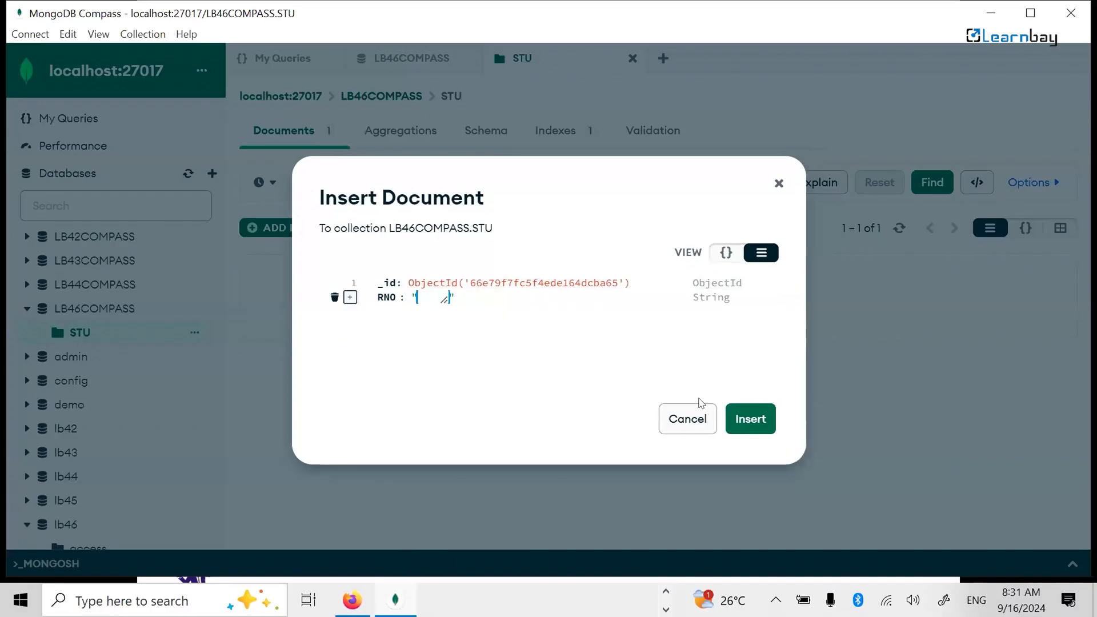
left_click(350, 286)
left_click(494, 361)
Add a NAME field after RNO and enter the student's first name as its value.
left_click(348, 298)
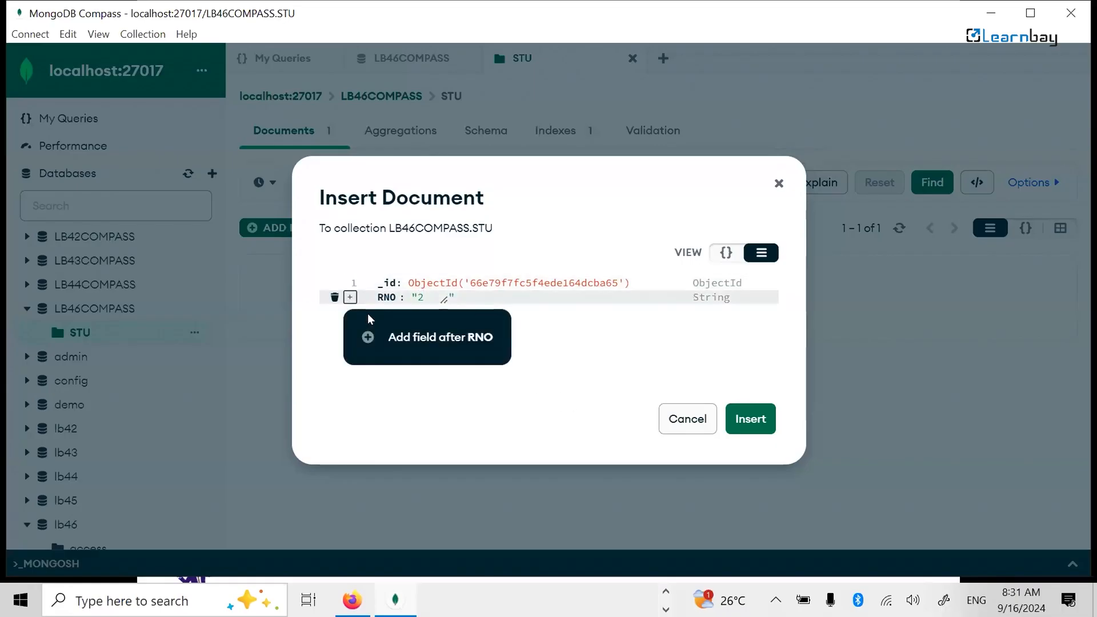
left_click(396, 341)
type("NAME")
key("Tab")
type("RAMESG")
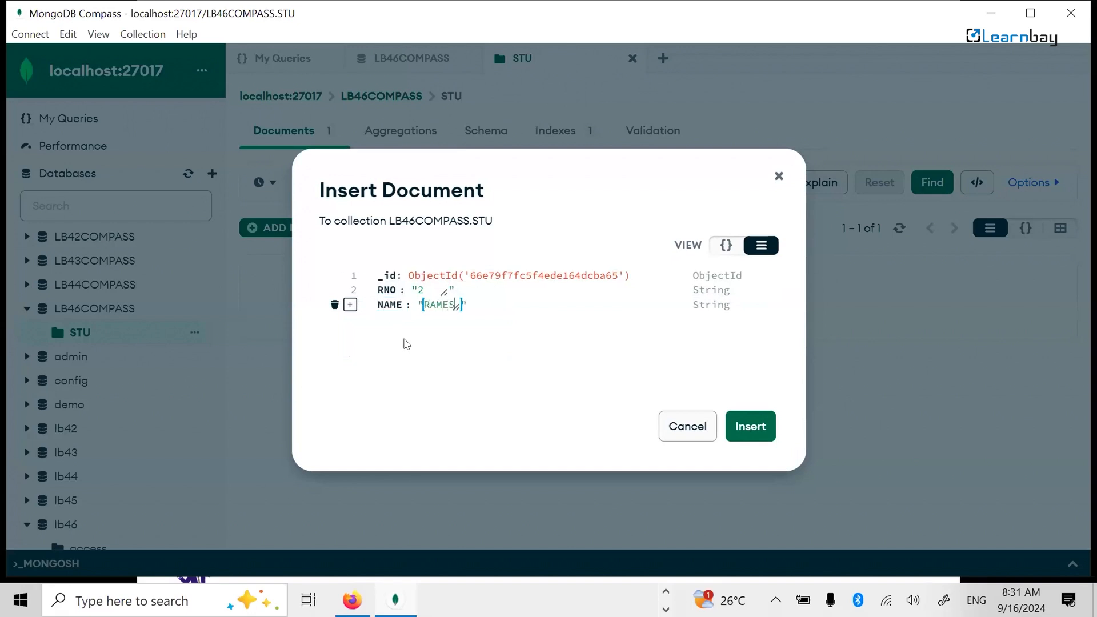
key("BackSpace")
type("H")
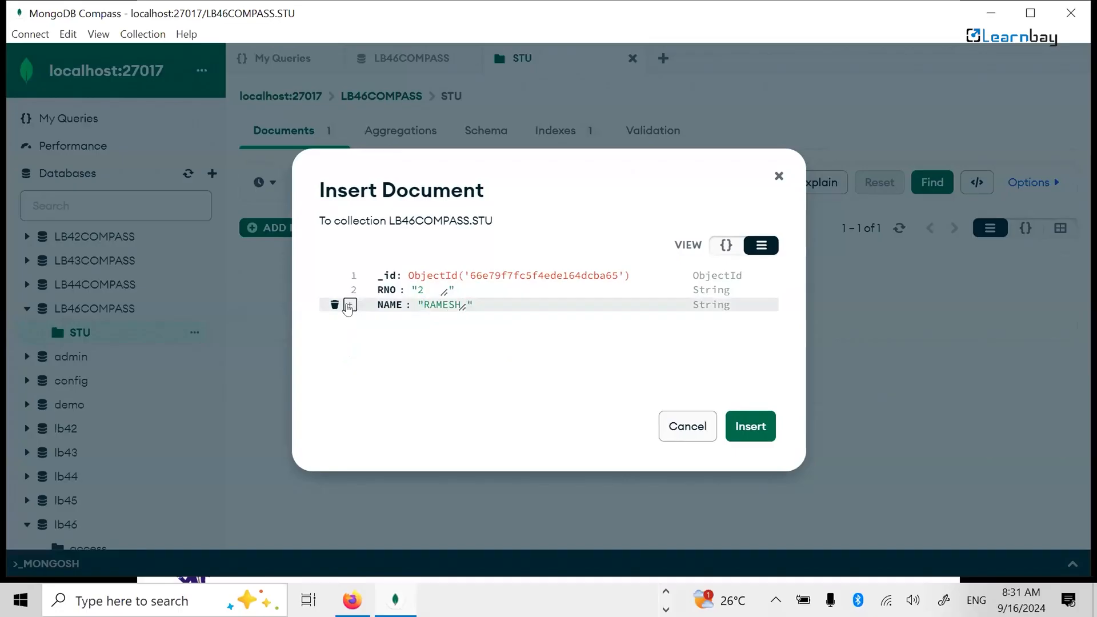
Add a CLASS field with value 7TH and a MARKS field with value 95 to the new document.
left_click(351, 305)
left_click(425, 355)
type("CLASS")
key("Tab")
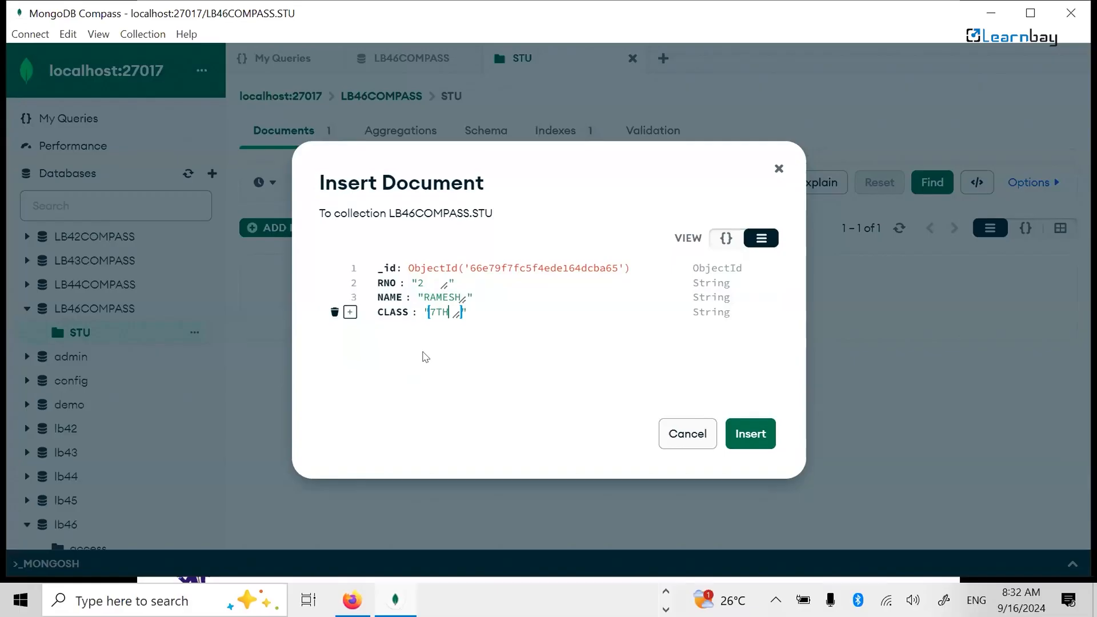
left_click(350, 312)
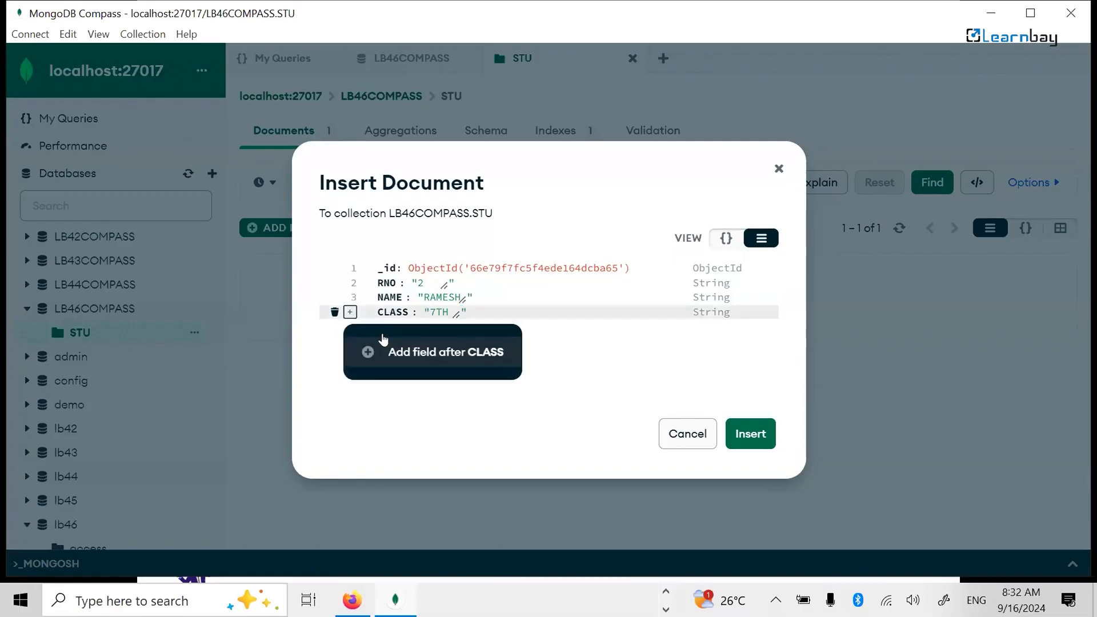
left_click(396, 352)
type("MARKS")
key("Tab")
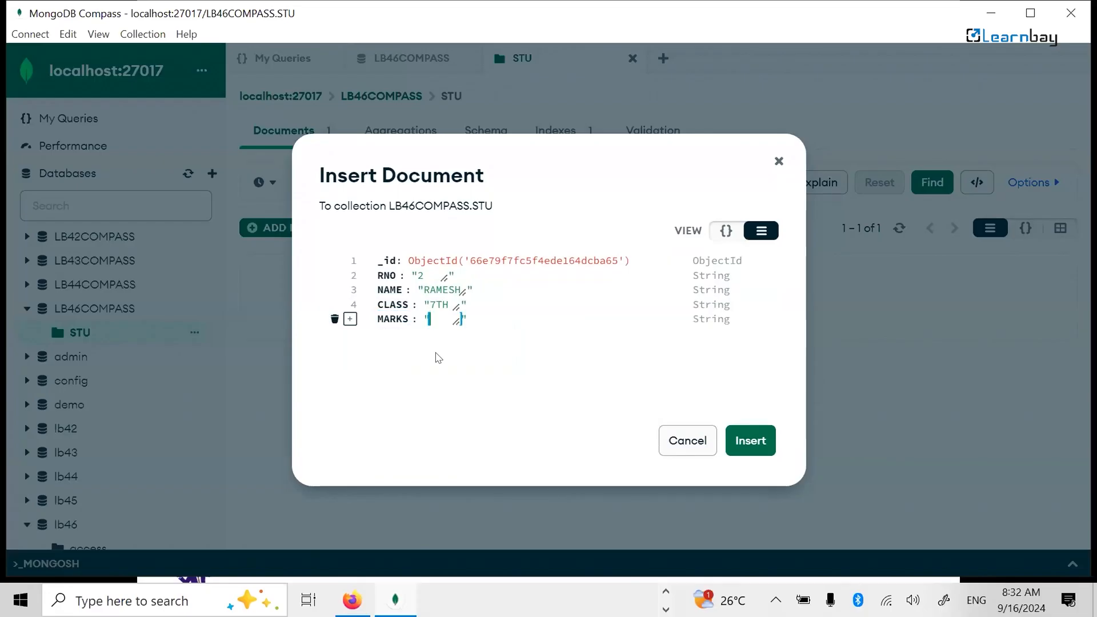
type("95")
Change the data types of the MARKS and RNO fields to Int32.
left_click(763, 319)
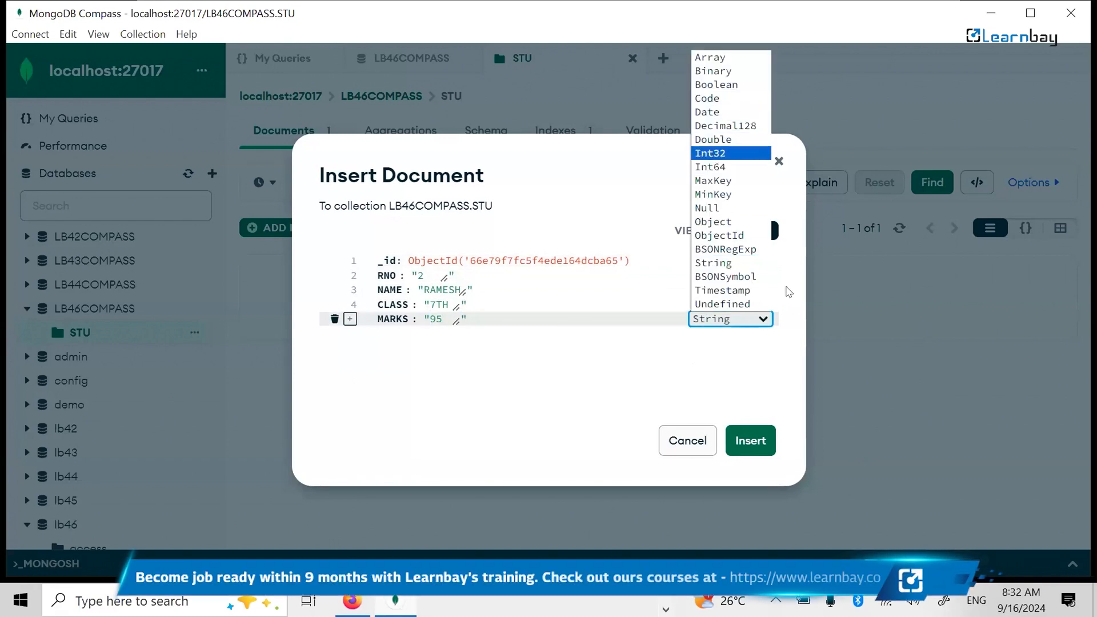
key("Return")
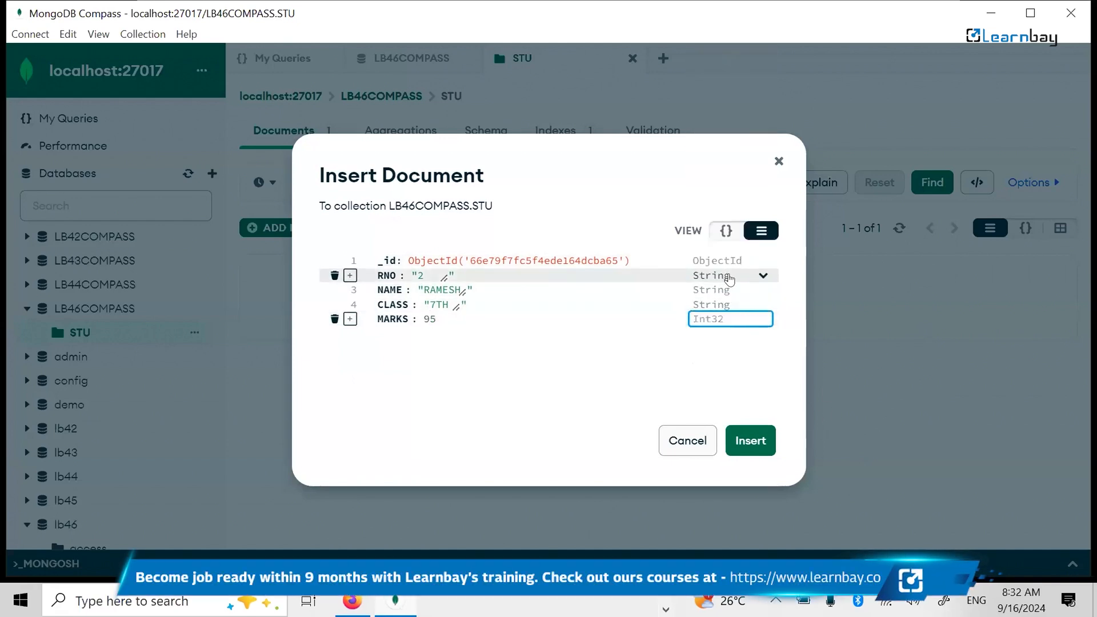
left_click(763, 275)
left_click(715, 386)
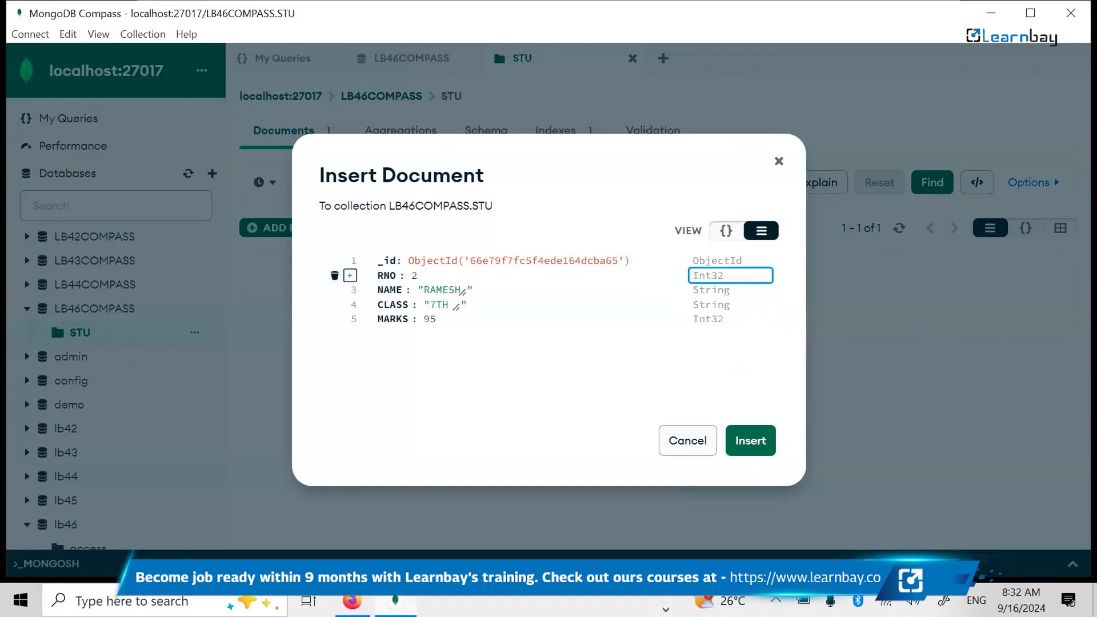
Insert the completed second student document and start a new STU document in the JSON view with a line after _id.
left_click(750, 440)
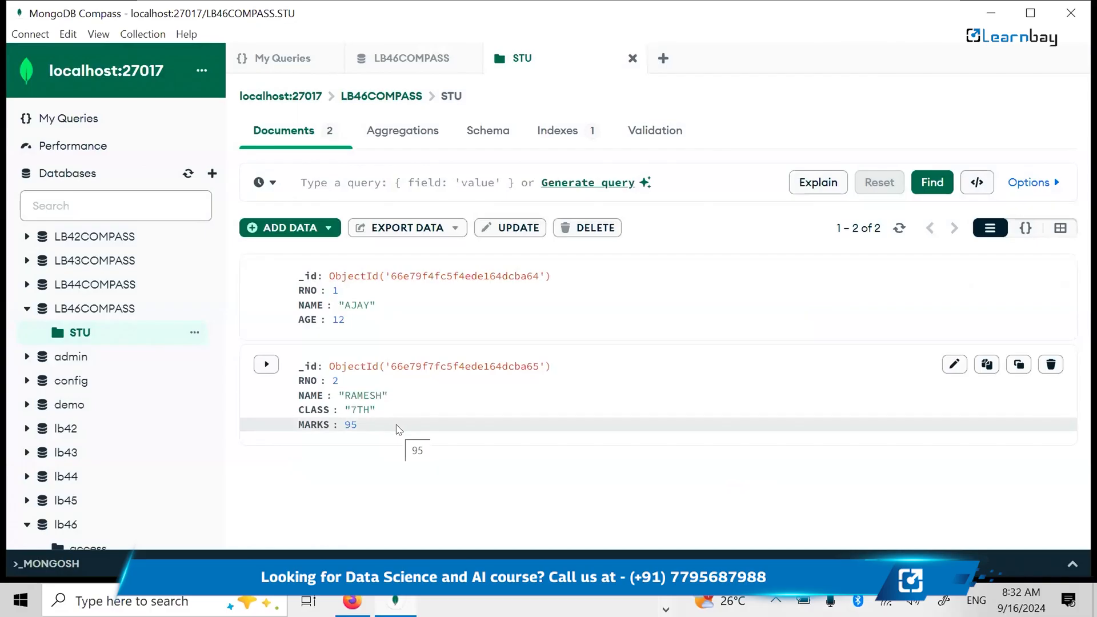
left_click(297, 229)
left_click(443, 419)
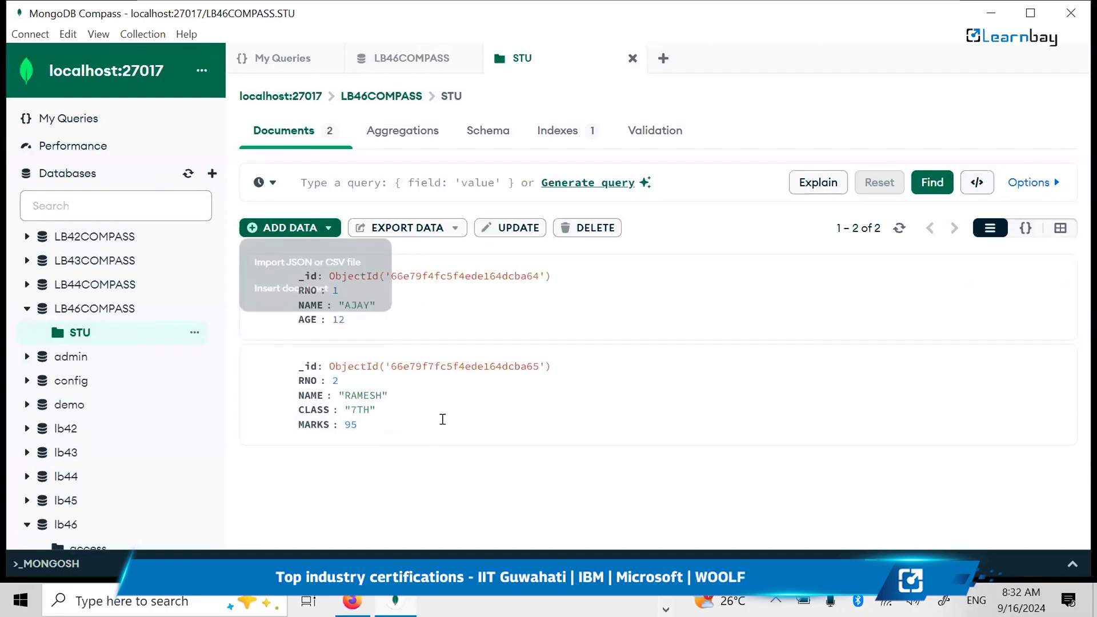
key("Up")
type(",")
key("Return")
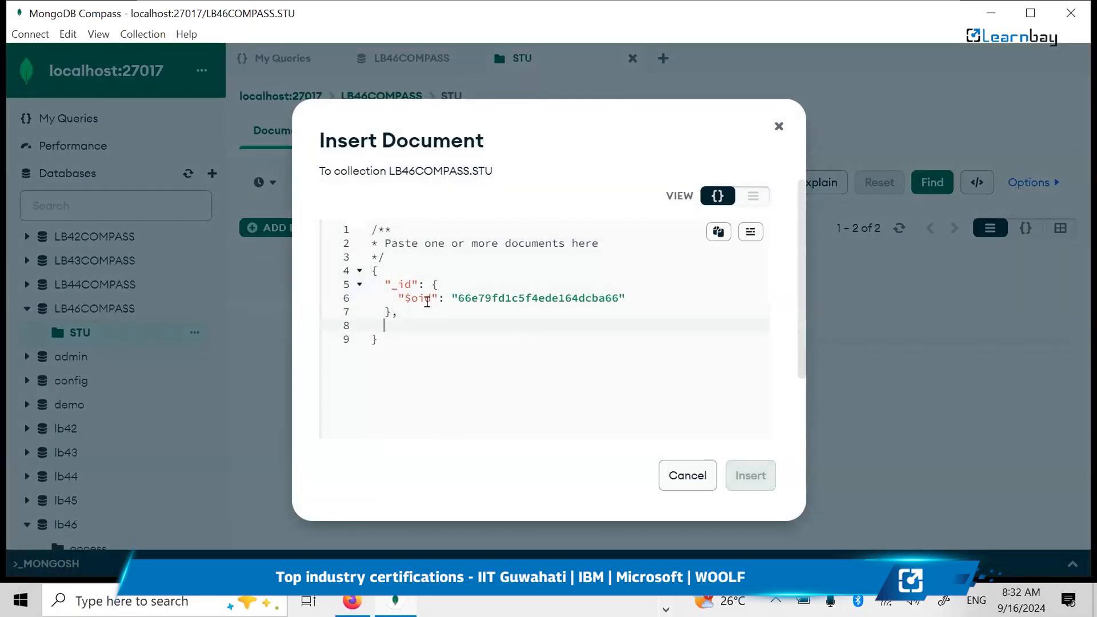
Add an RNO field with value 3 and a NAME field with the student's full name to the JSON document.
type("\"RNO\":3,")
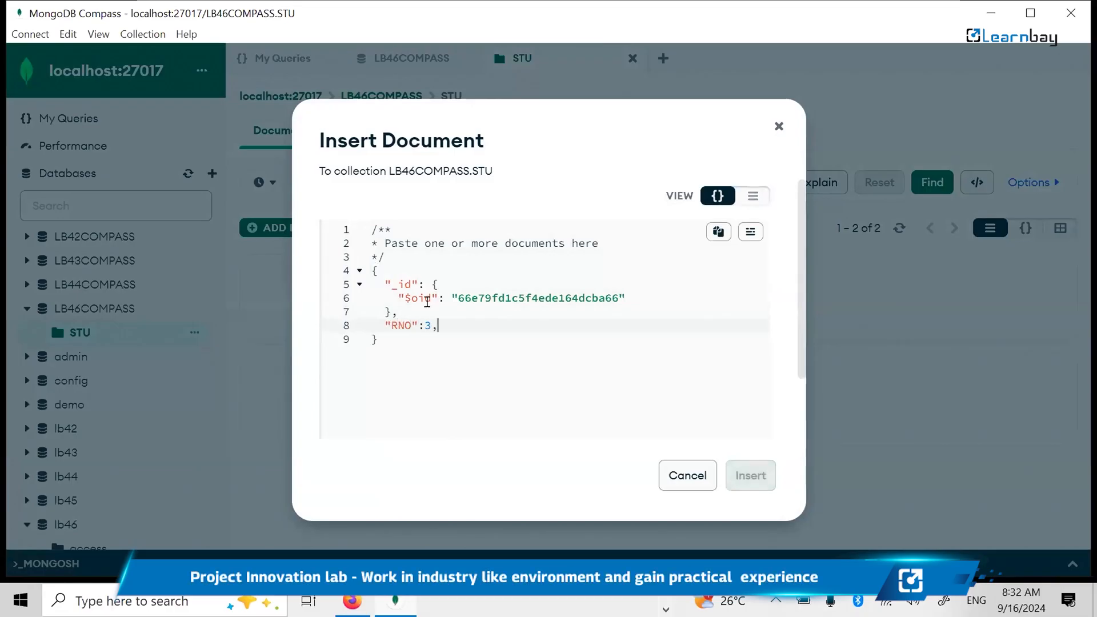
key("Return")
type("\"NAME\" : \"")
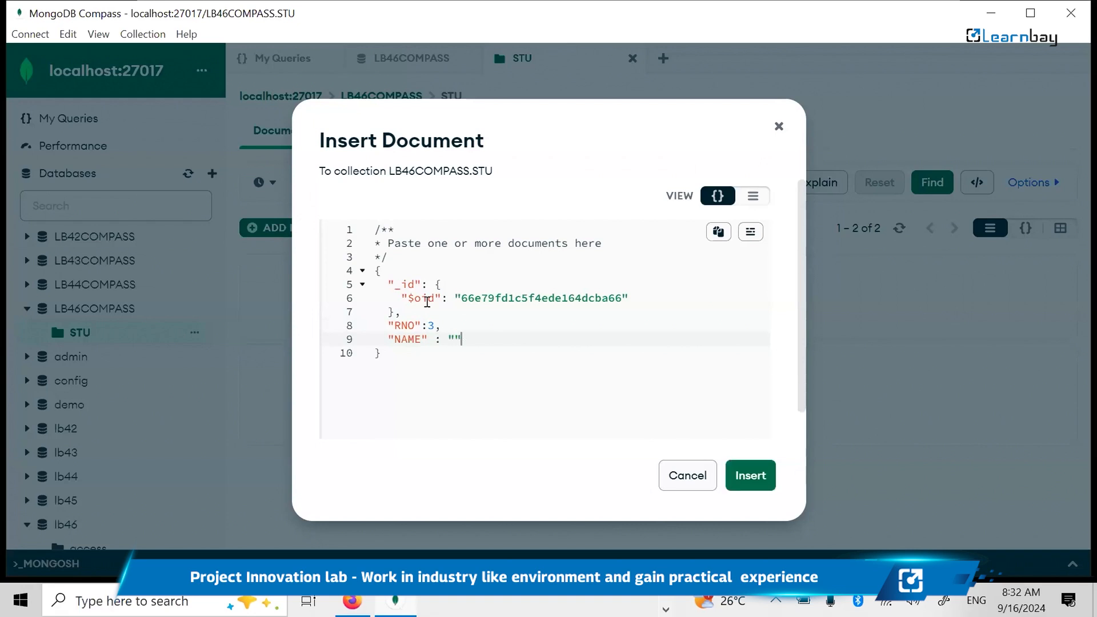
type("KAPIL GUPTA\"")
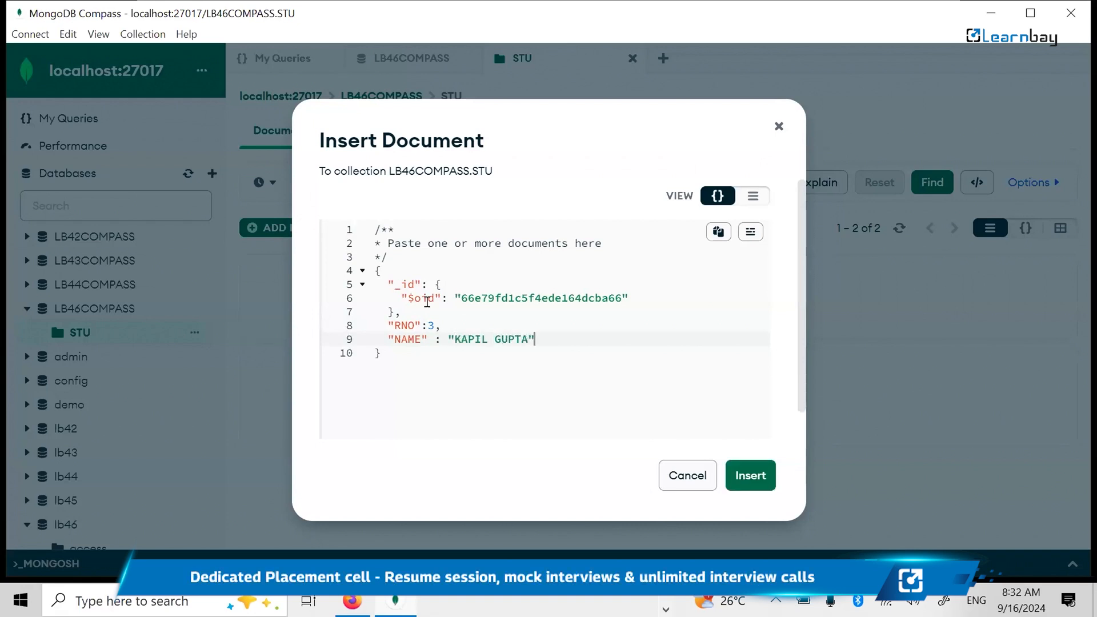
type(",")
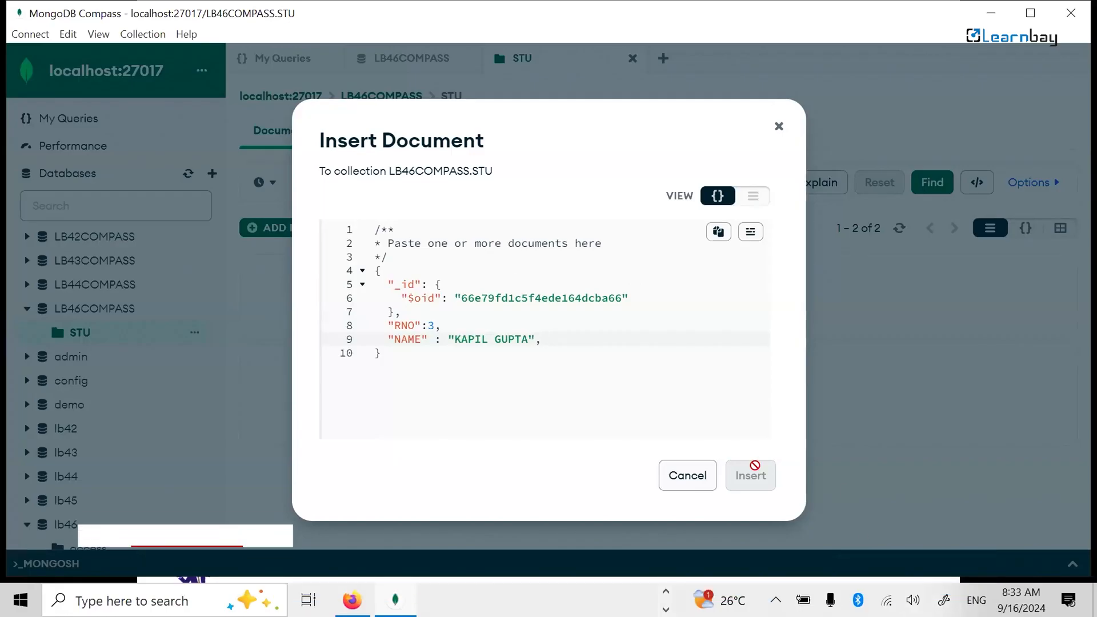
Add CLASS "8TH" and AGE 14 to the JSON document and insert it into the STU collection.
key("Return")
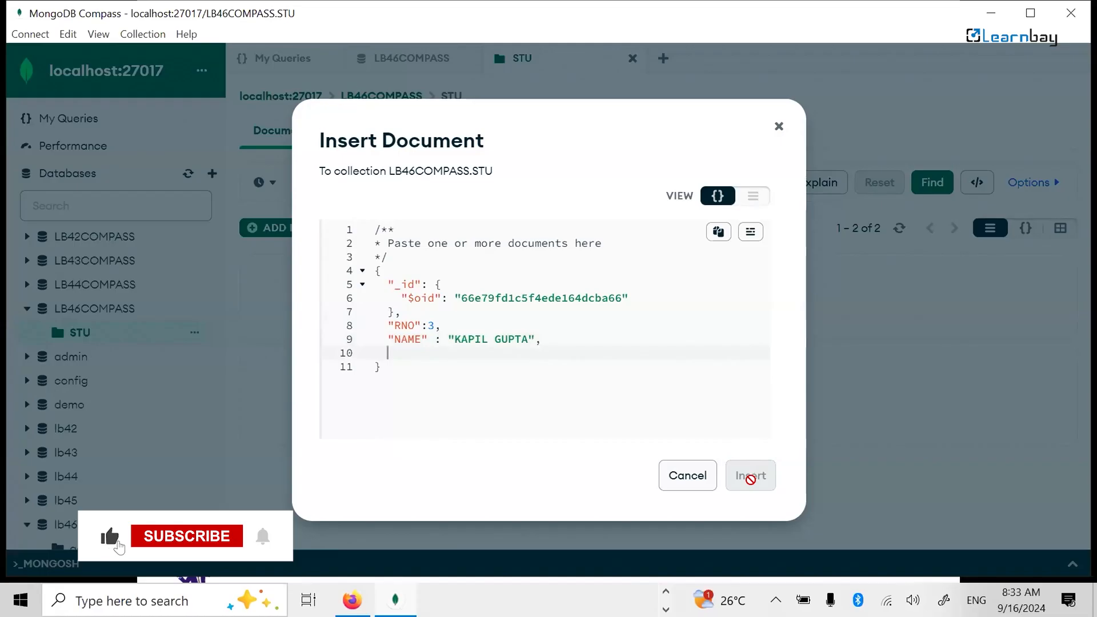
type("\"")
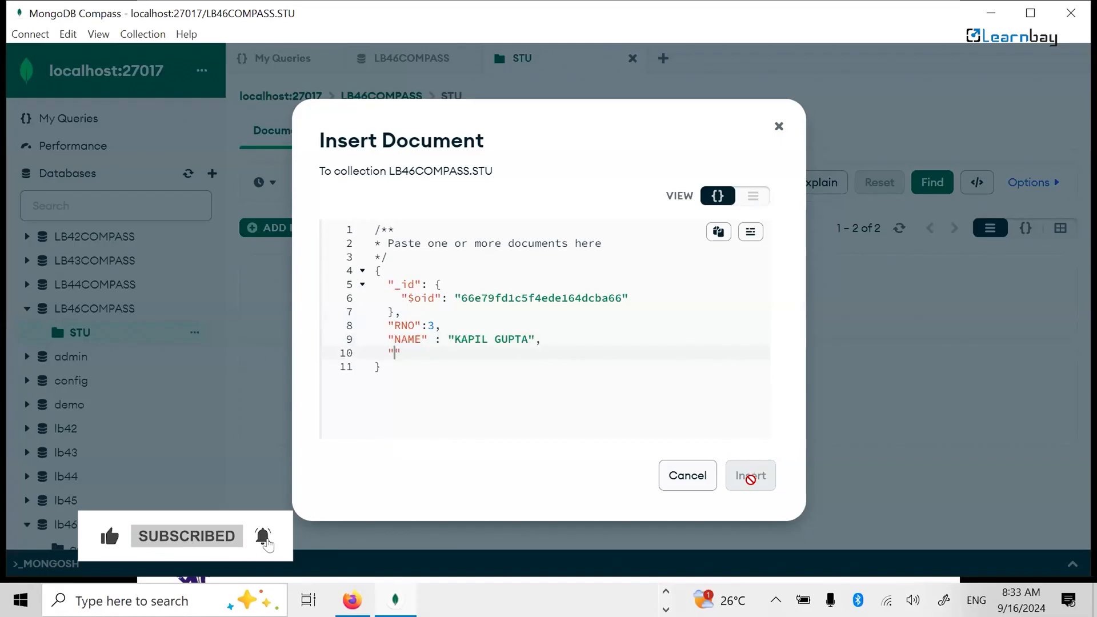
type("CLASS\" ")
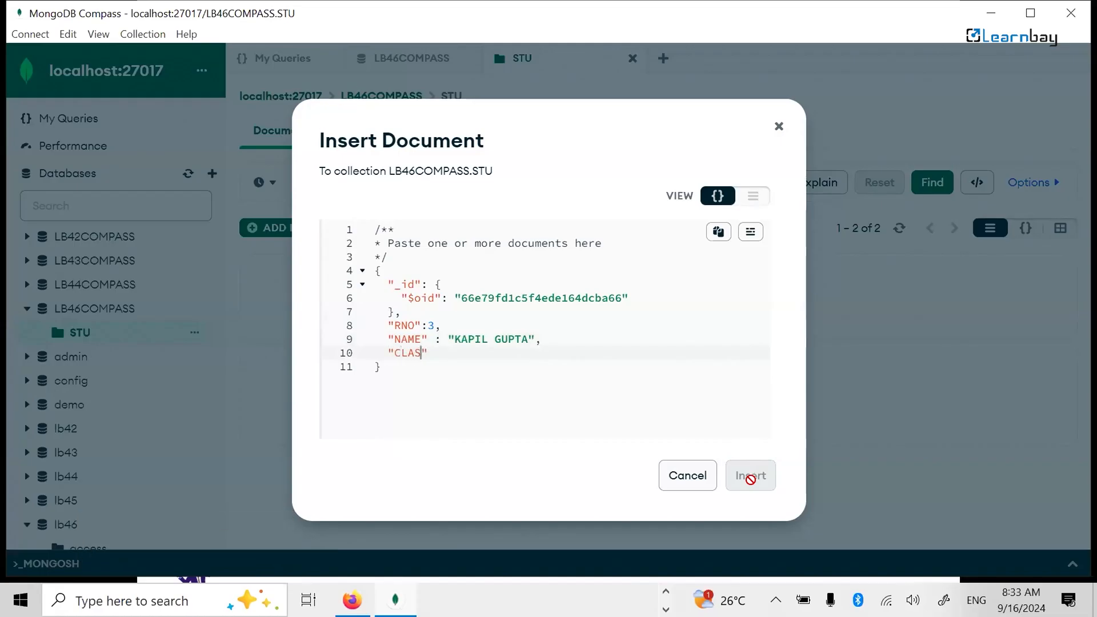
type(":\"8")
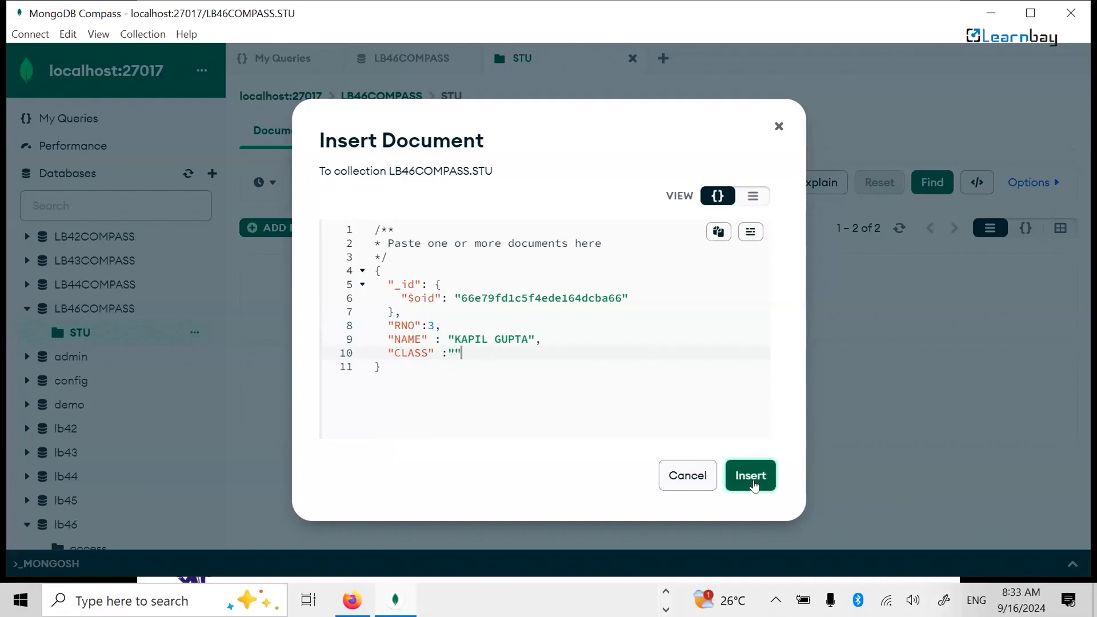
type("TH")
key("Return")
key("BackSpace")
type(",")
key("Return")
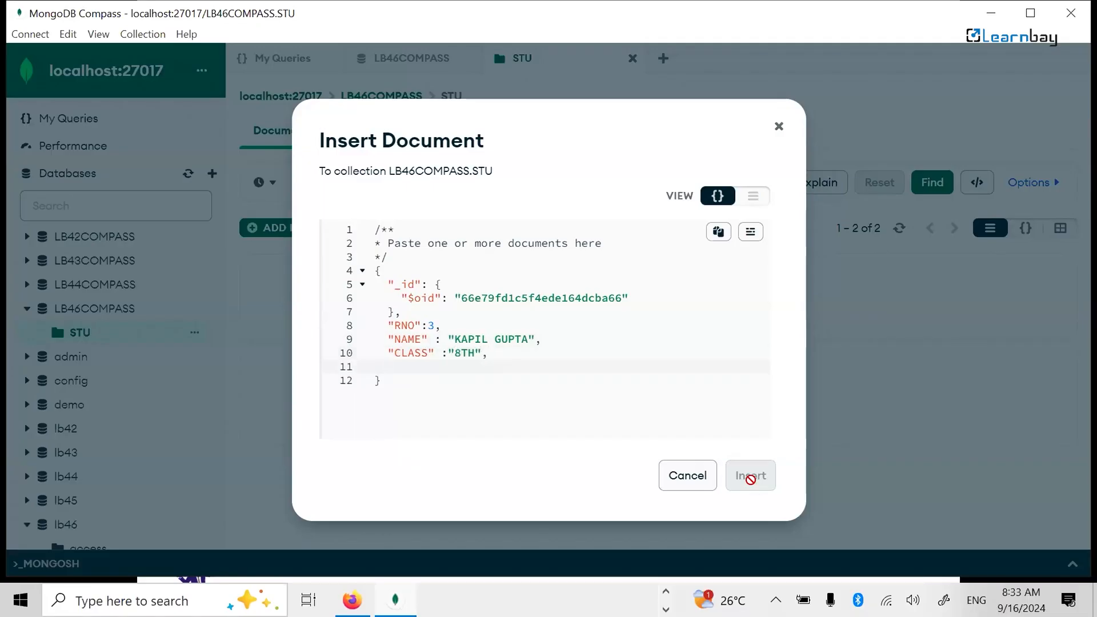
type("\"AGE\" :14")
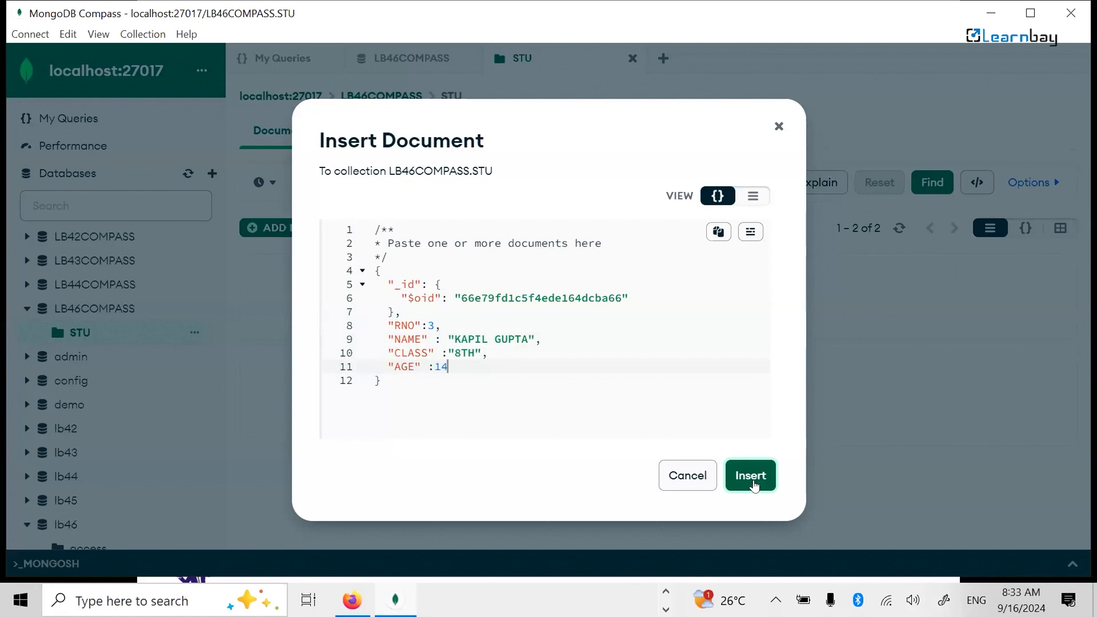
left_click(769, 466)
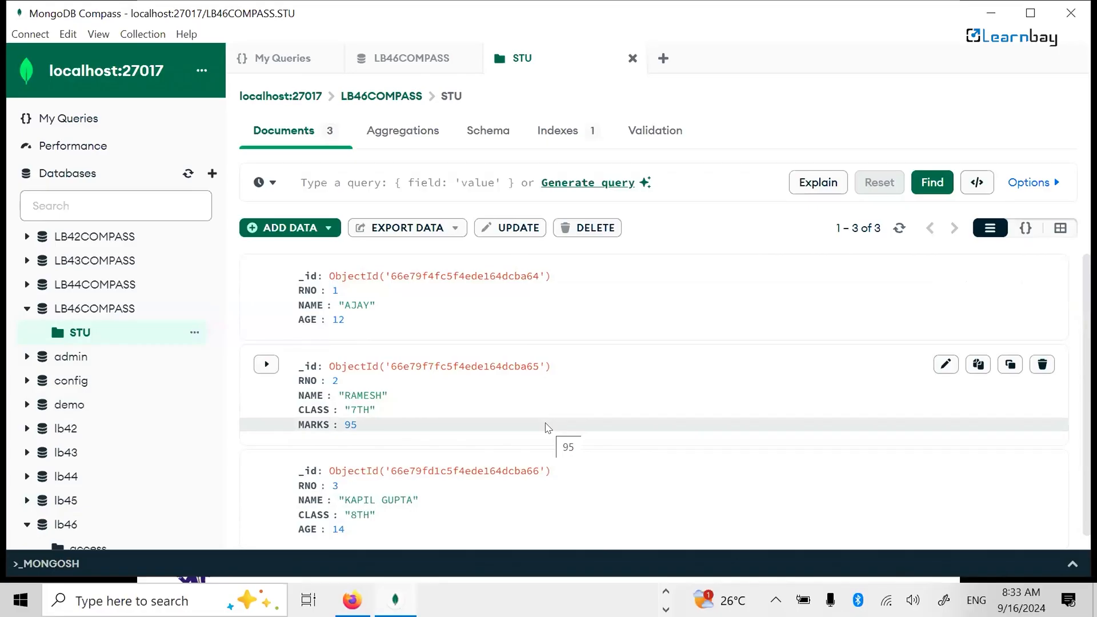
Examine the STU documents in the JSON view and across all columns of the table view, and return to the list view.
left_click(1022, 228)
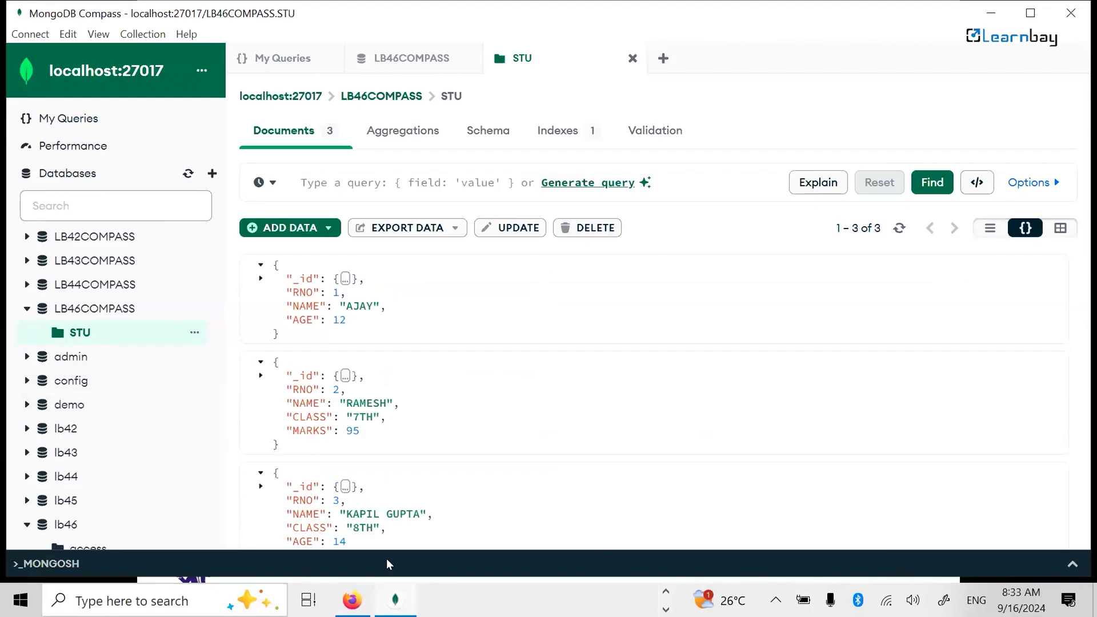
scroll(368, 430, "down", 1)
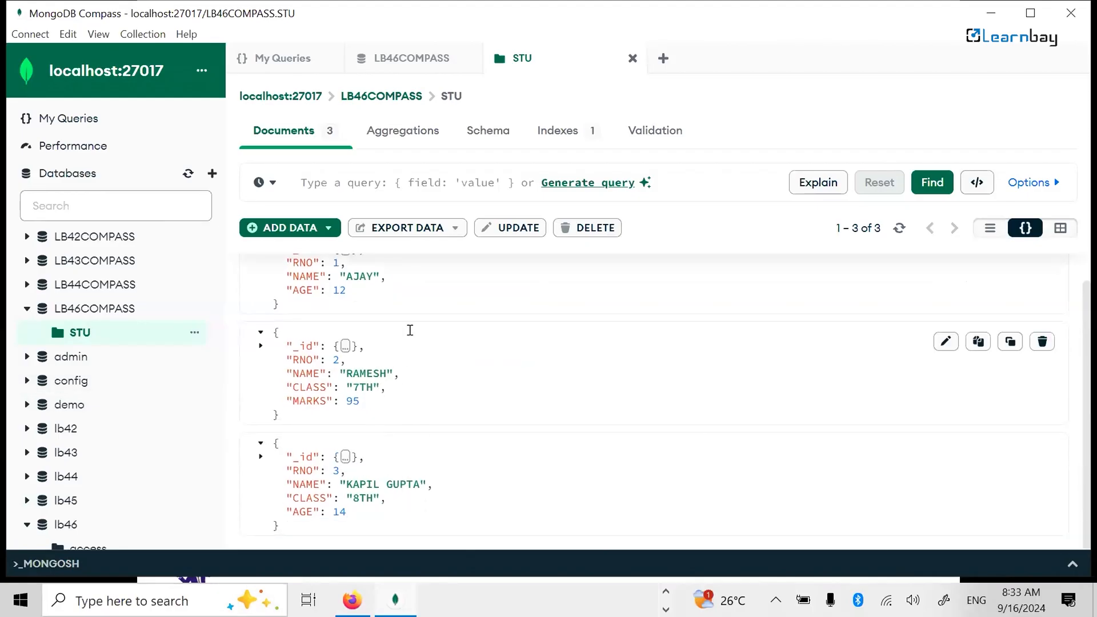
left_click(1058, 229)
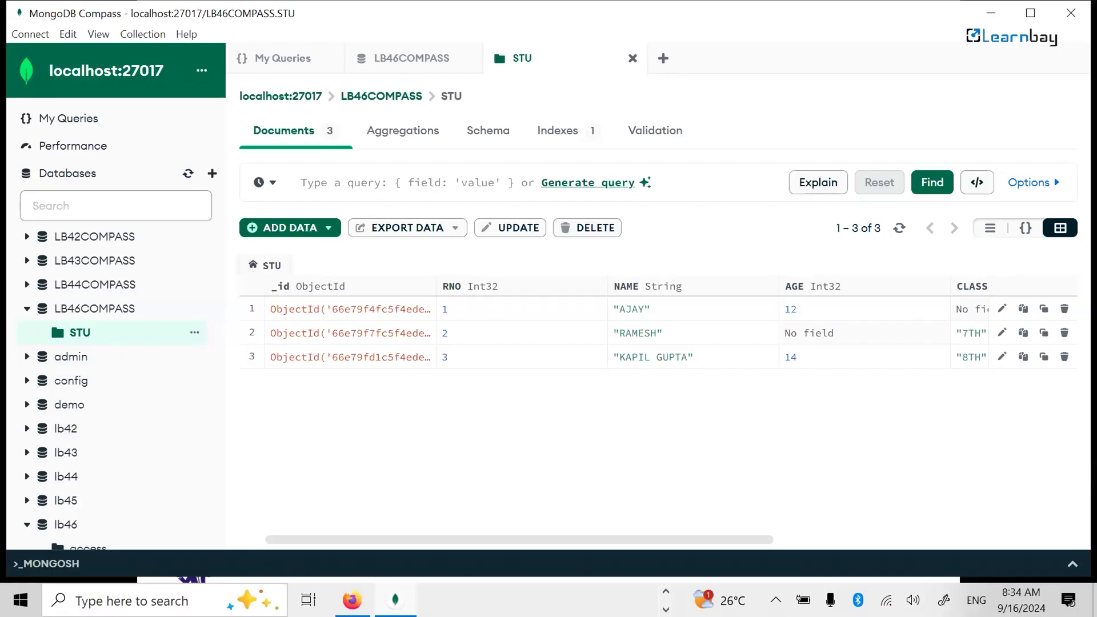
left_click_drag(641, 544, 686, 544)
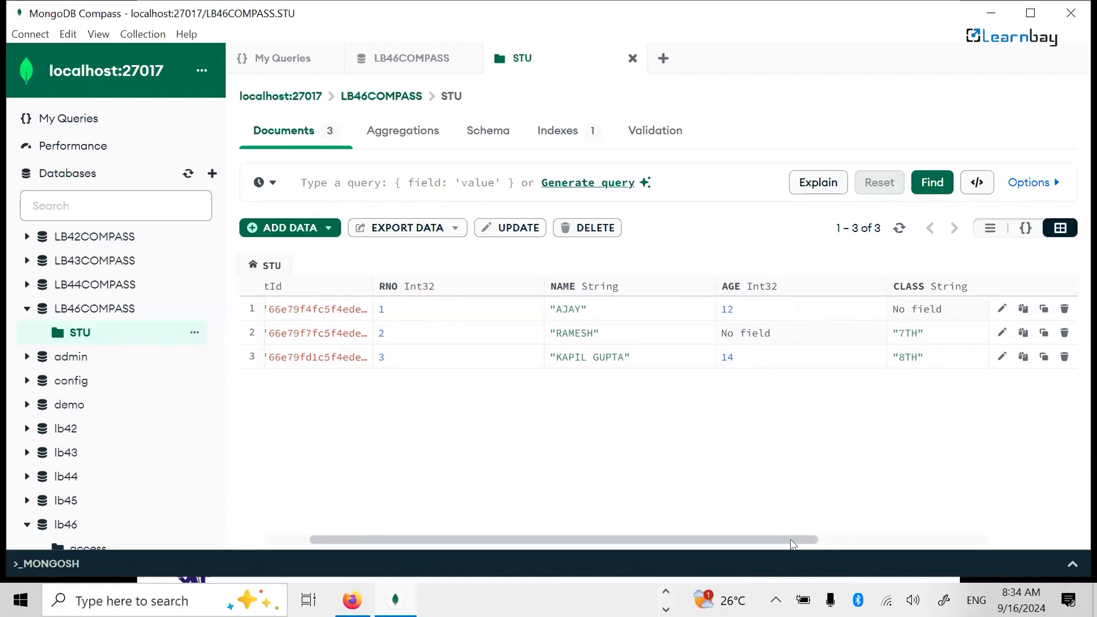
scroll(791, 540, "right", 3)
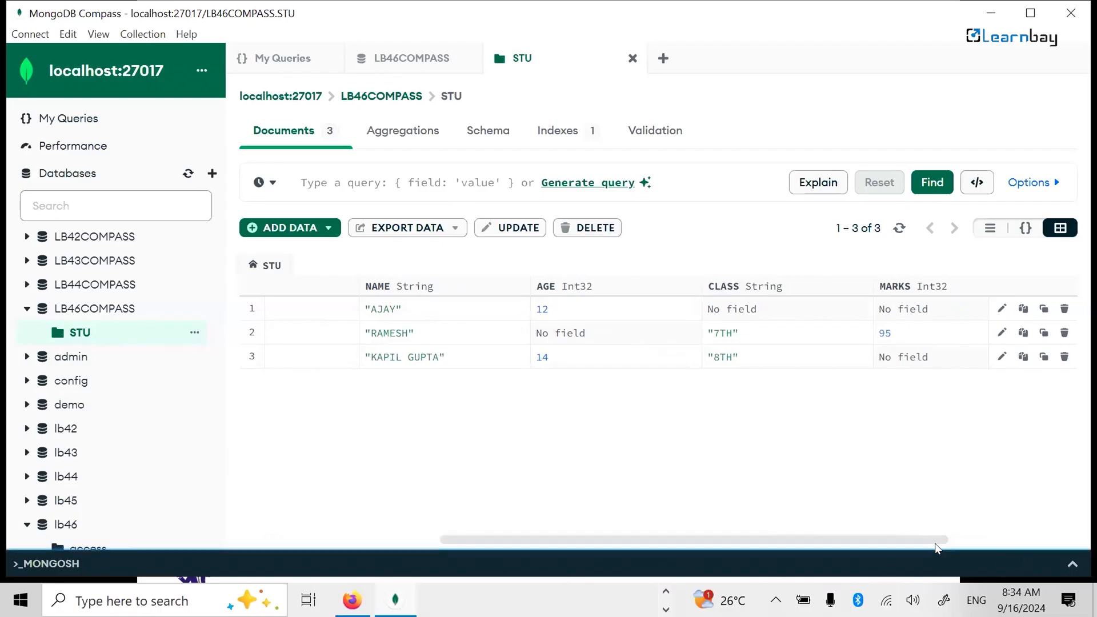
scroll(1008, 545, "right", 1)
scroll(1008, 545, "right", 1)
scroll(1009, 546, "left", 6)
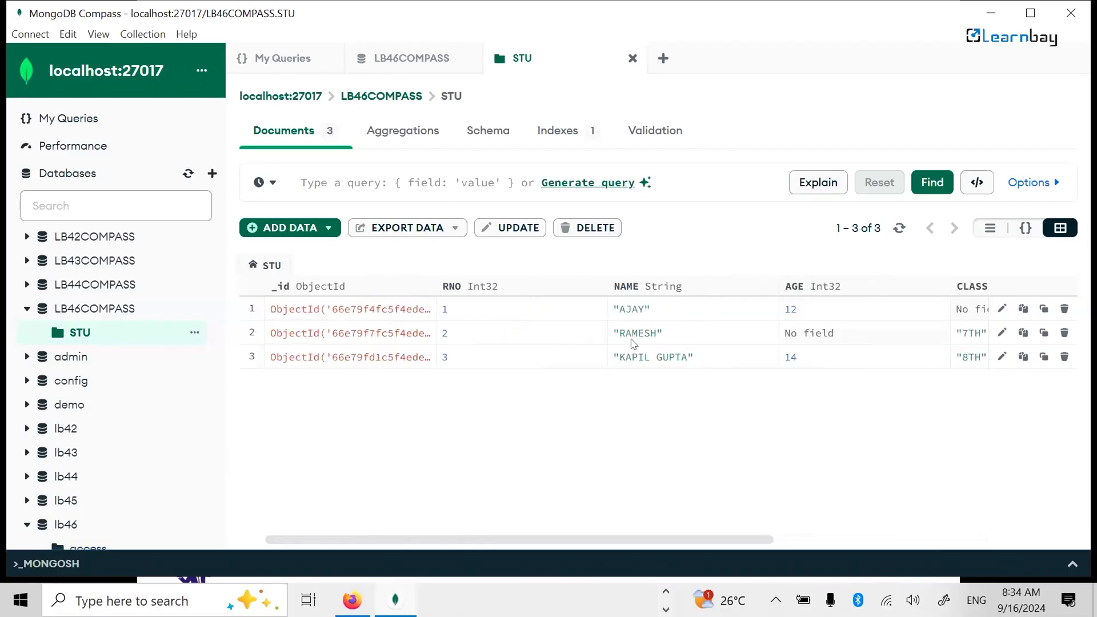
left_click(988, 231)
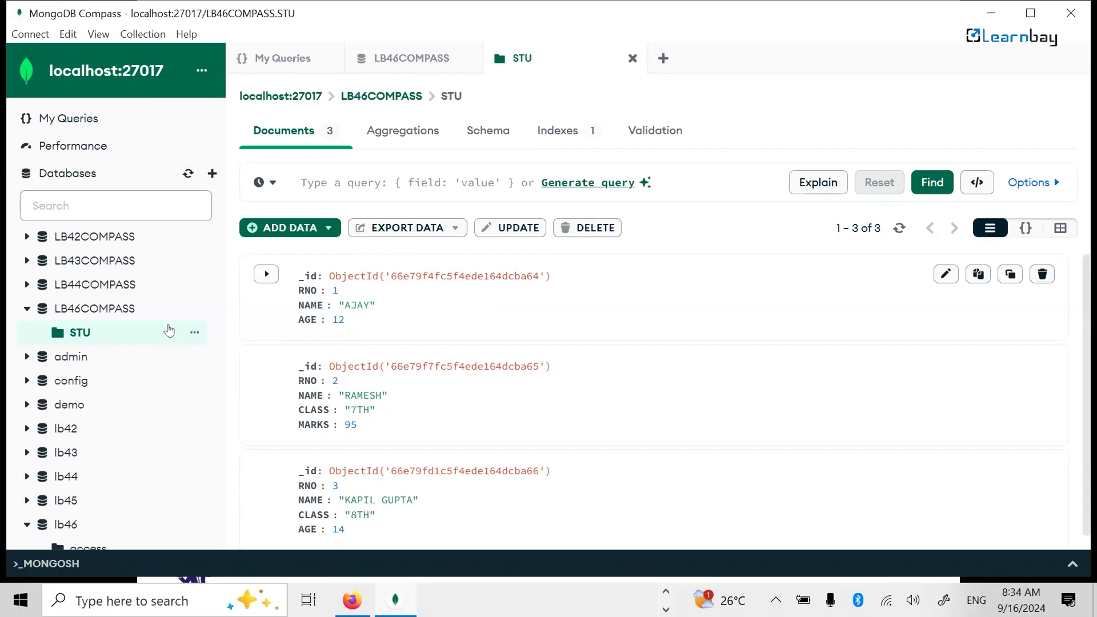
Create a new collection named EMP in the LB46COMPASS database.
left_click(81, 312)
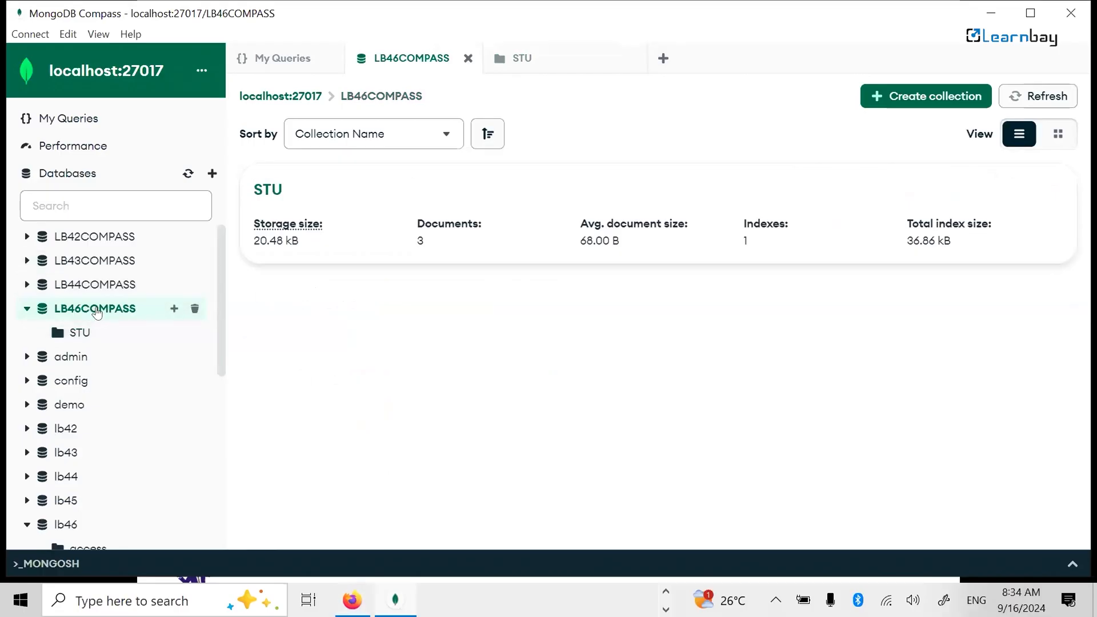
left_click(173, 309)
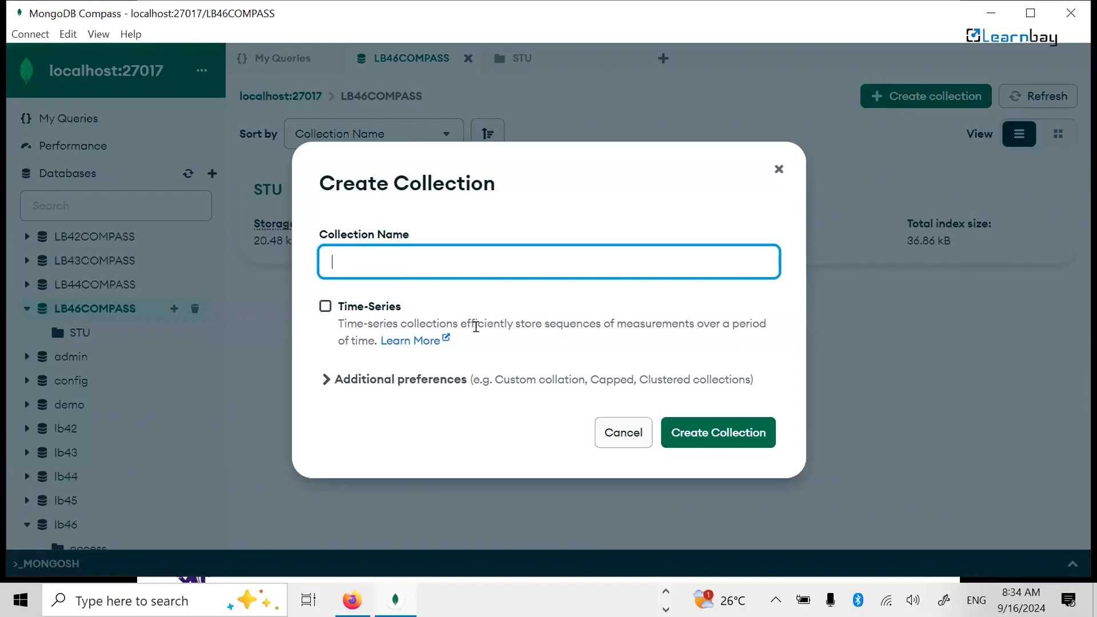
type("EMP")
left_click(718, 434)
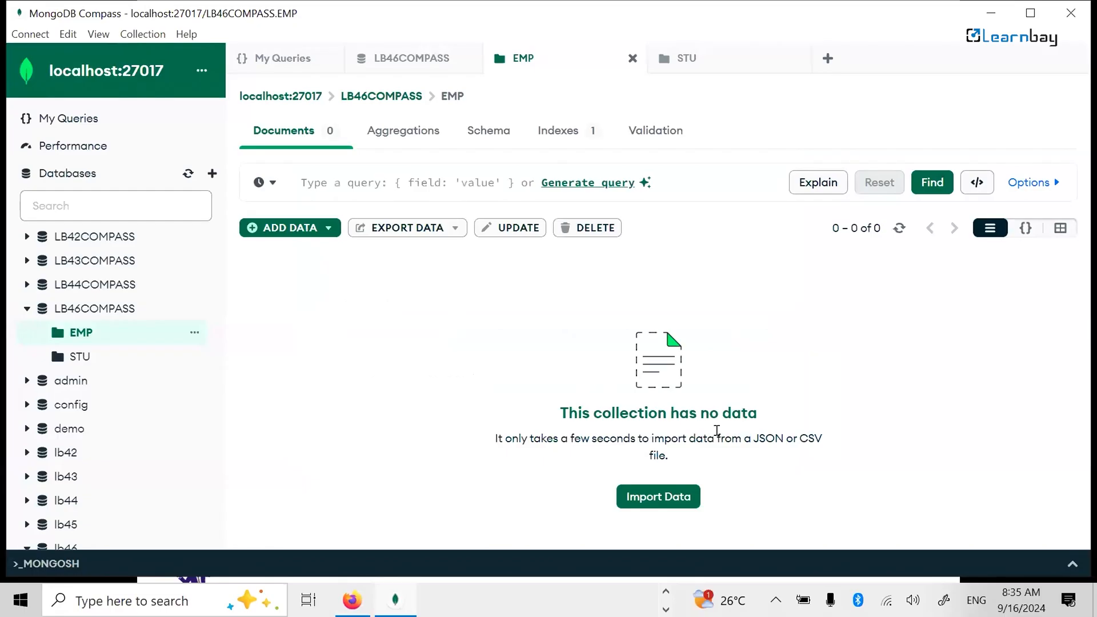
Open the EMP collection from the LB46COMPASS collection list and choose the EMP CSV file on the Desktop for import.
left_click(95, 309)
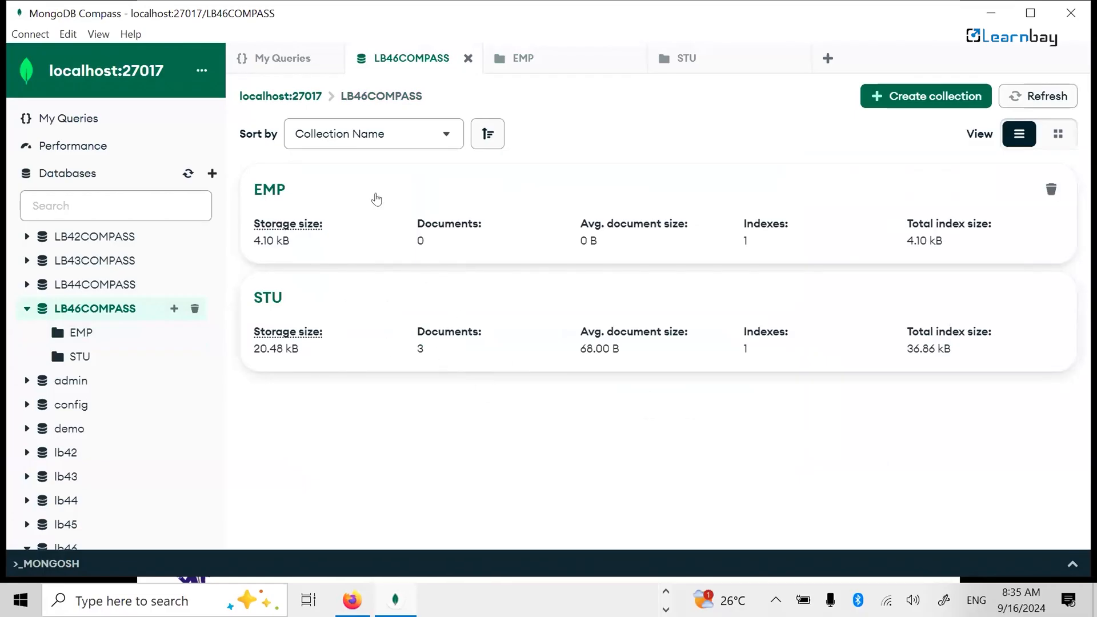
left_click(272, 193)
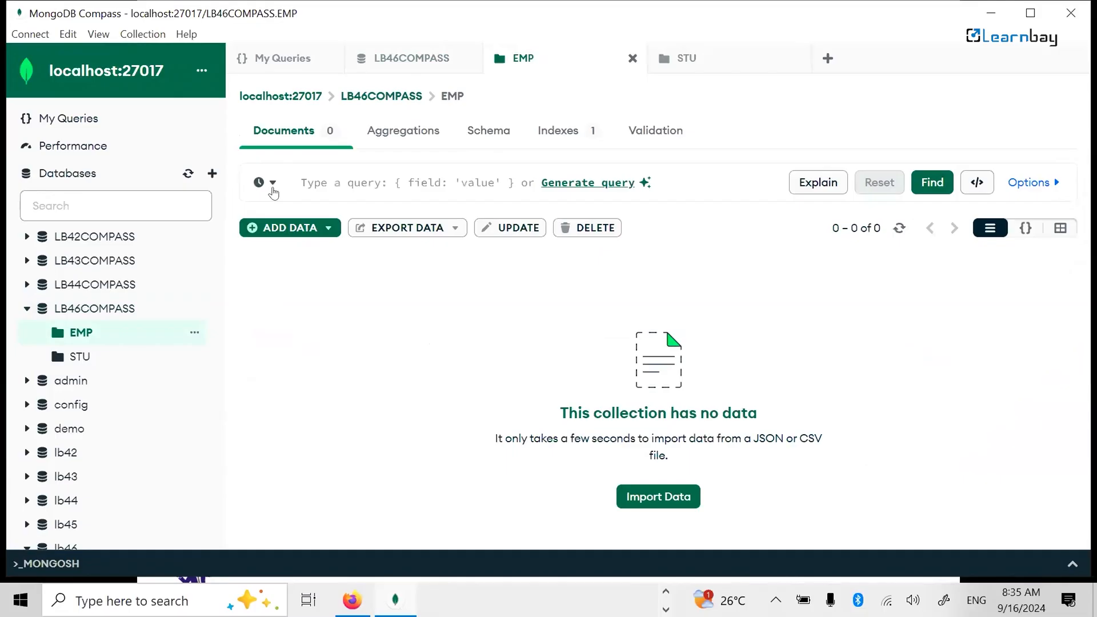
left_click(307, 232)
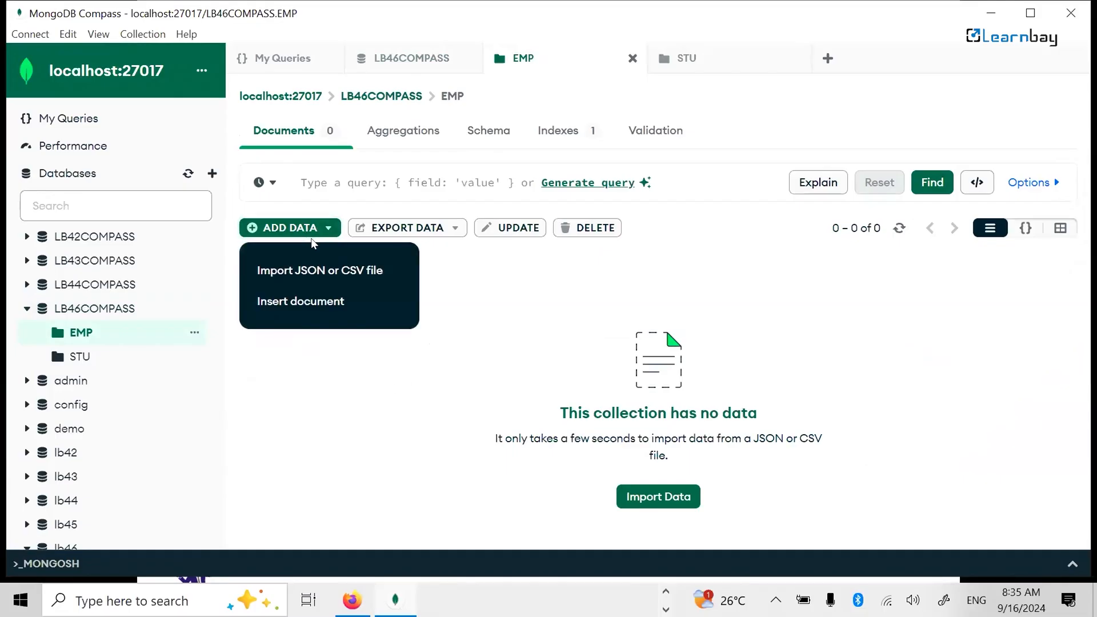
left_click(309, 270)
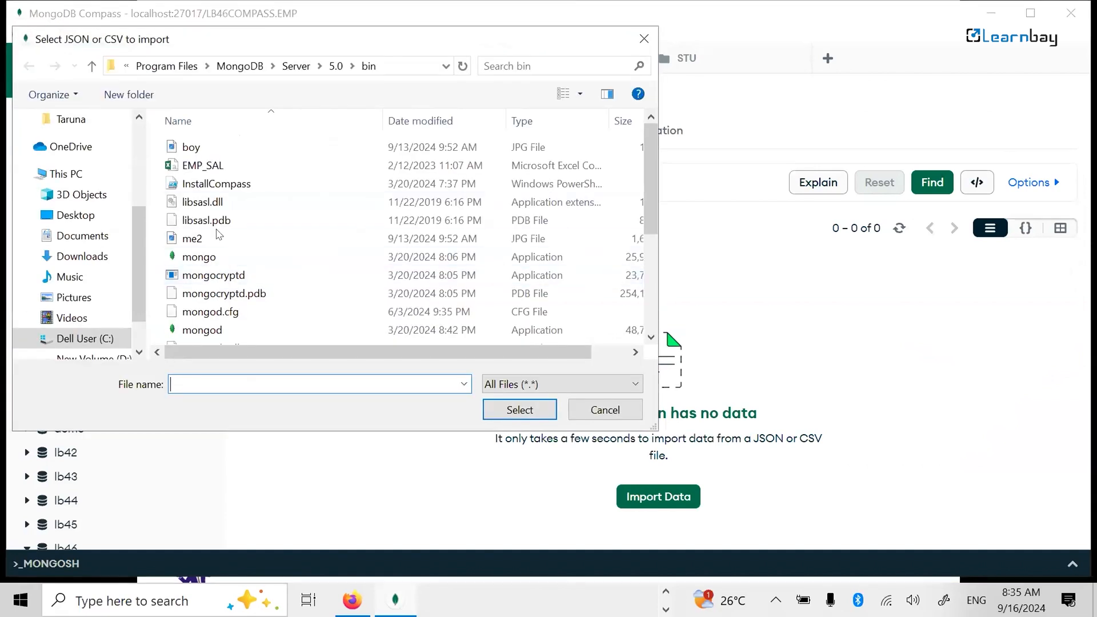
scroll(231, 221, "down", 3)
scroll(225, 217, "up", 3)
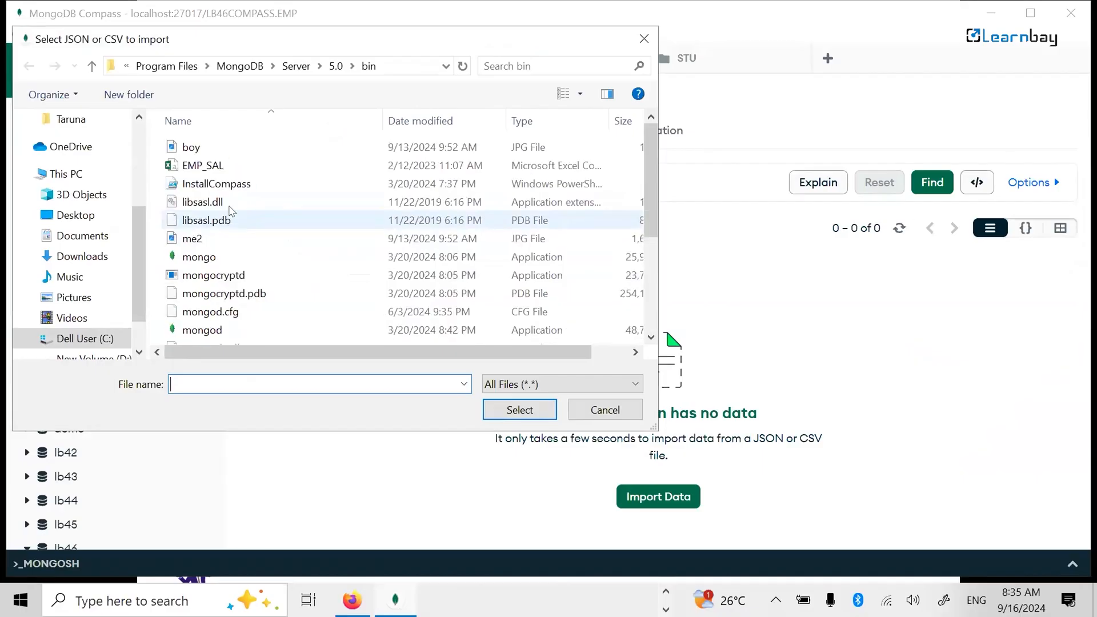
left_click(72, 216)
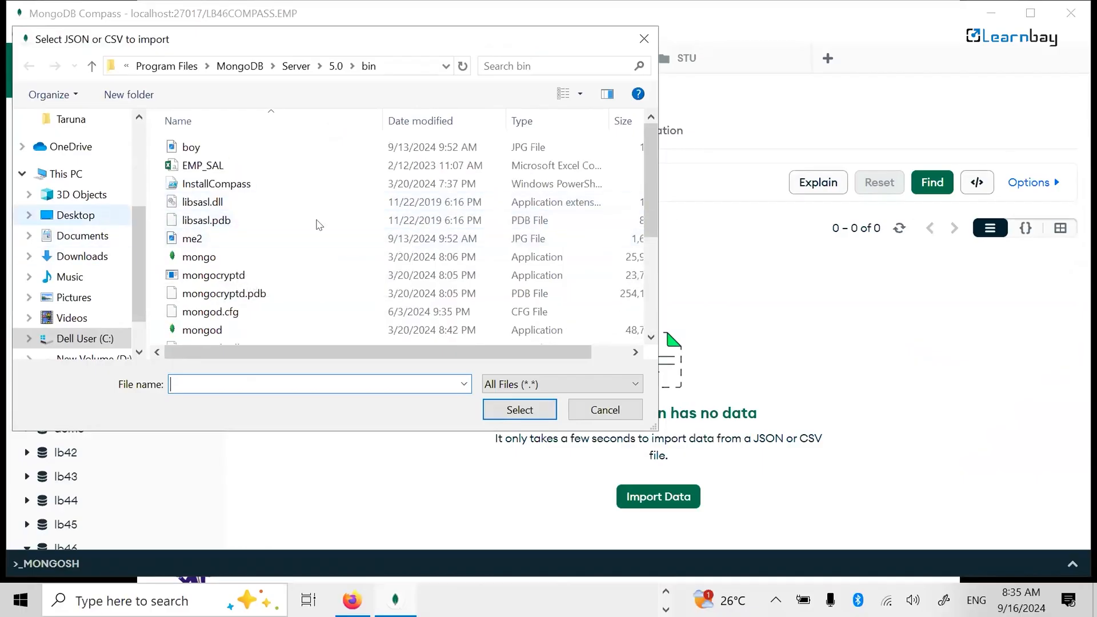
left_click(190, 255)
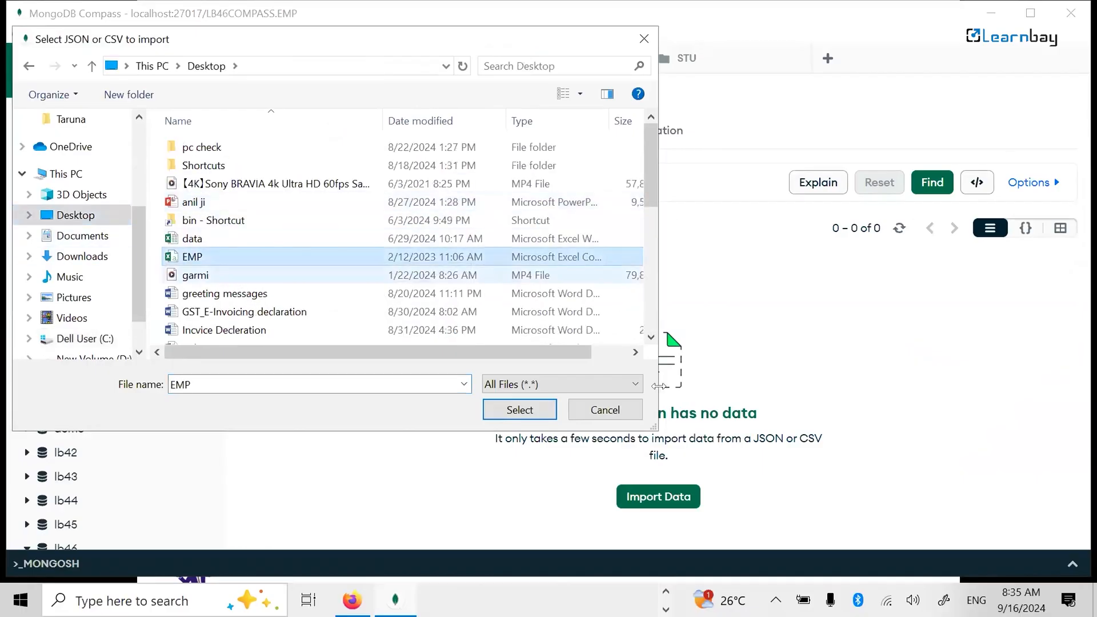
left_click(521, 411)
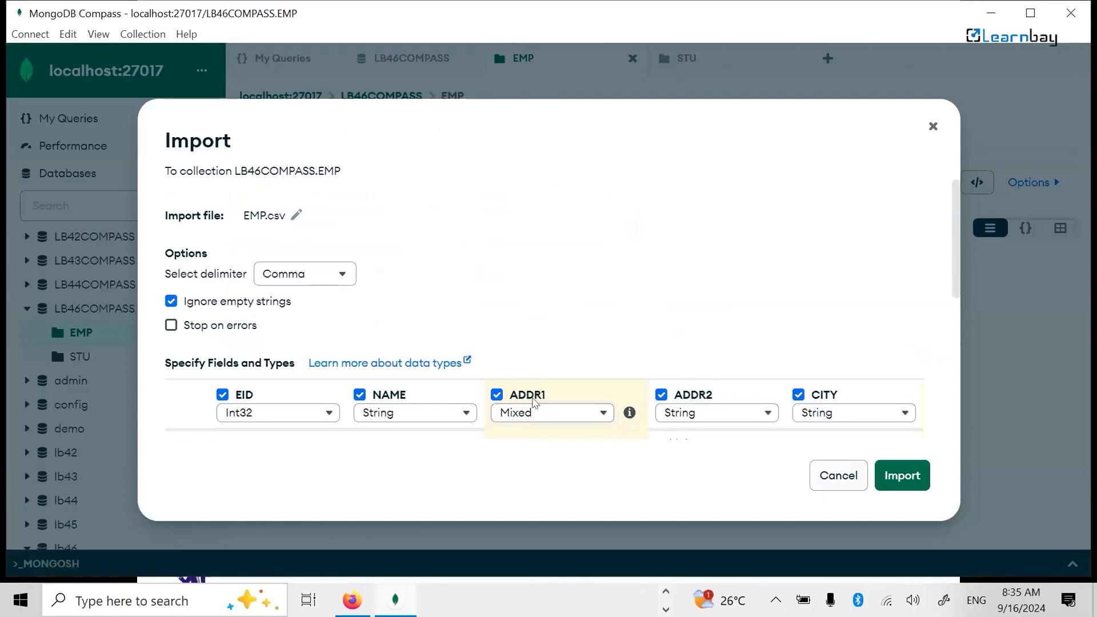
Review the fields and data preview of EMP.csv and import the file into the EMP collection.
scroll(783, 400, "down", 5)
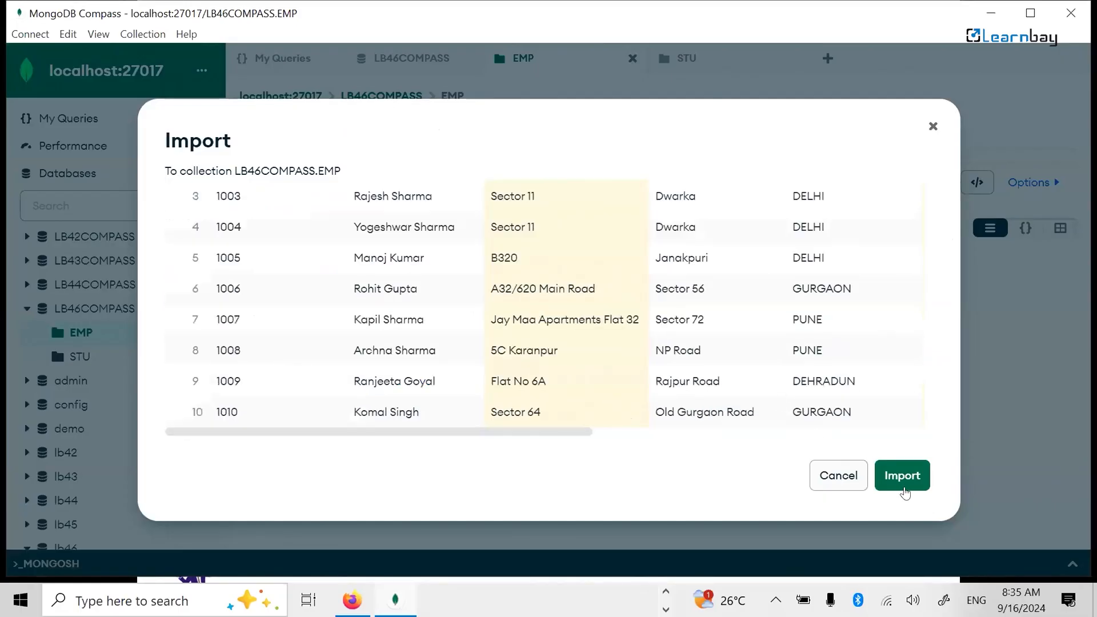
scroll(356, 372, "up", 5)
scroll(356, 371, "up", 1)
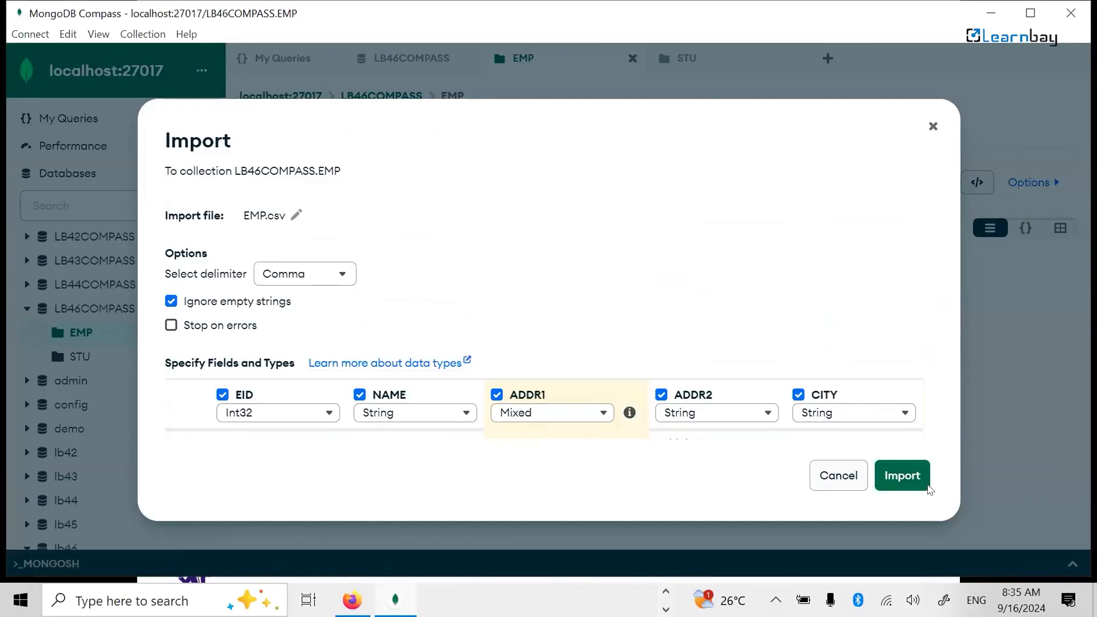
left_click(893, 473)
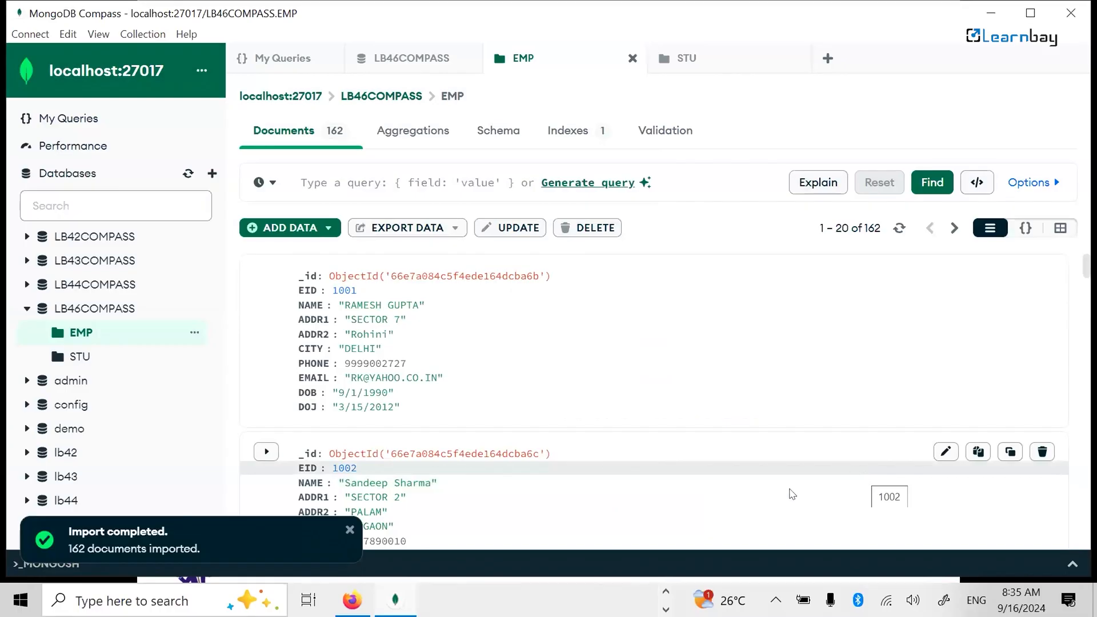
Look through the imported EMP documents and create a new collection named SAL in the LB46COMPASS database.
scroll(661, 355, "down", 20)
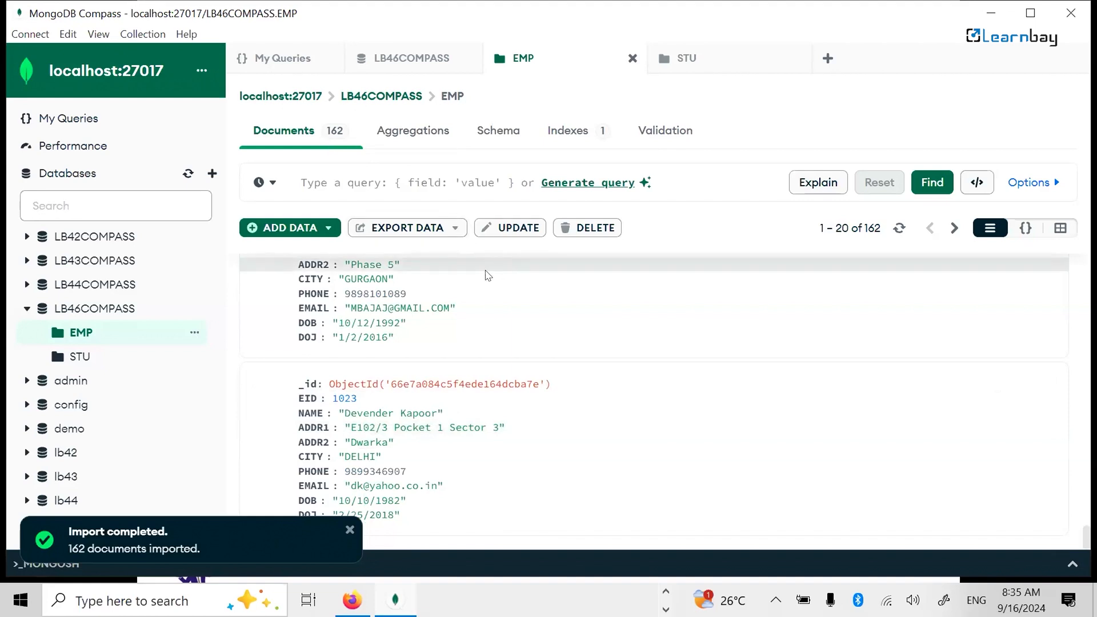
left_click(98, 308)
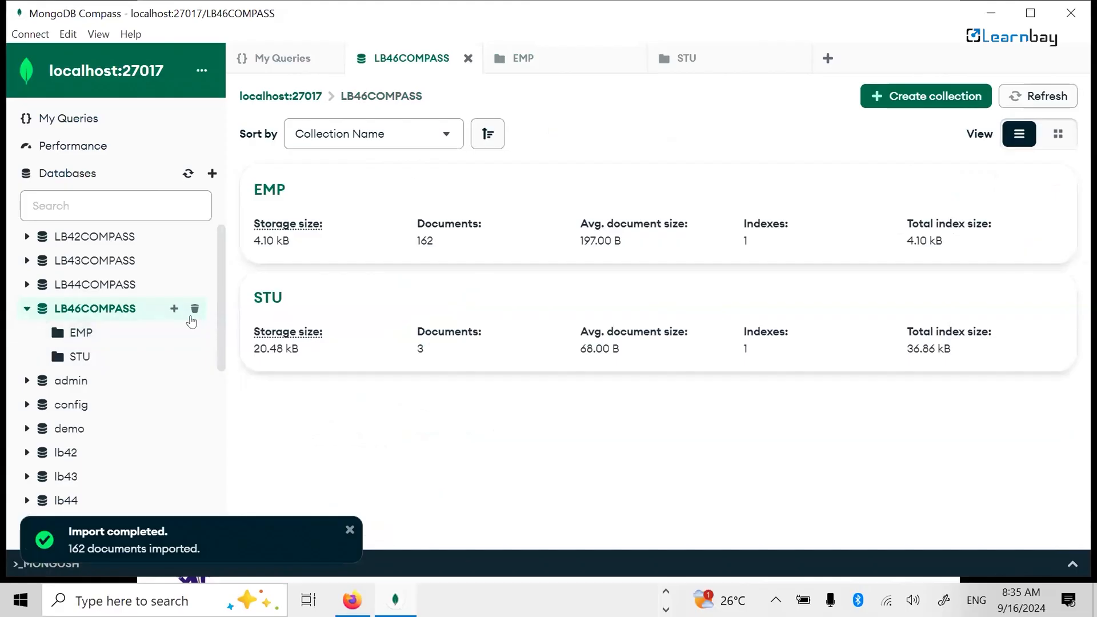
left_click(171, 309)
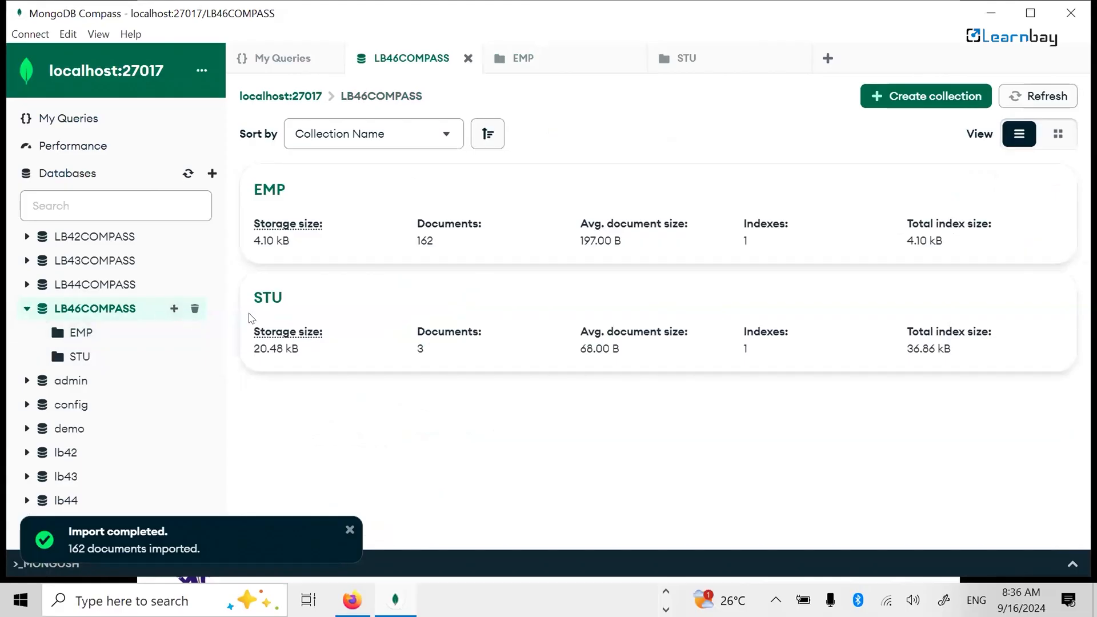
key("BackSpace")
key("BackSpace")
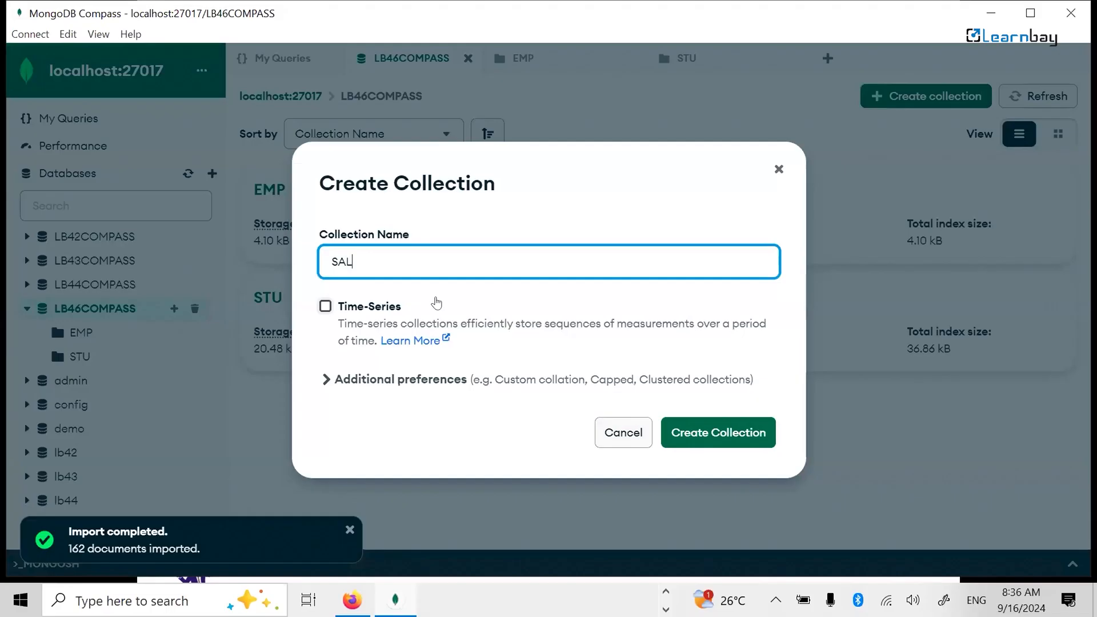
left_click(701, 444)
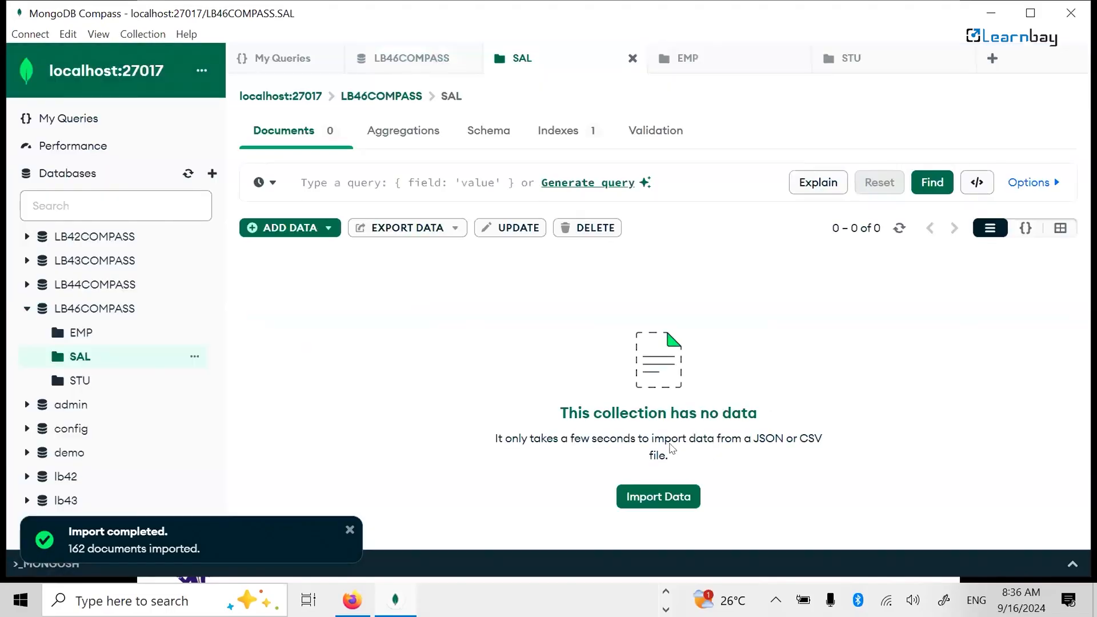
Import EMP_SAL.csv from the MongoDB Server 5.0 bin folder into the SAL collection, reviewing its fields and data preview.
left_click(326, 228)
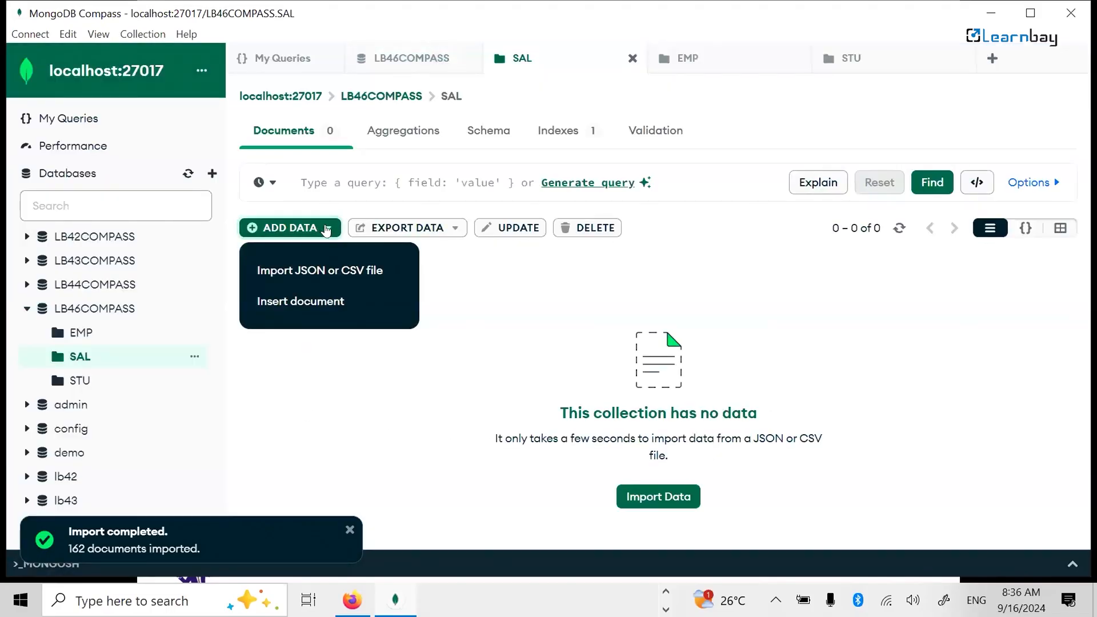
left_click(323, 271)
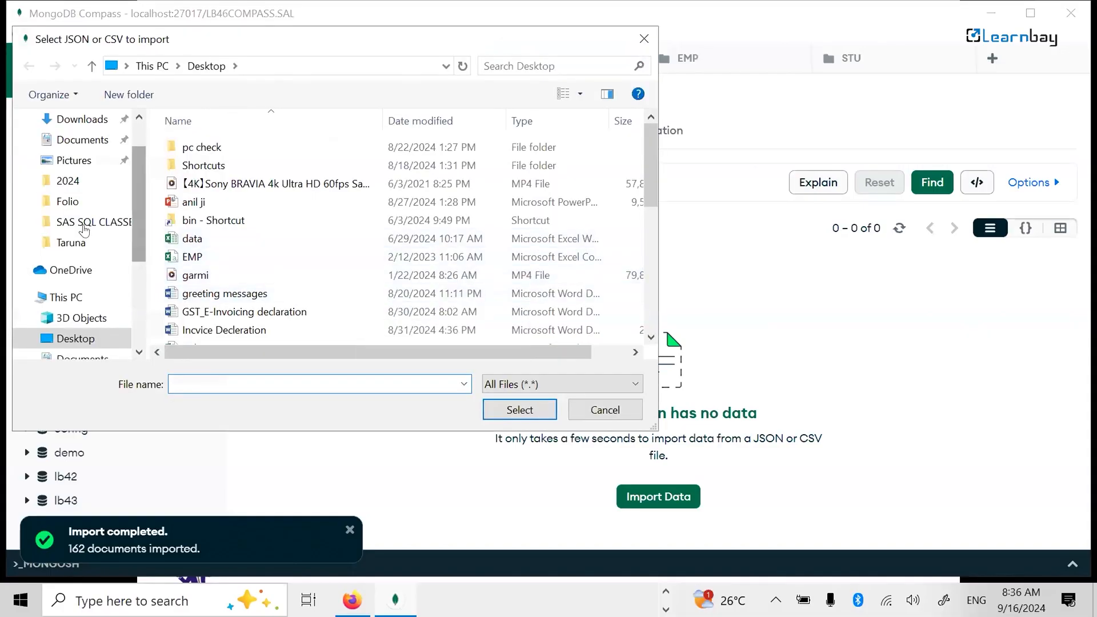
double_click(198, 219)
left_click(228, 165)
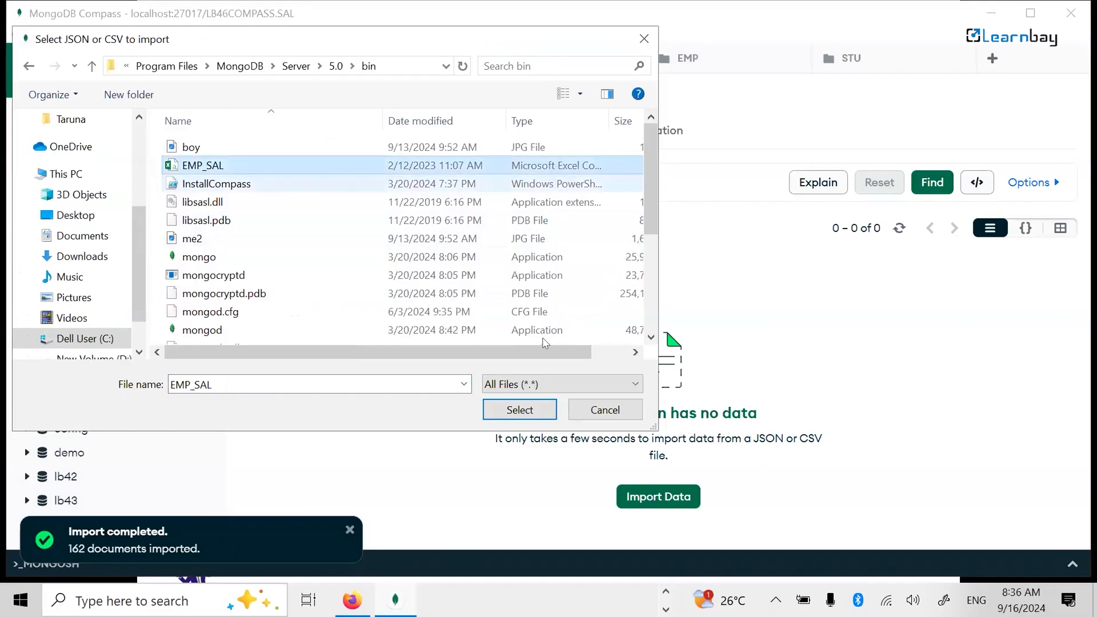
left_click(526, 410)
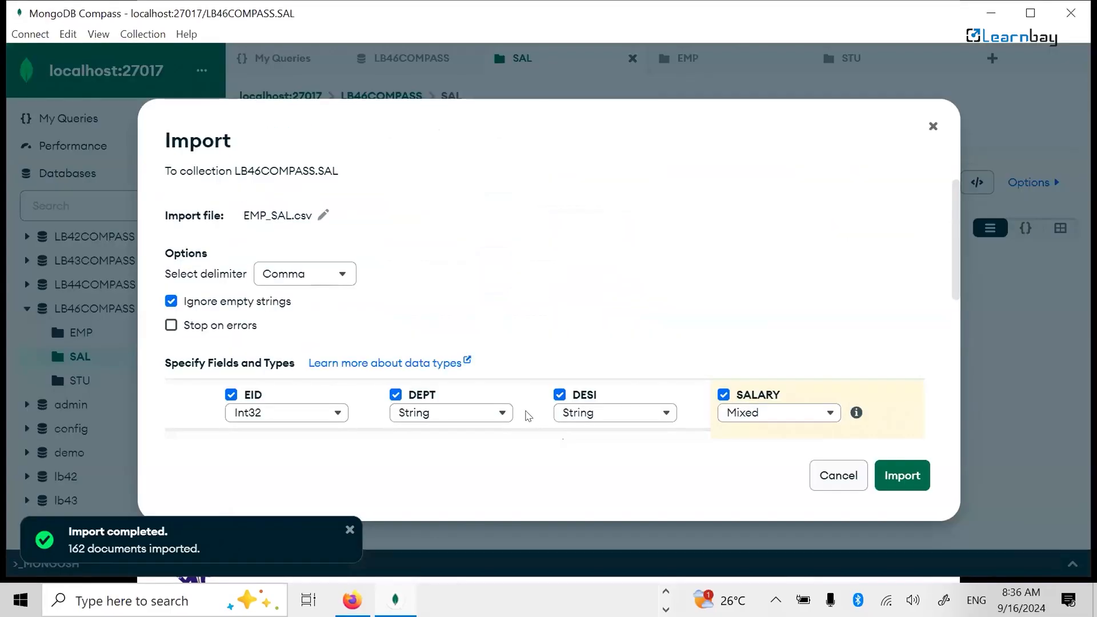
scroll(687, 384, "down", 6)
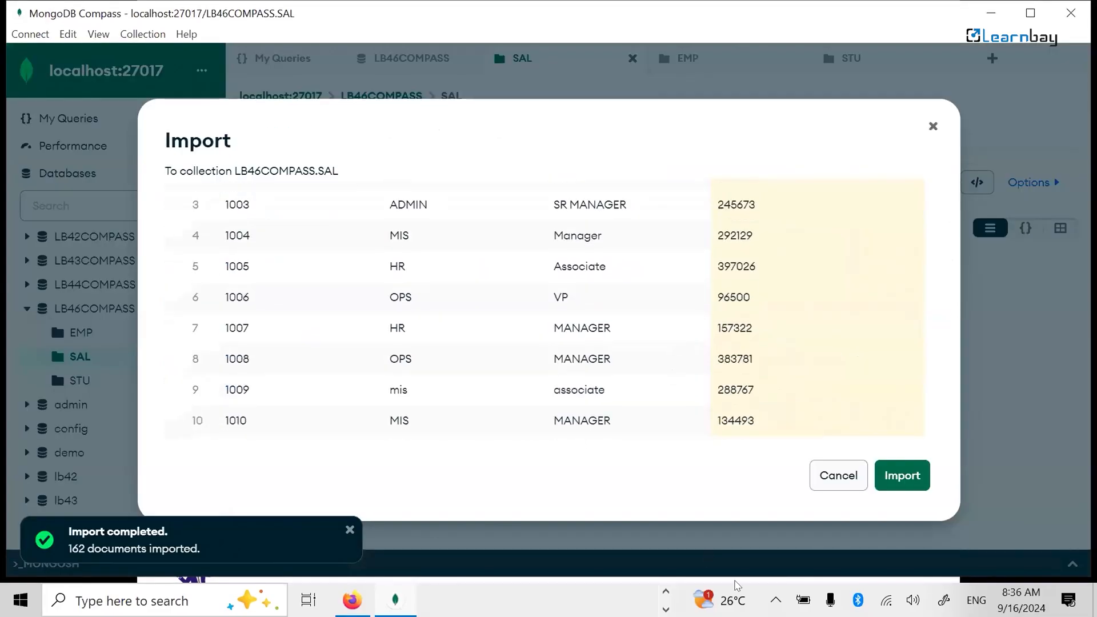
scroll(594, 365, "up", 6)
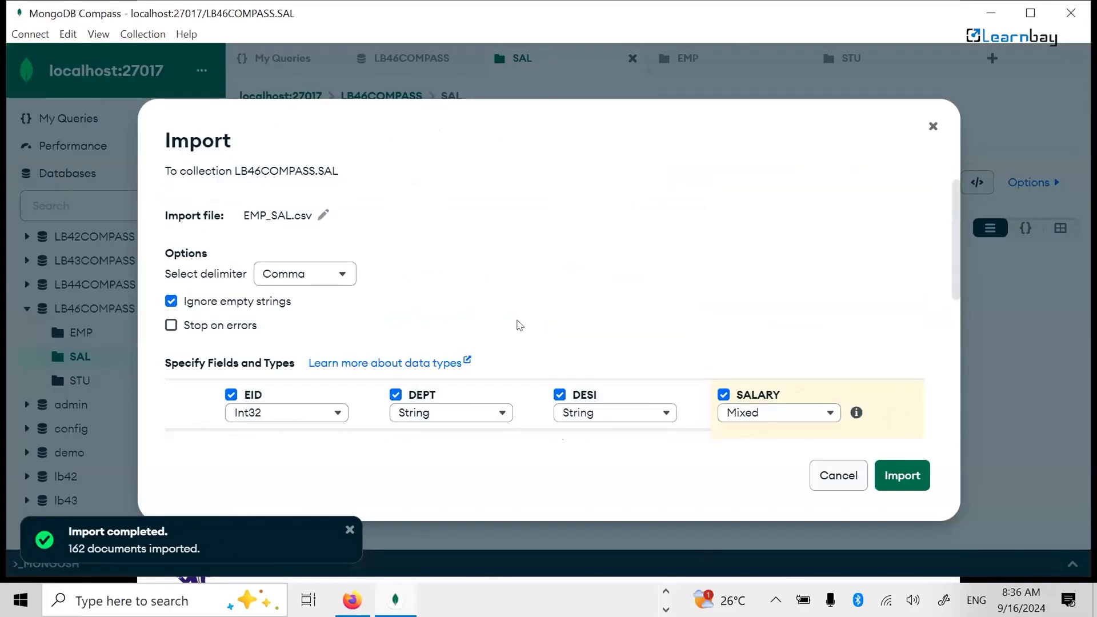
left_click(896, 483)
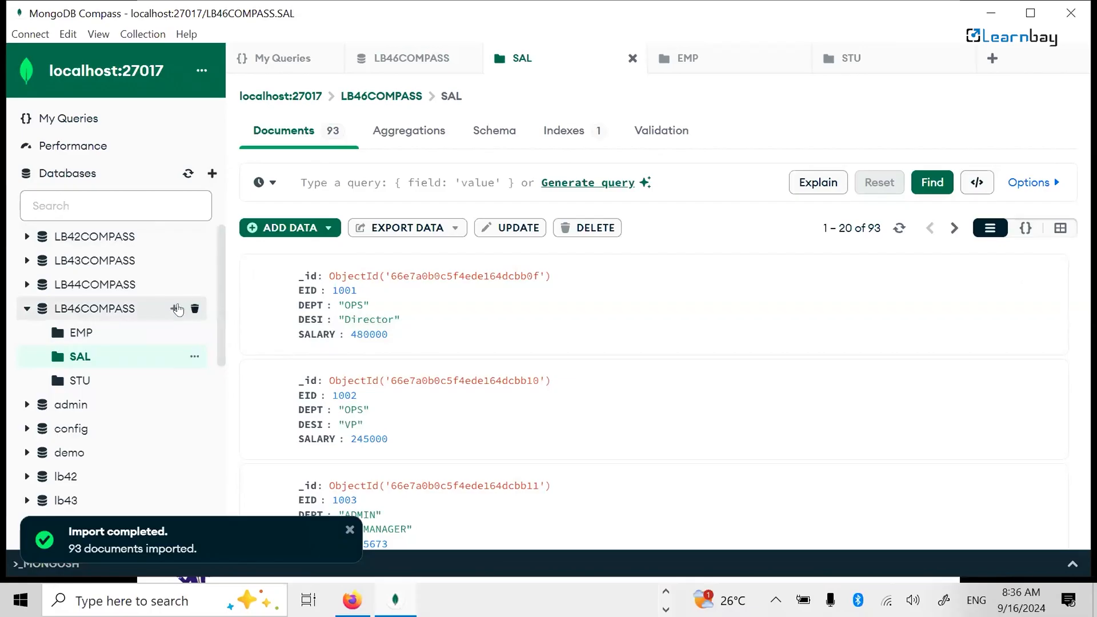
Create a collection named SAL2 in LB46COMPASS and drop it, confirming with the collection name.
left_click(176, 309)
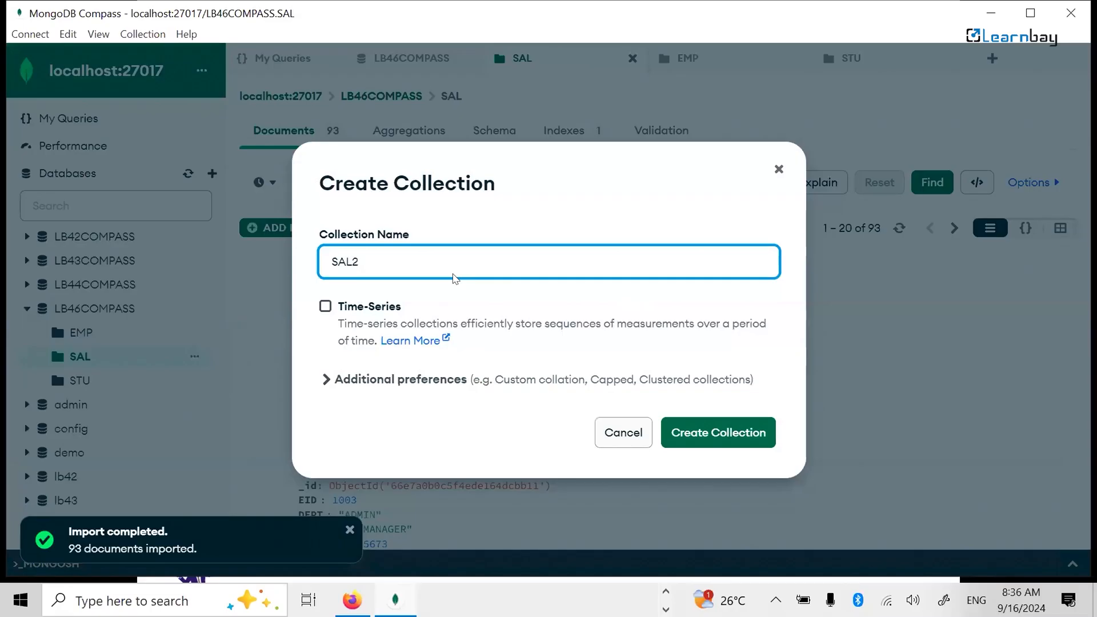
left_click(754, 432)
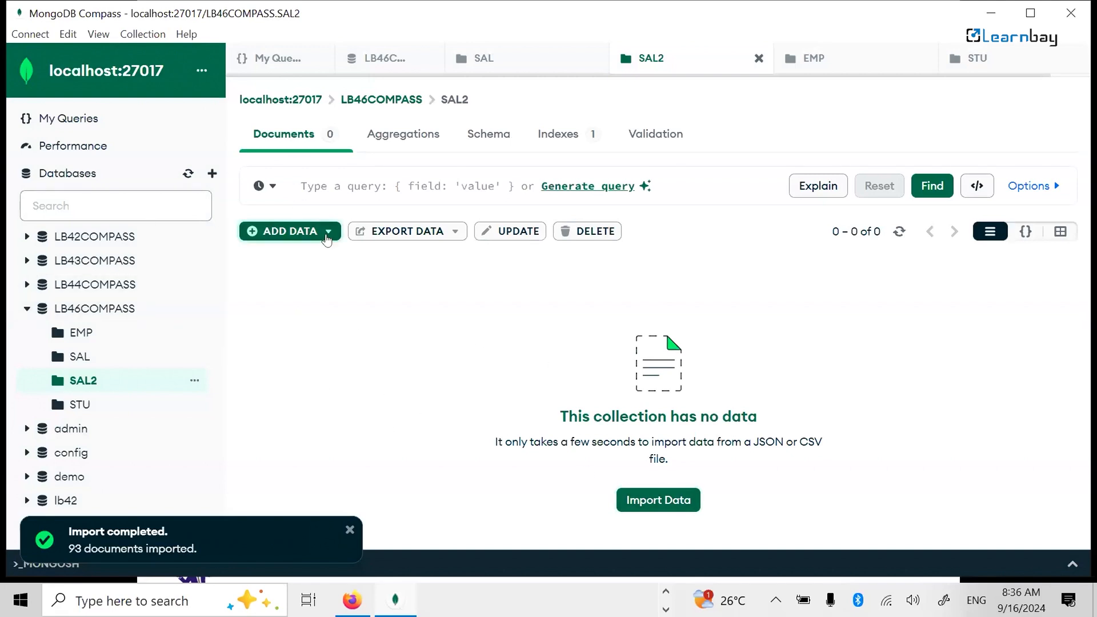
left_click(194, 382)
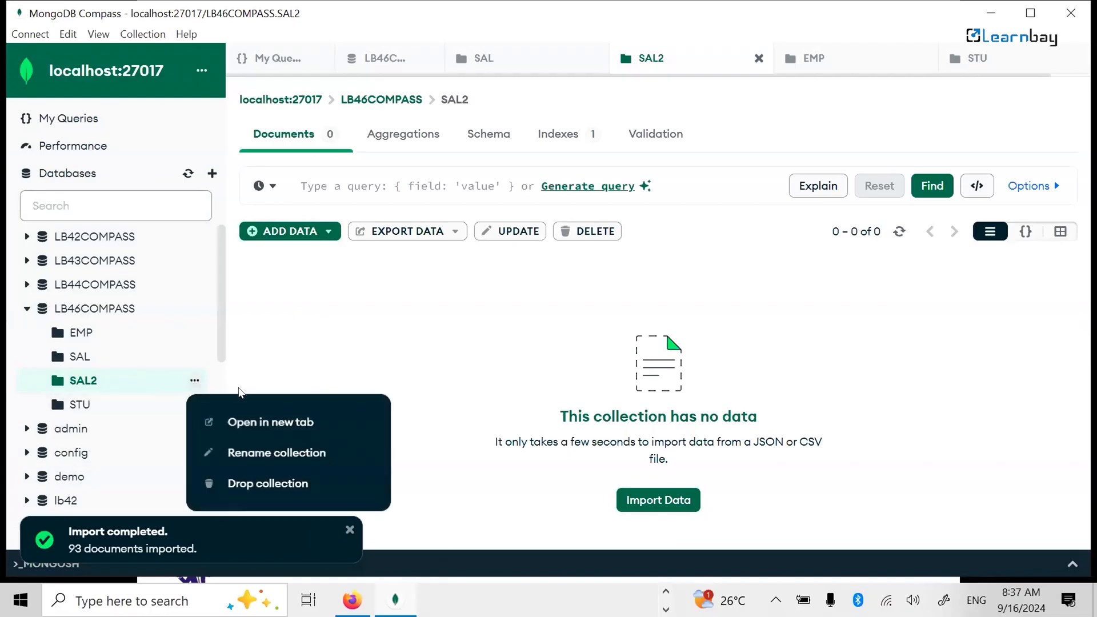
left_click(289, 495)
type("SAL2")
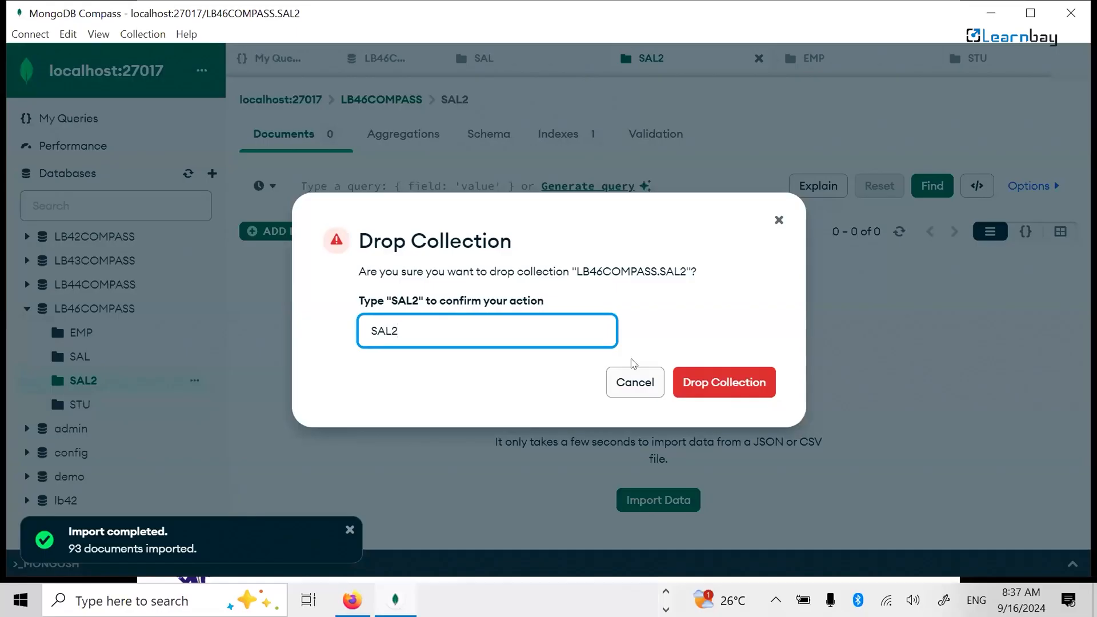
left_click(742, 382)
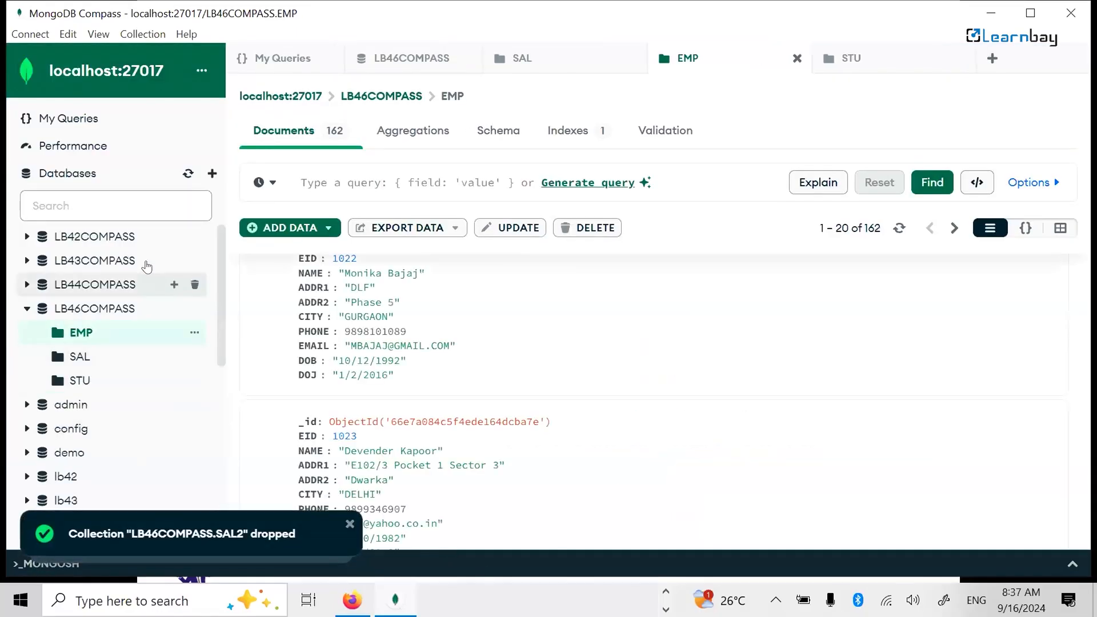
Create a new collection named SAL2 in the LB46COMPASS database.
mouse_move(171, 310)
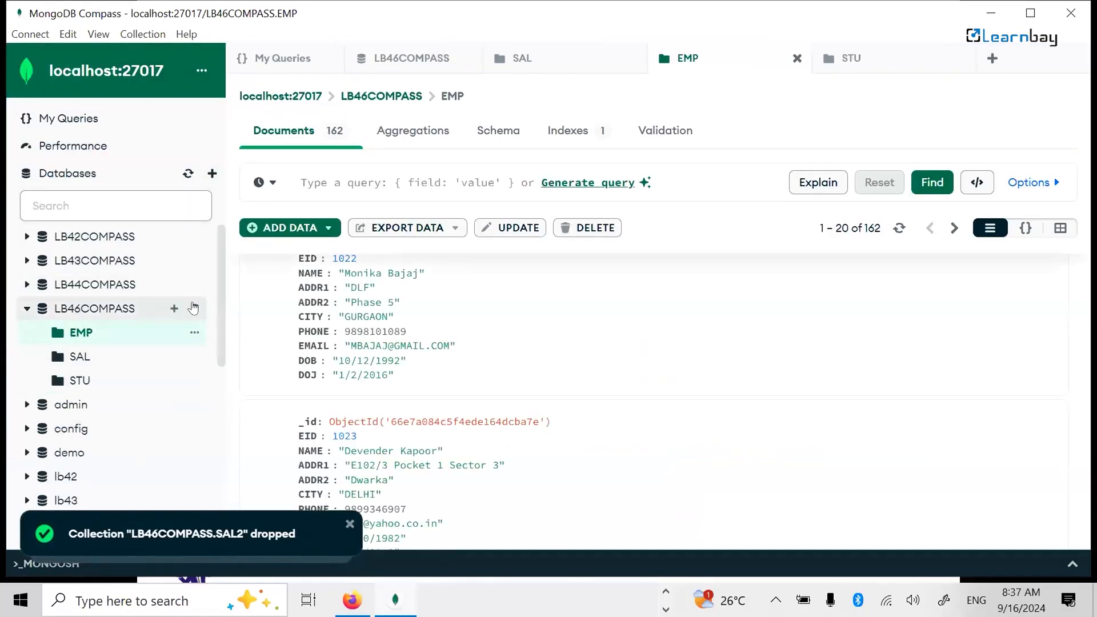
left_click(173, 309)
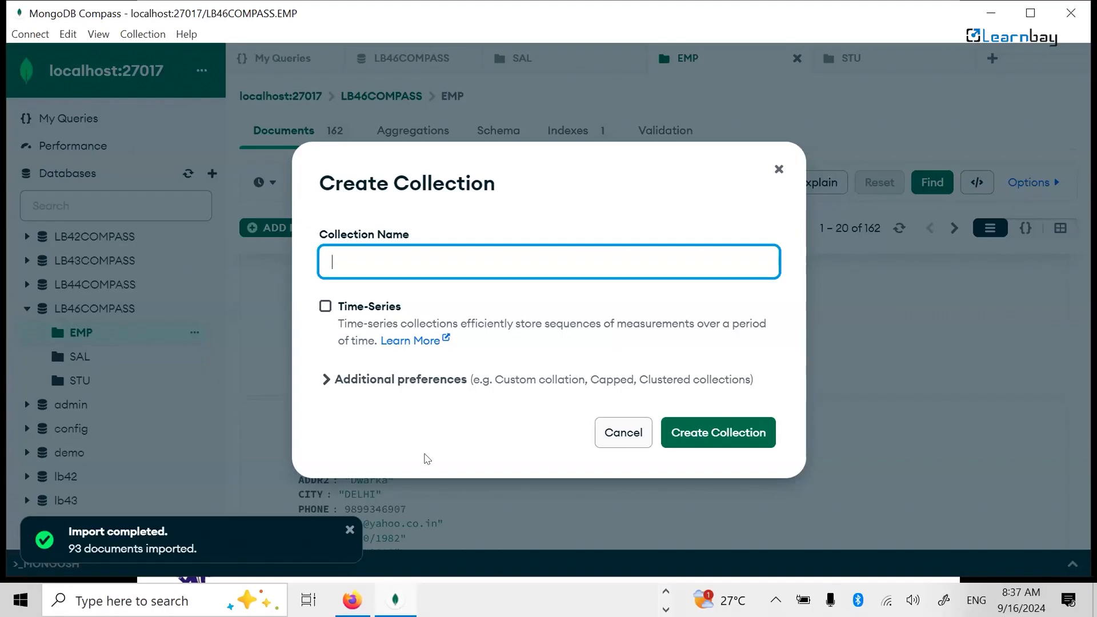
type("SAL2")
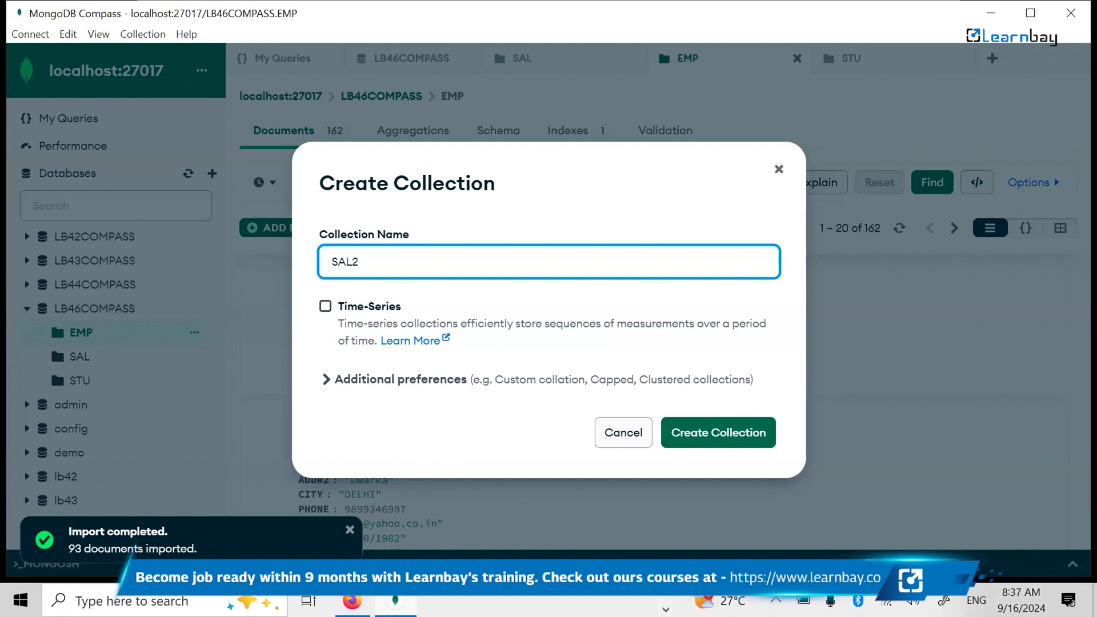
left_click(686, 433)
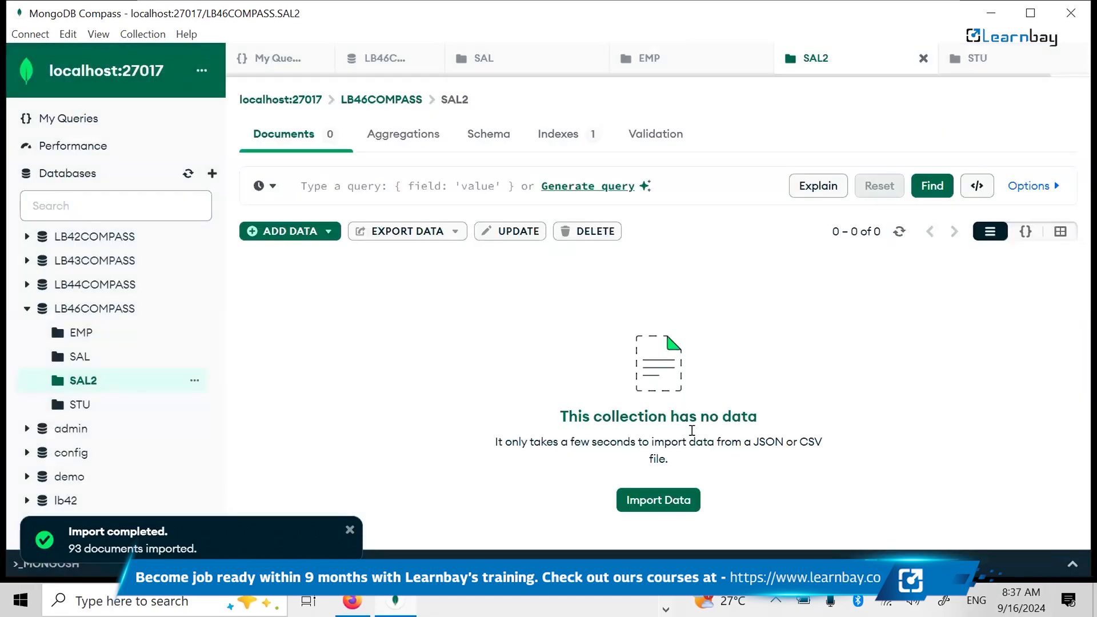
Import EMP_SAL.csv from the MongoDB bin folder into the SAL2 collection.
left_click(317, 231)
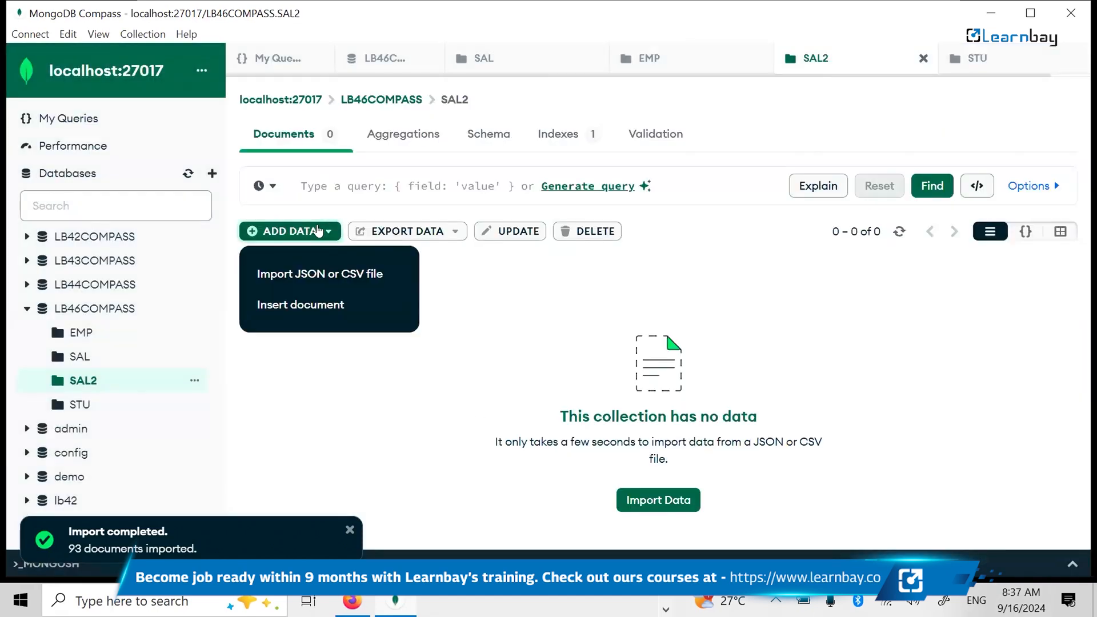
left_click(330, 269)
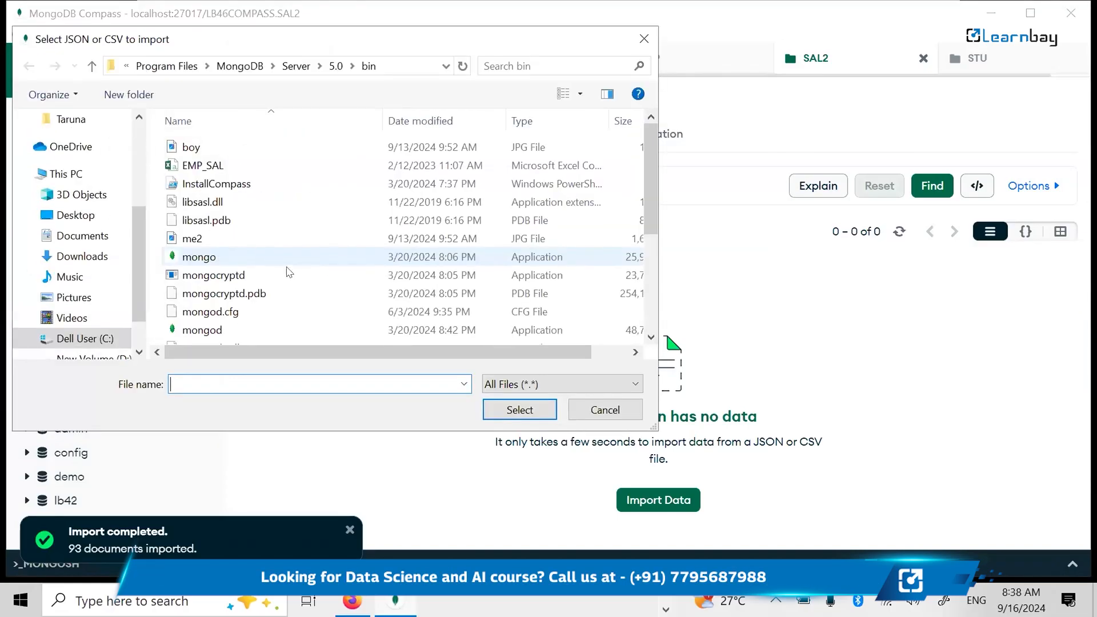
left_click(206, 165)
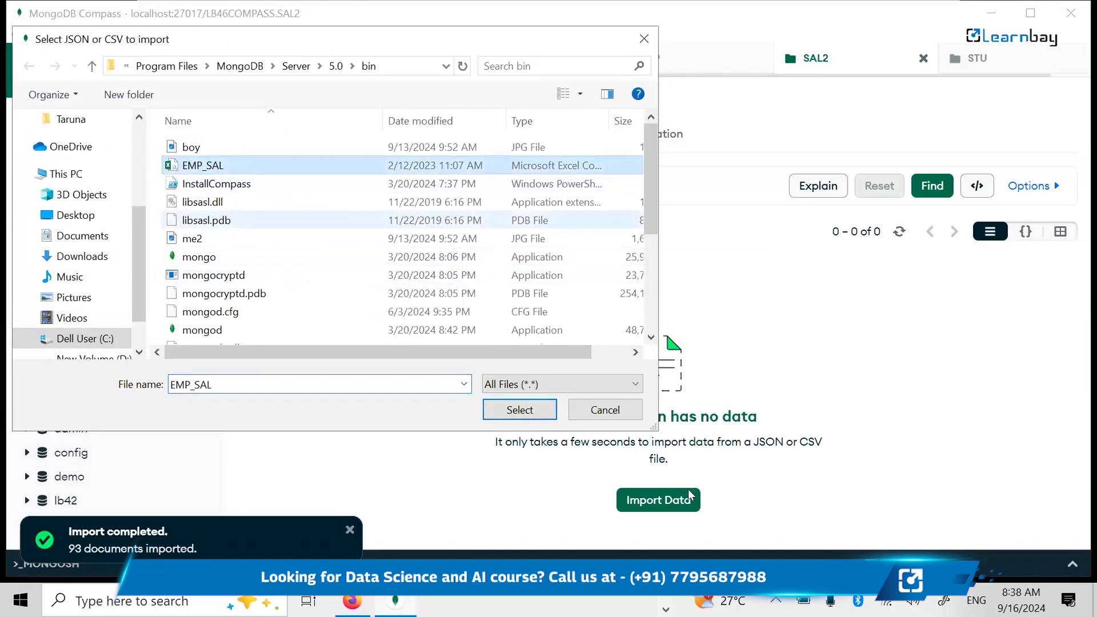
left_click(536, 415)
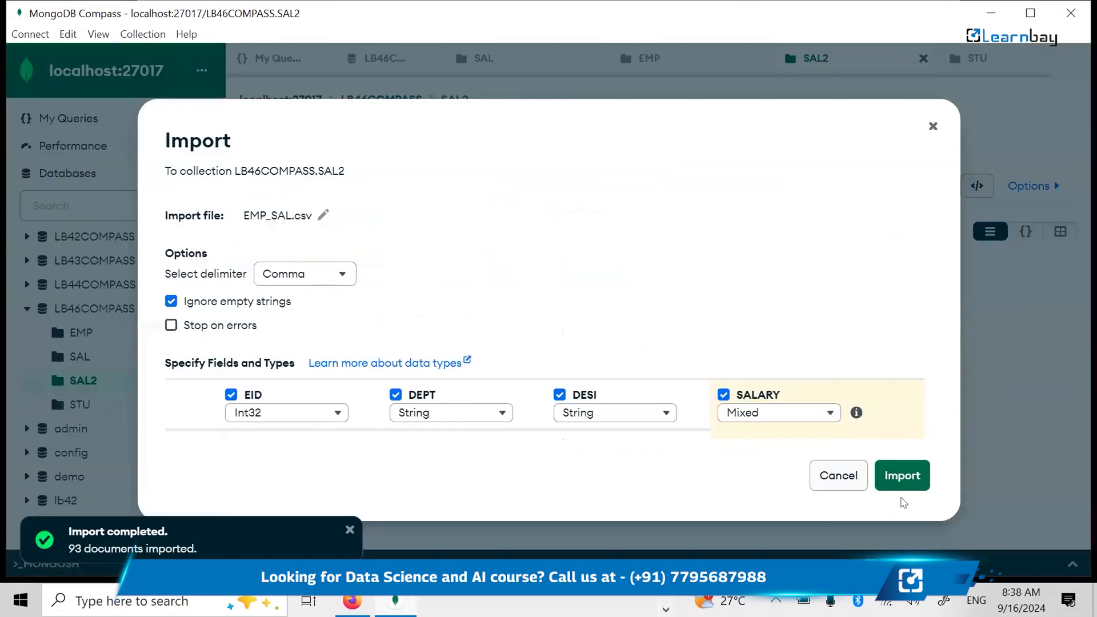
left_click(902, 477)
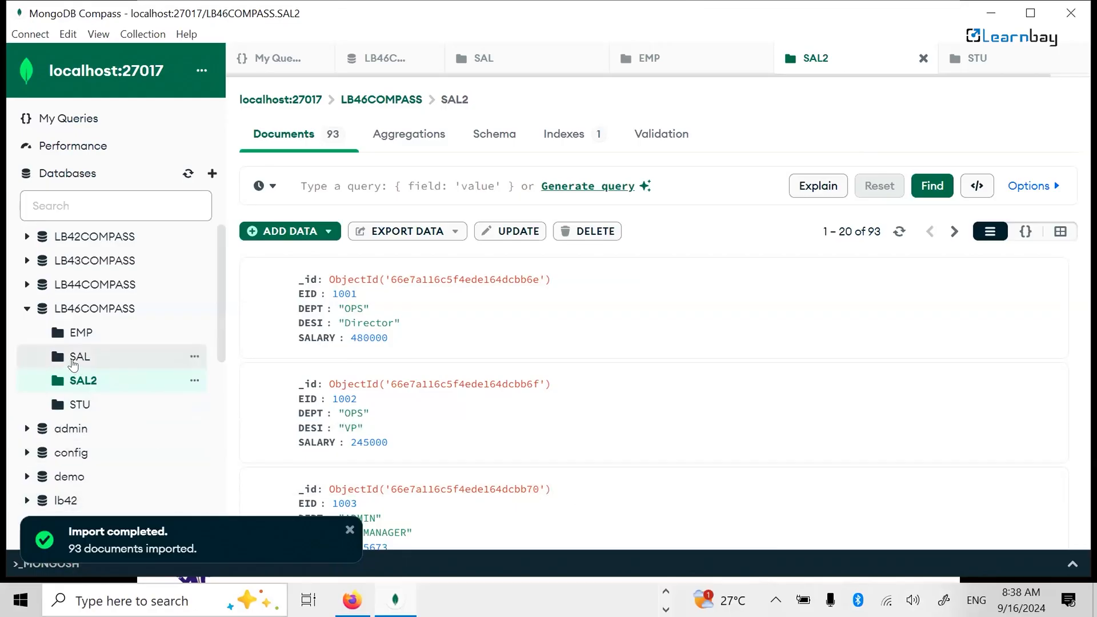
Open the SAL collection, consult the MongoDB Compass operations slide in the slideshow, and return to MongoDB Compass.
left_click(73, 363)
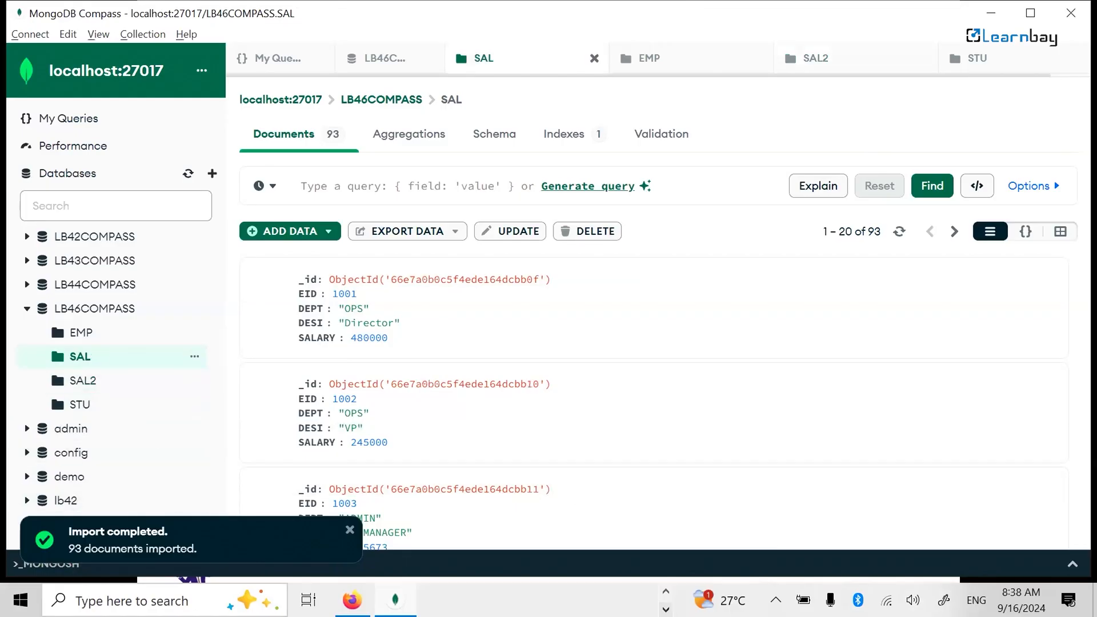
key("alt+Tab")
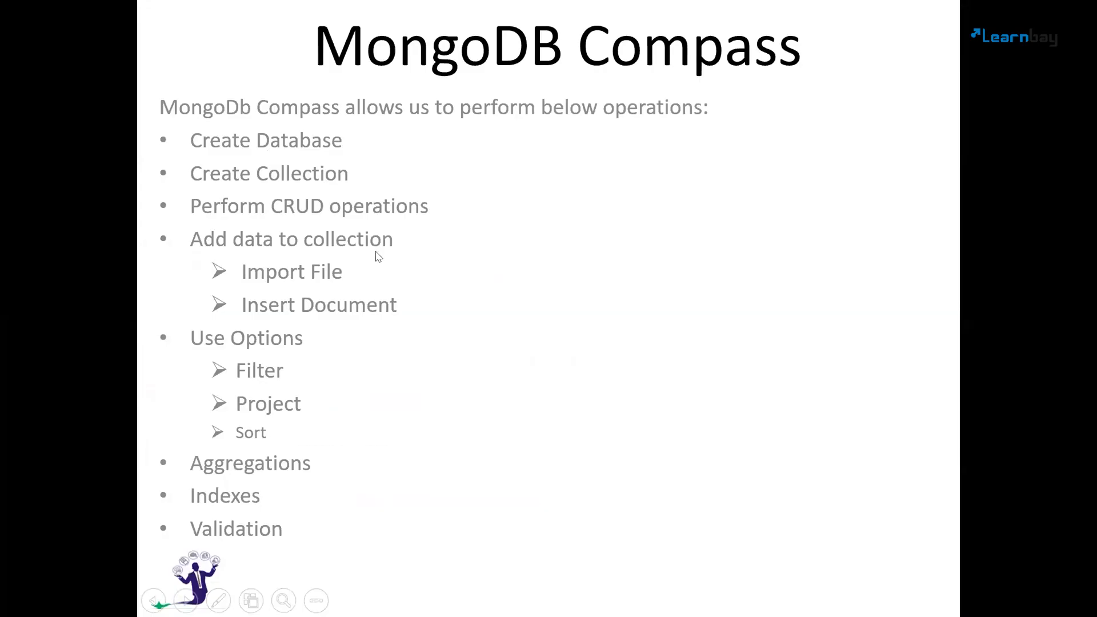
key("alt+Tab")
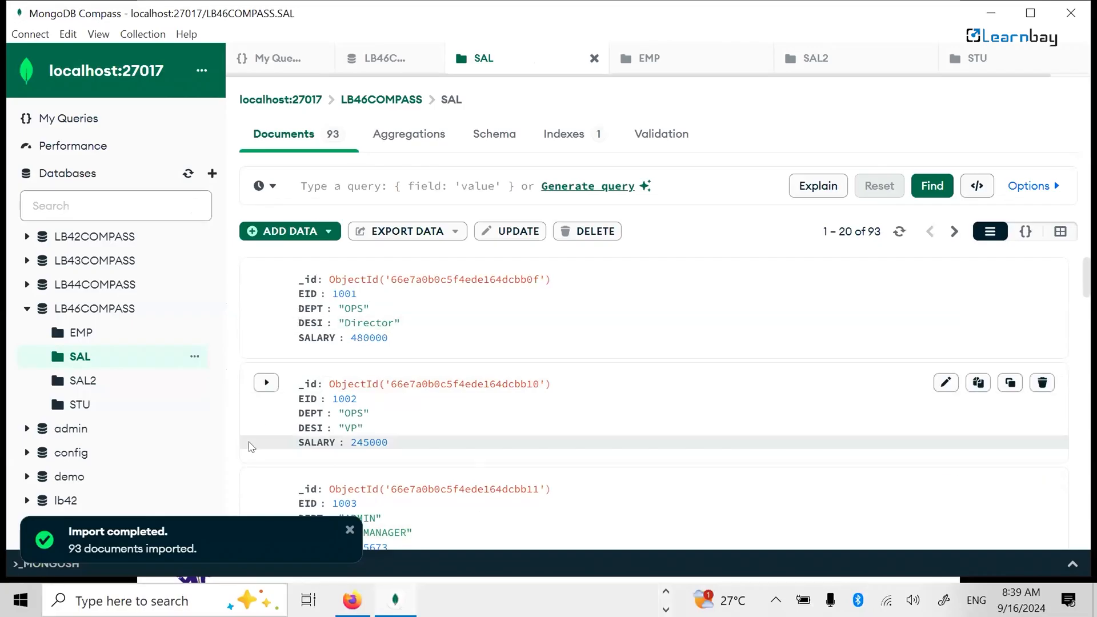
Examine the SAL documents in the JSON view and in the table view across to the SALARY column.
left_click(1030, 234)
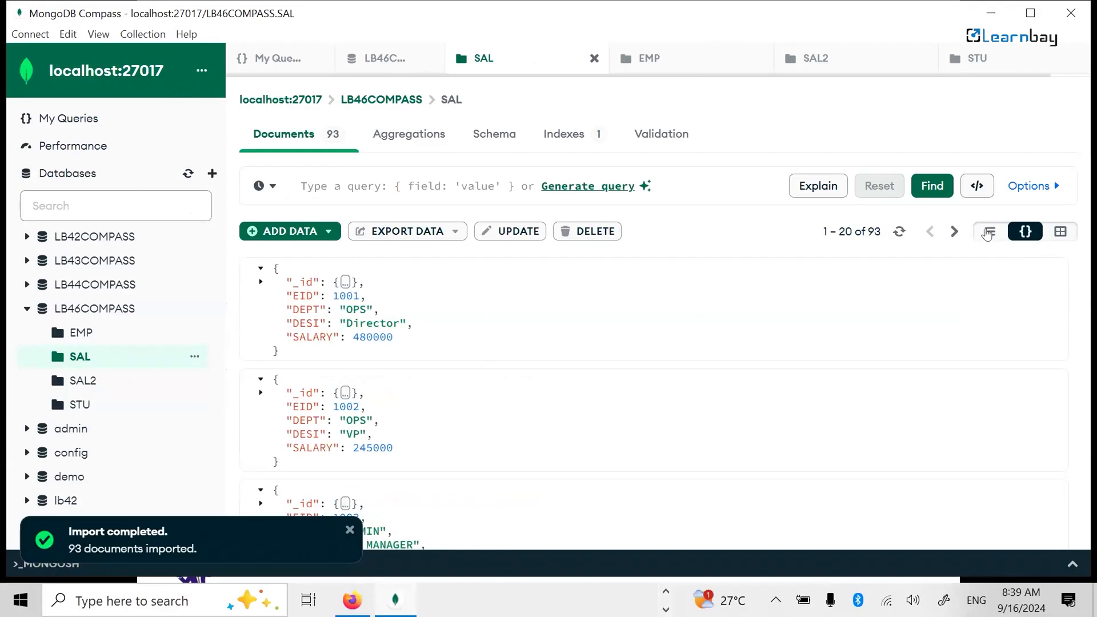
left_click(1058, 235)
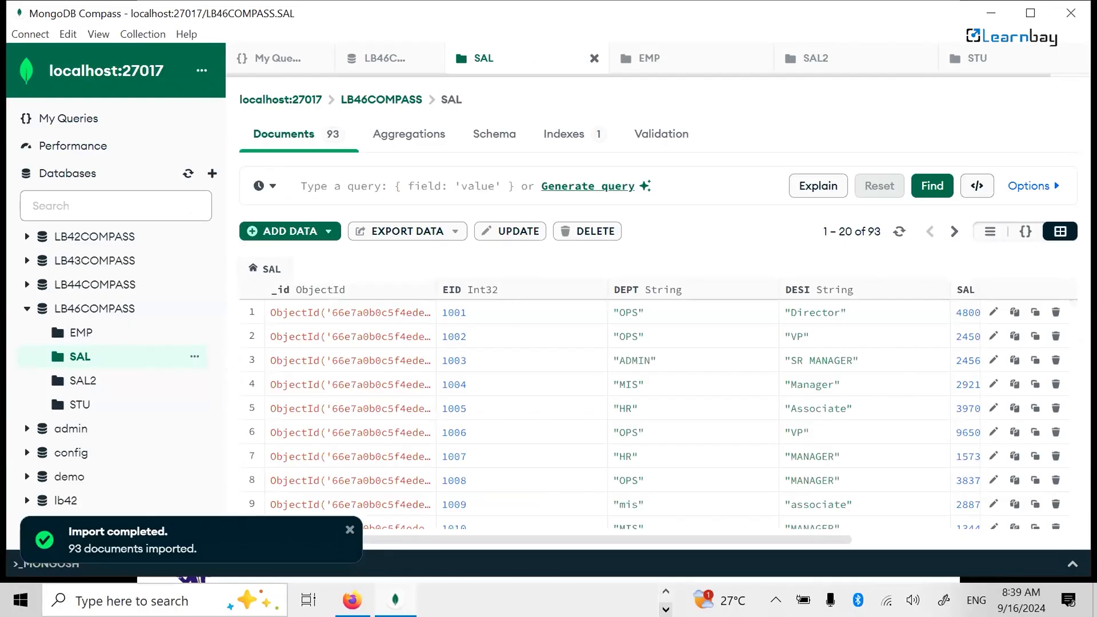
left_click(349, 530)
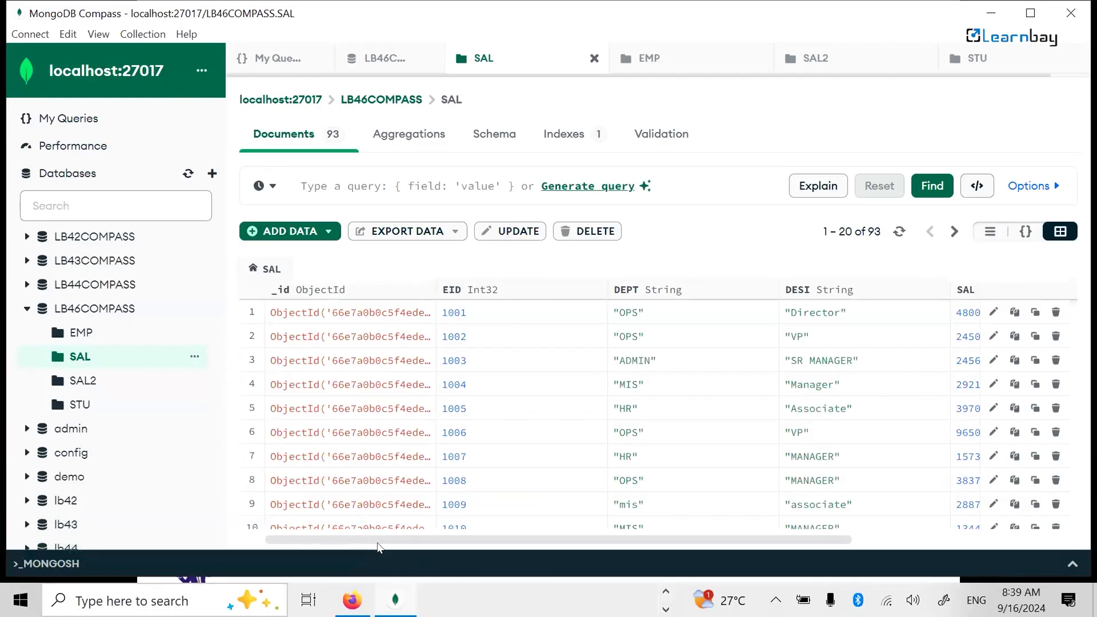
left_click_drag(381, 544, 660, 547)
scroll(675, 448, "down", 4)
scroll(674, 452, "down", 1)
scroll(669, 460, "up", 5)
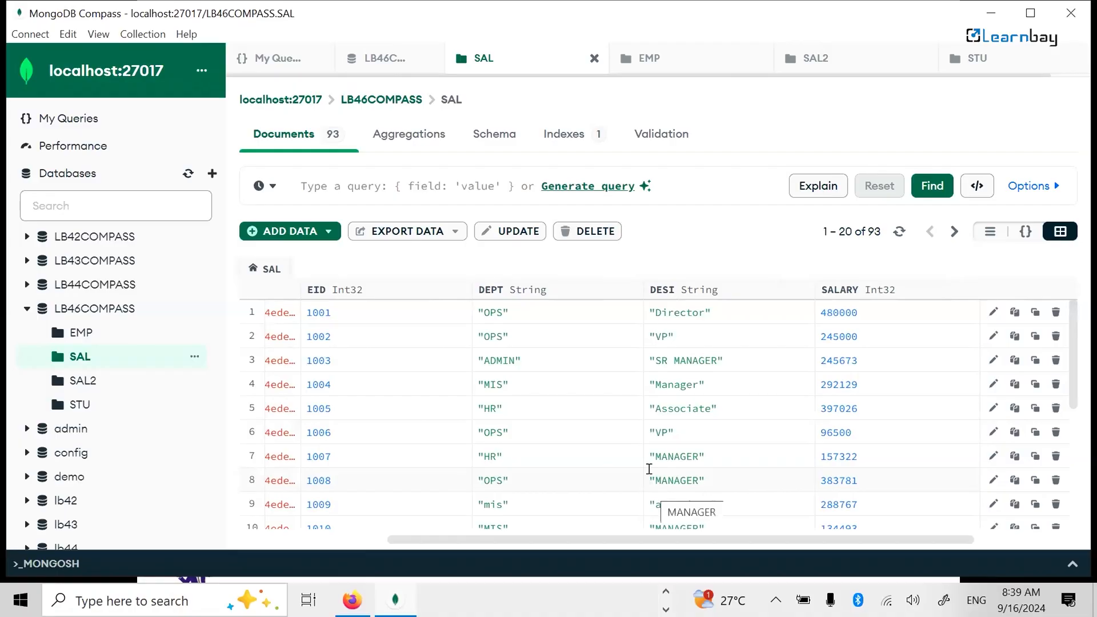
key("alt+Tab")
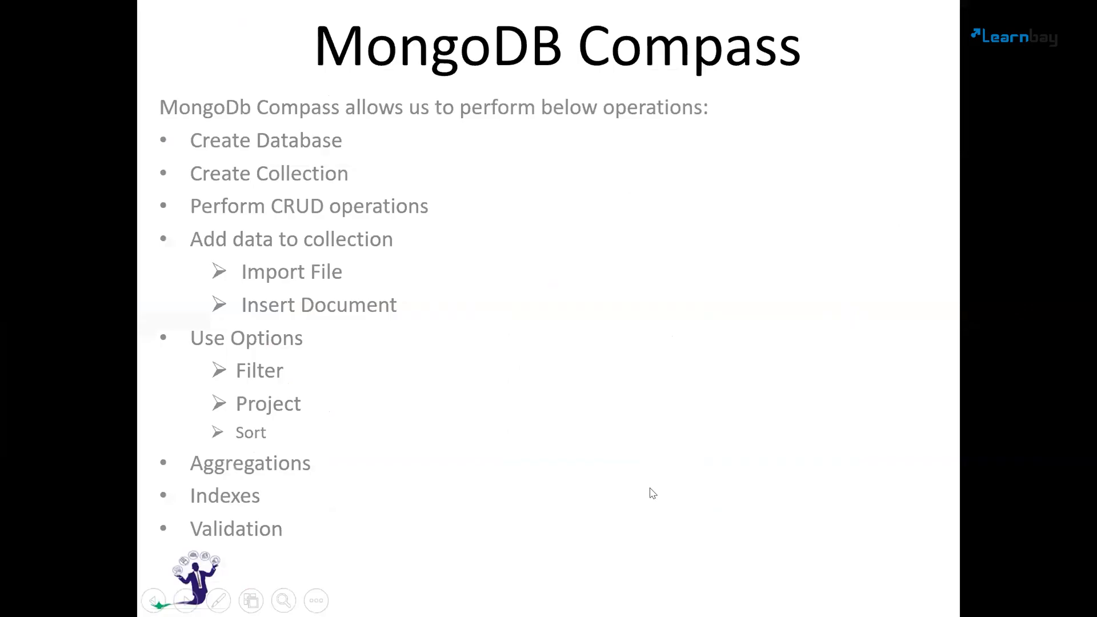
key("alt+Tab")
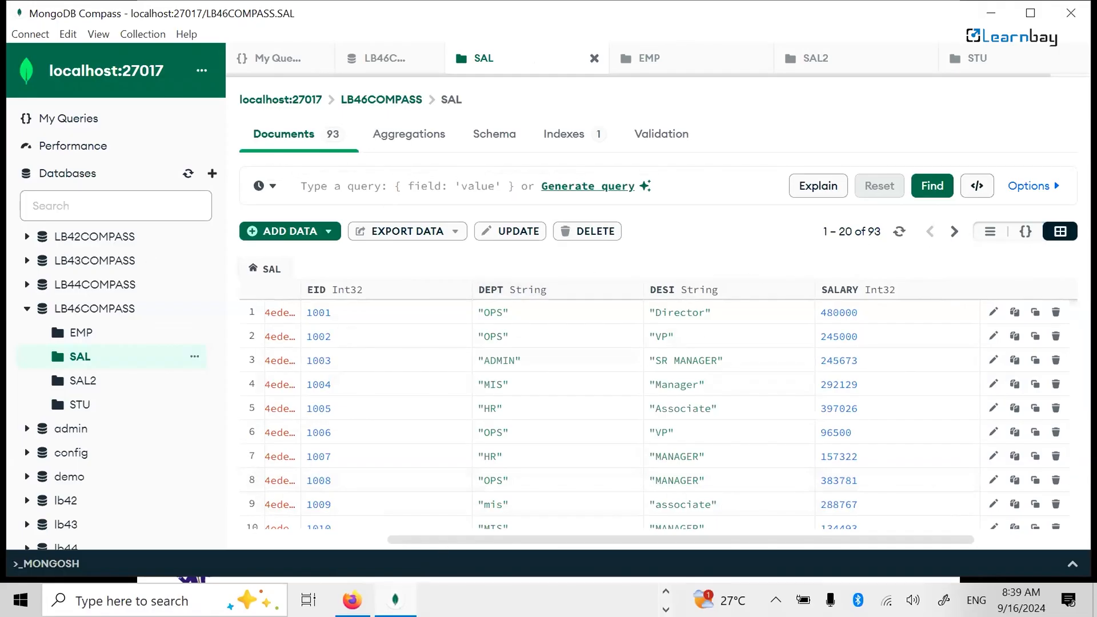
Filter the SAL documents with the query {"DEPT" : "HR"} and run it.
left_click(302, 186)
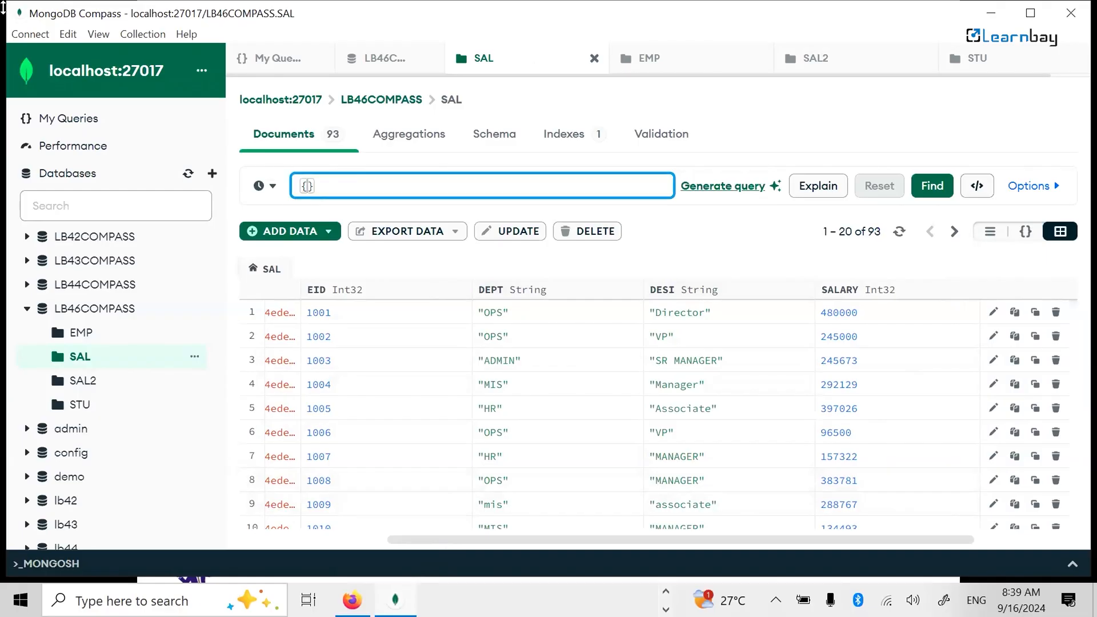
left_click(1034, 186)
left_click(1031, 186)
left_click(305, 186)
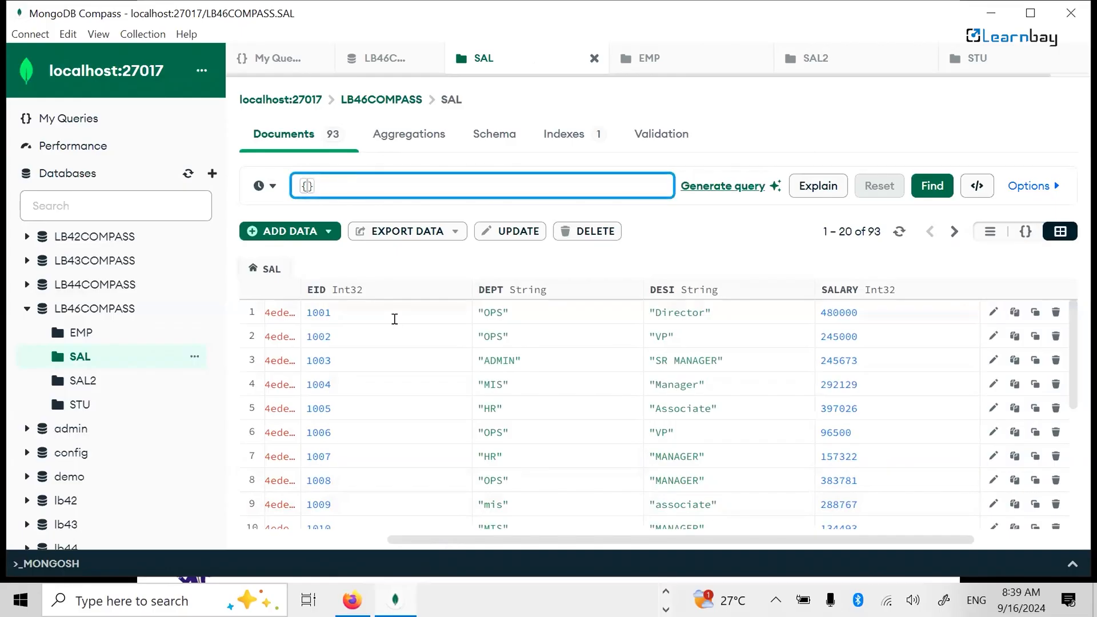
type("\"")
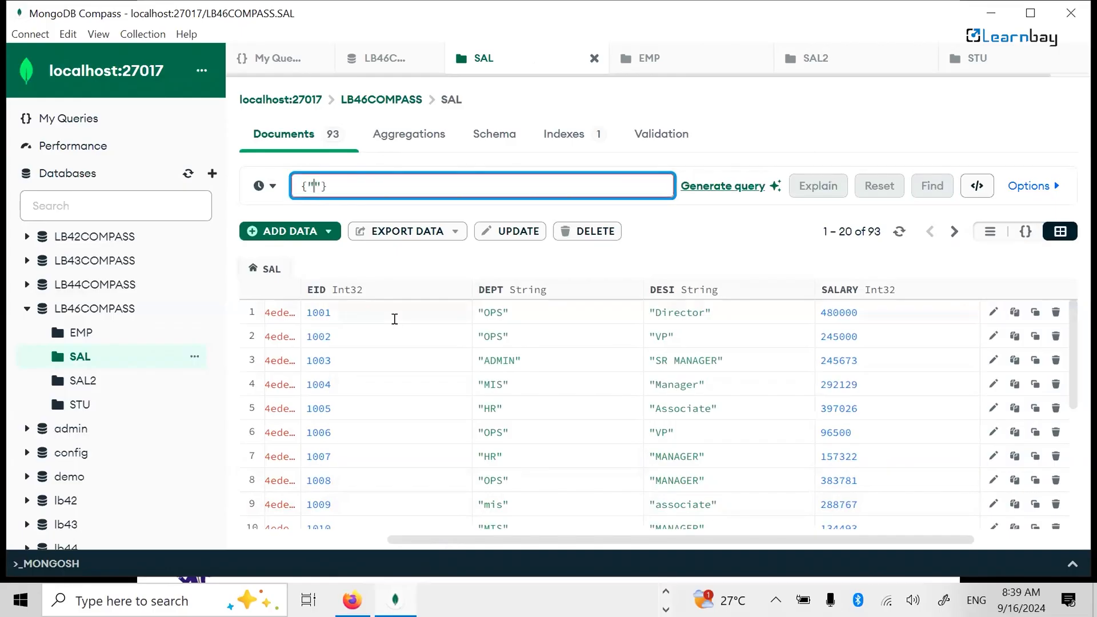
type("DCEPU")
key("Left")
key("Left")
key("Left")
key("BackSpace")
key("Right")
key("Right")
key("Delete")
type("T\" : \"HR")
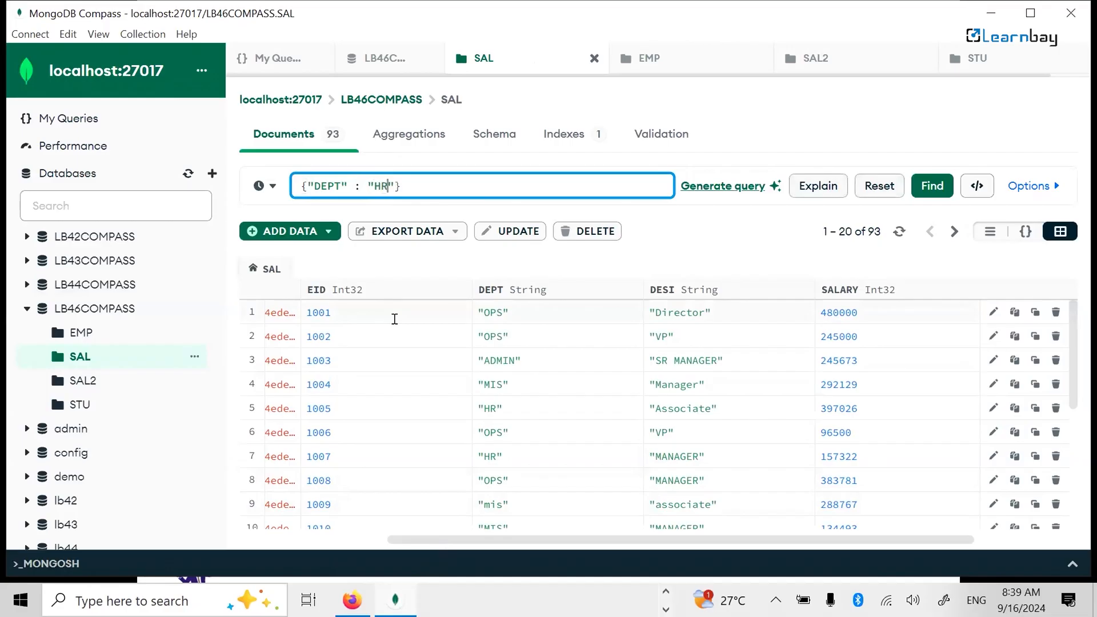
key("Return")
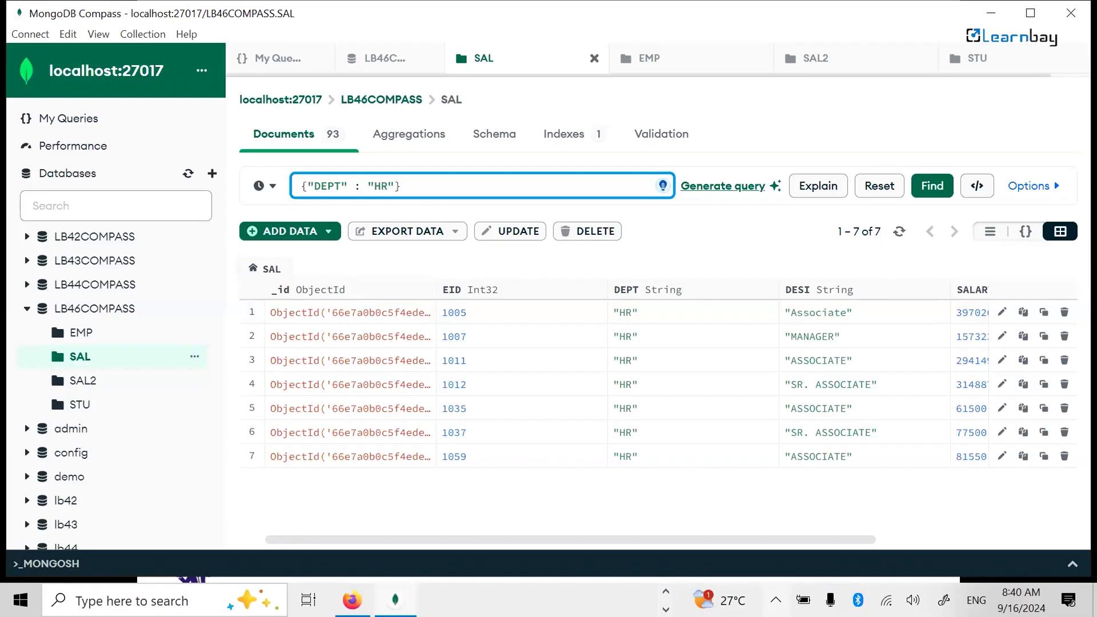
Reset the DEPT filter and start a new $and query whose array holds one condition object.
key("Right")
left_click(863, 184)
left_click(331, 184)
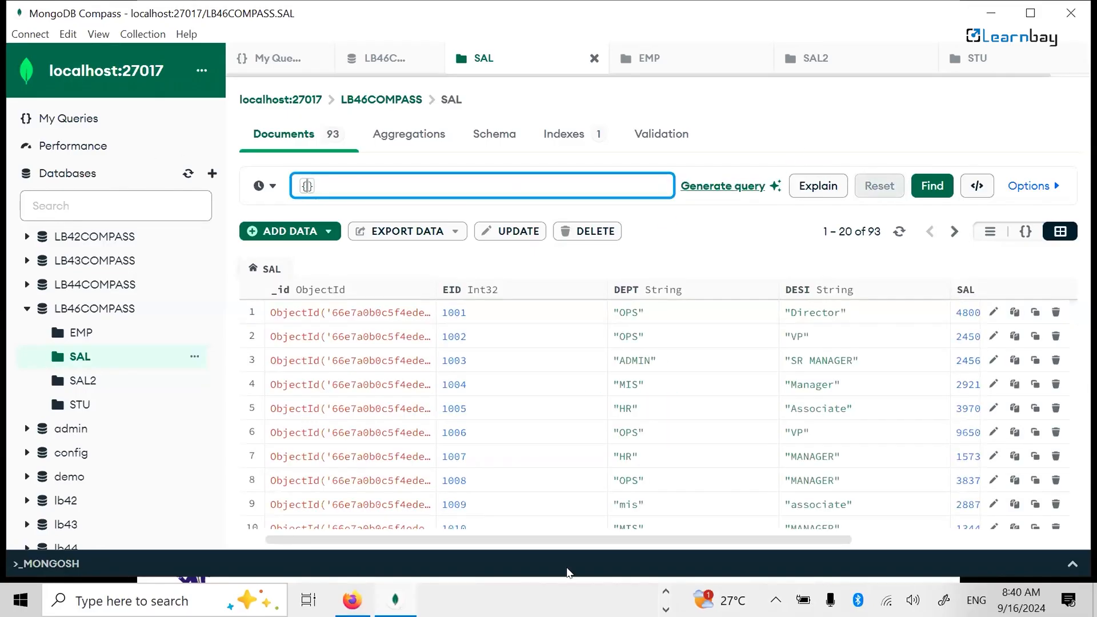
type("$AND:")
key("Left")
key("Left")
key("shift+Left")
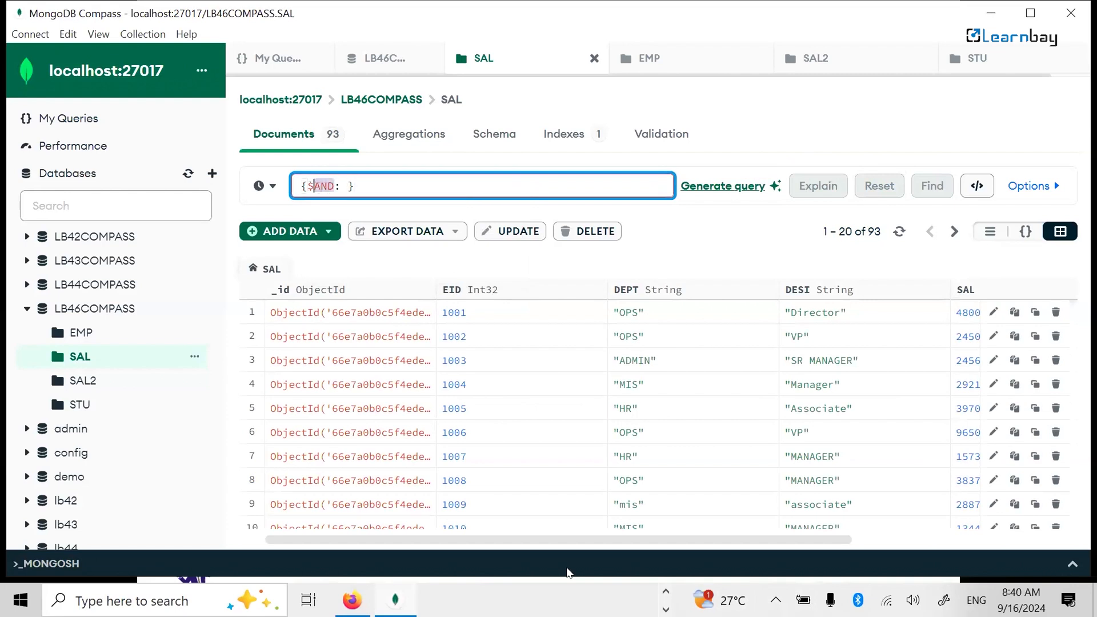
type("and")
key("Right")
type("[{\"")
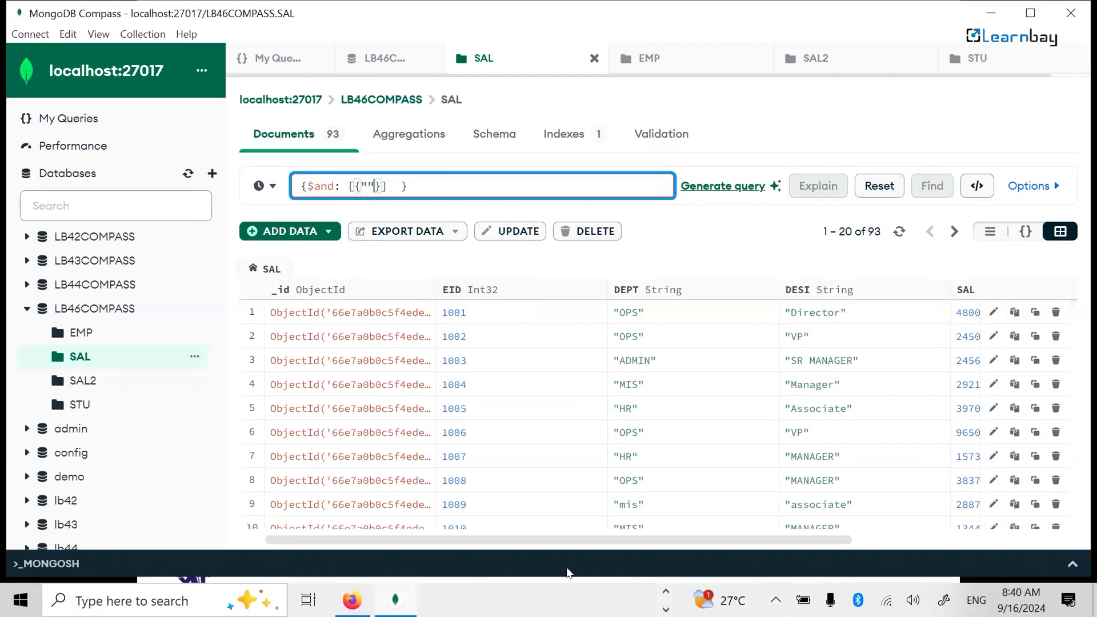
Fill in the first $and condition as "DEPT" : "TEMP".
type("dep")
key("BackSpace")
key("BackSpace")
key("BackSpace")
type("DEPT")
type("\" : \"")
type("TEMP")
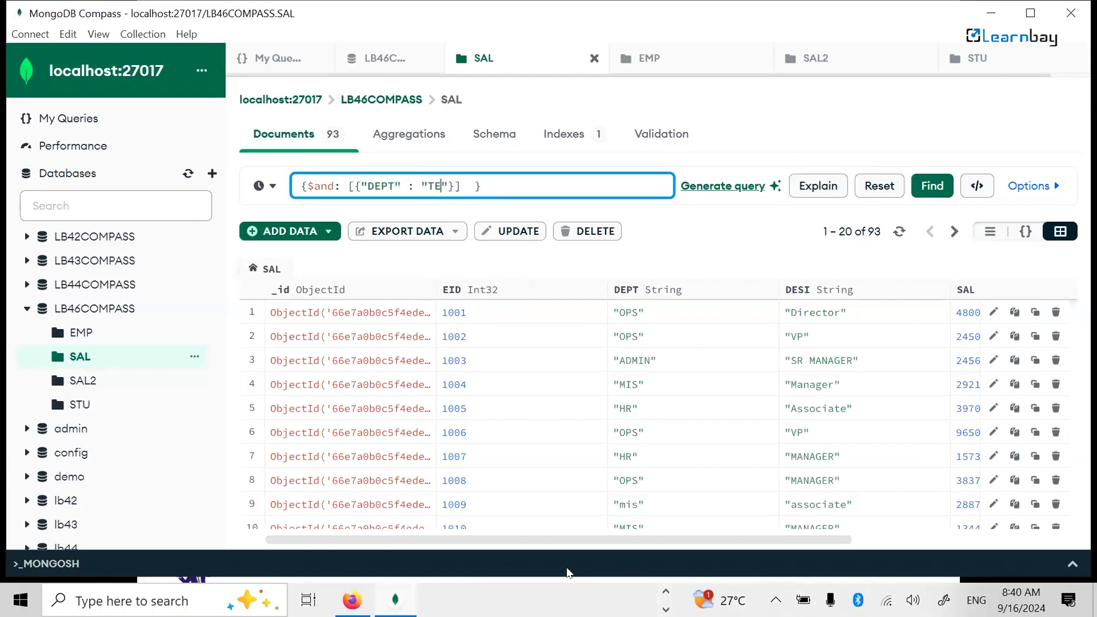
key("Right")
key("Right")
Add {"DESI" : "ASSOCIATE"} as the second $and condition, run the query and look through the matching documents.
type(",{}1")
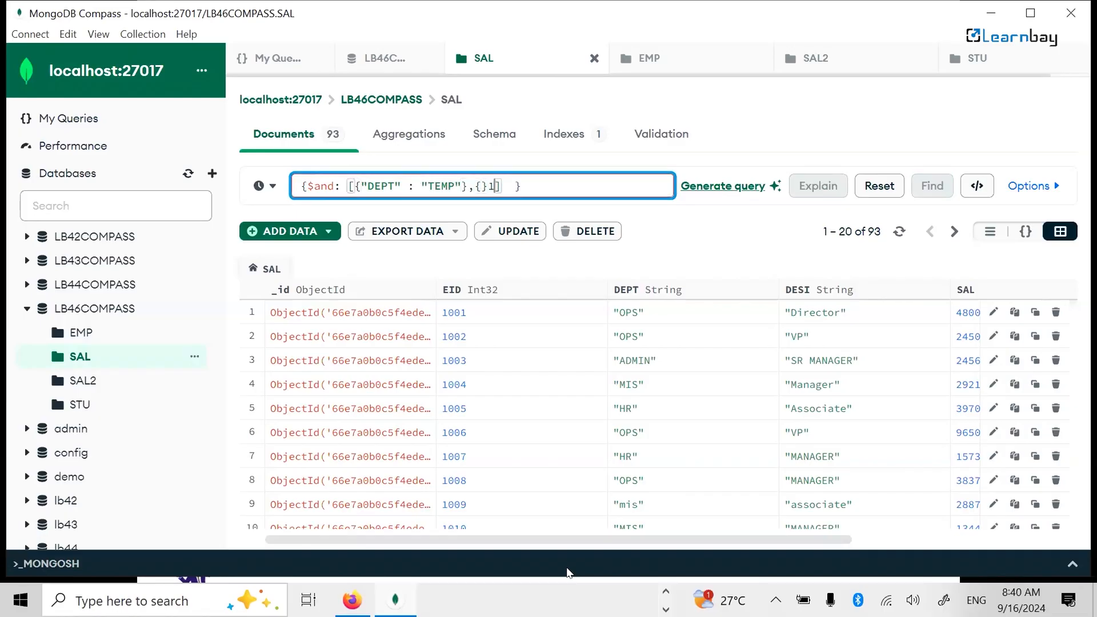
key("BackSpace")
type("D")
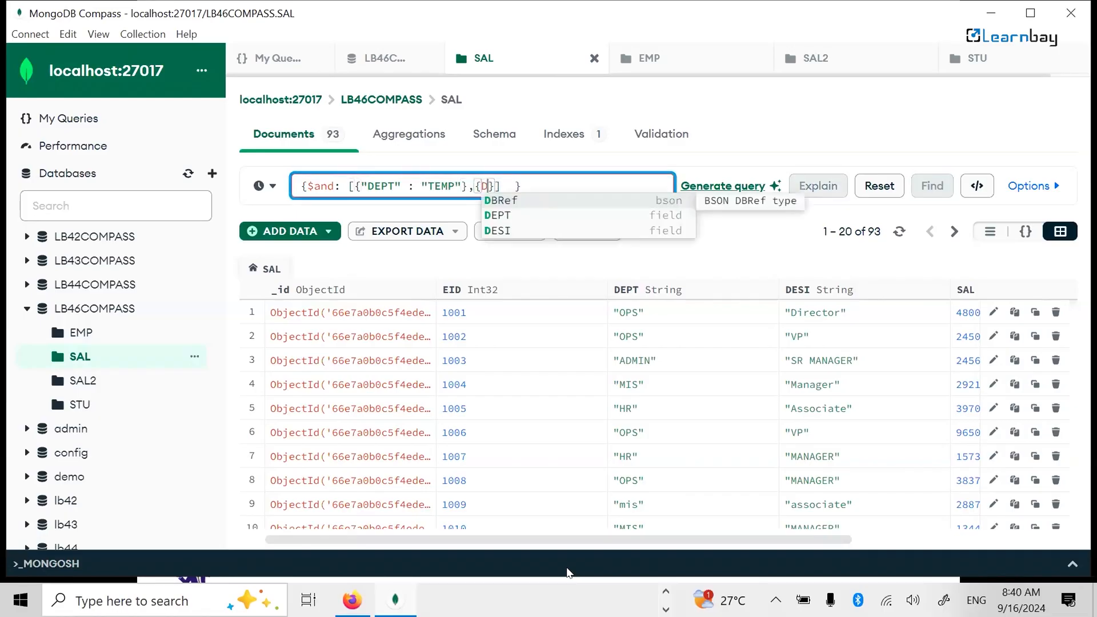
key("BackSpace")
type("\"DESO")
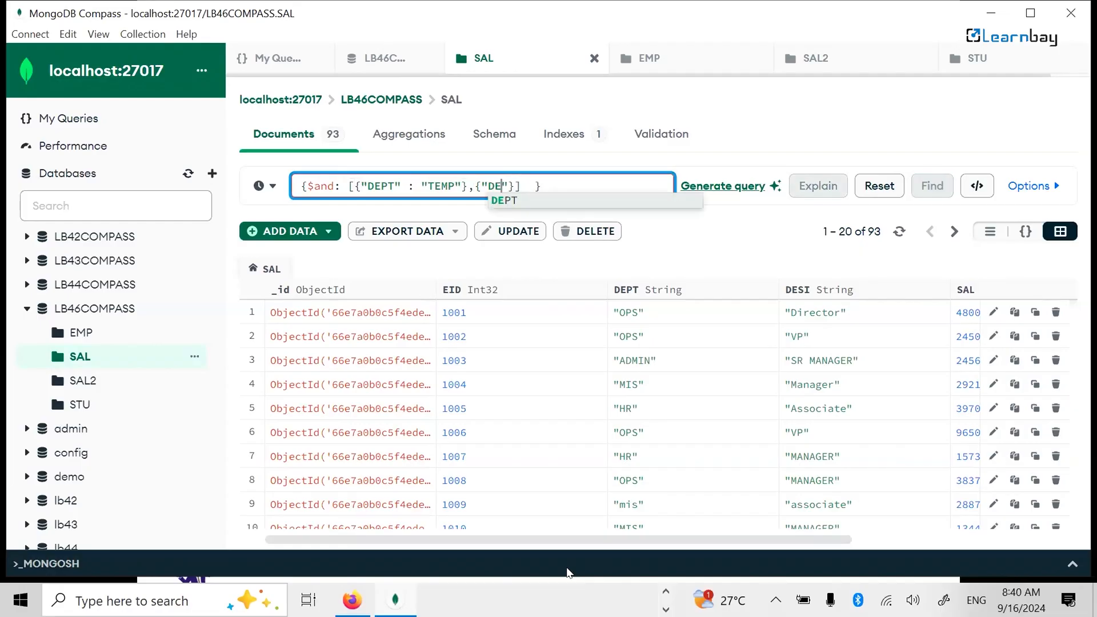
key("BackSpace")
type("I")
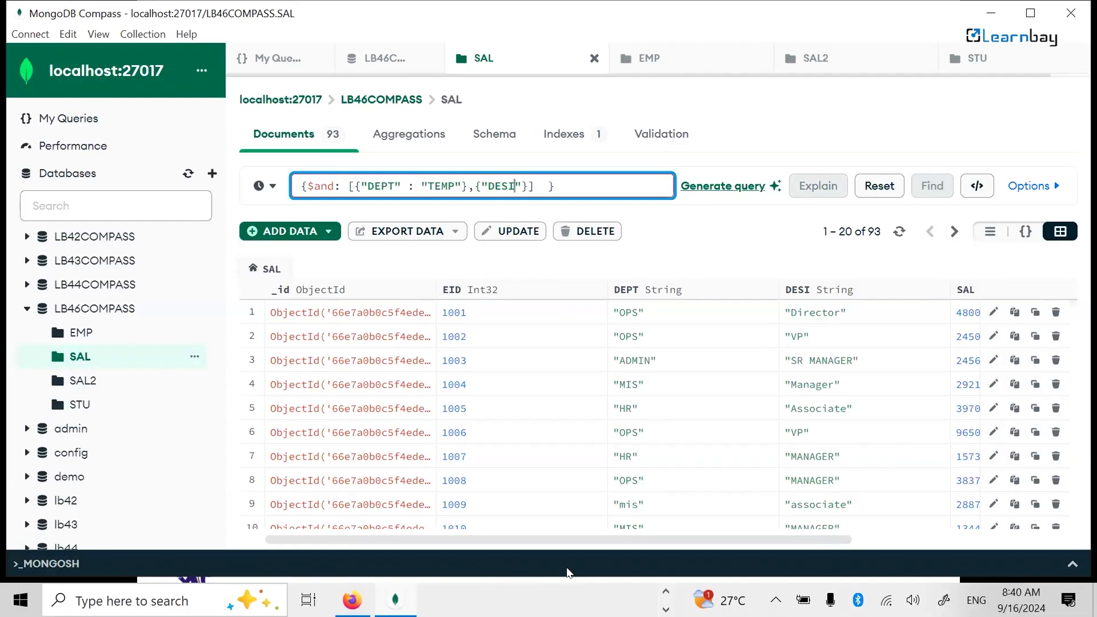
type("\" : \"")
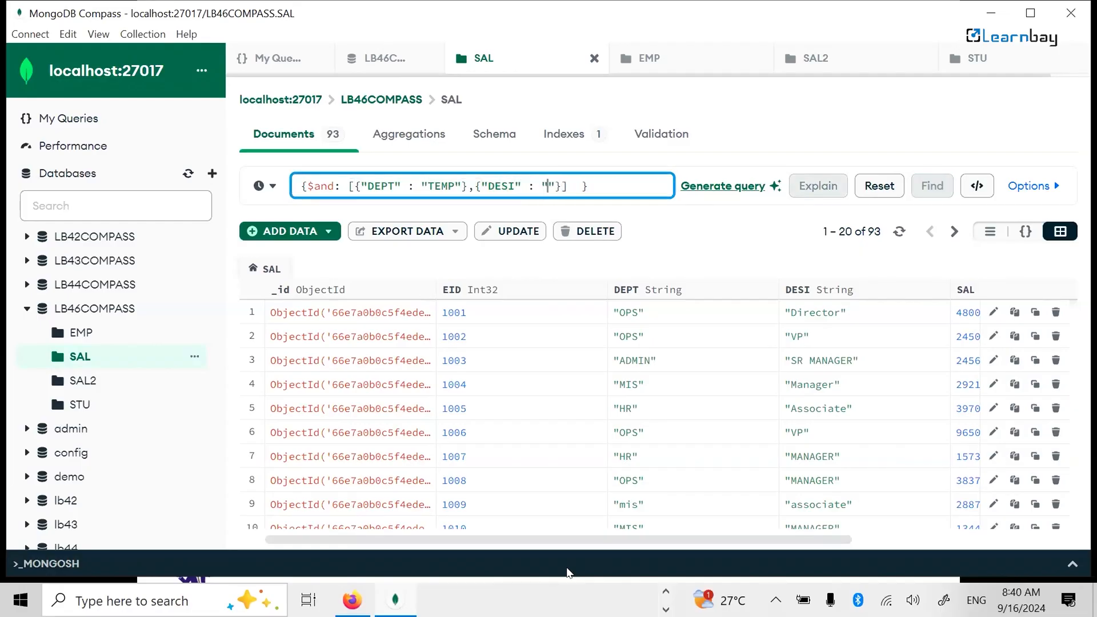
type("ASSOCIATE")
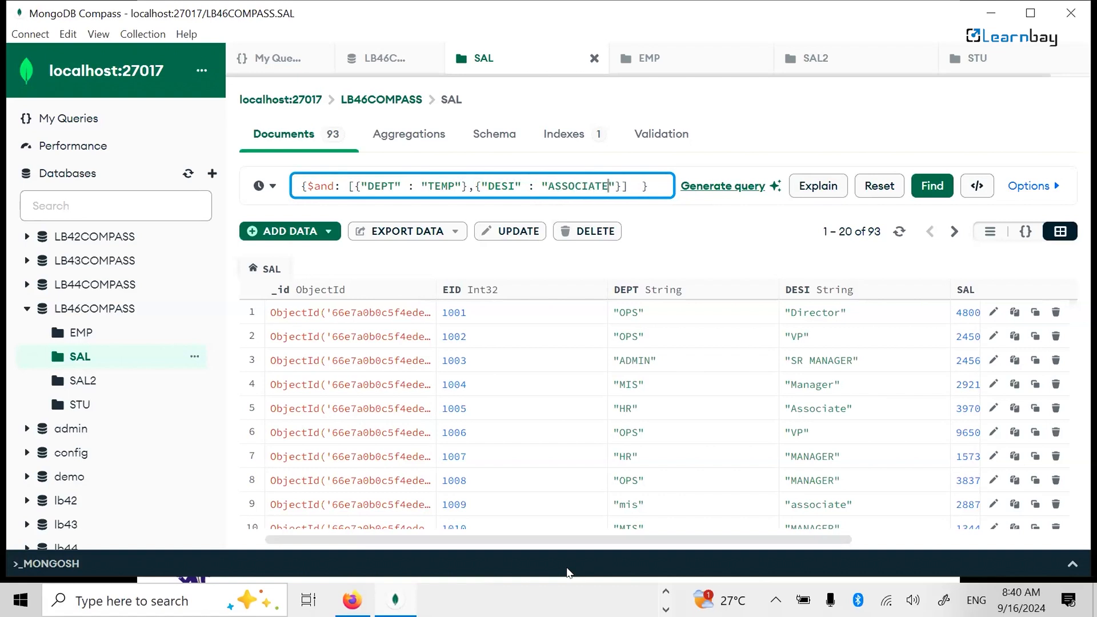
left_click(939, 191)
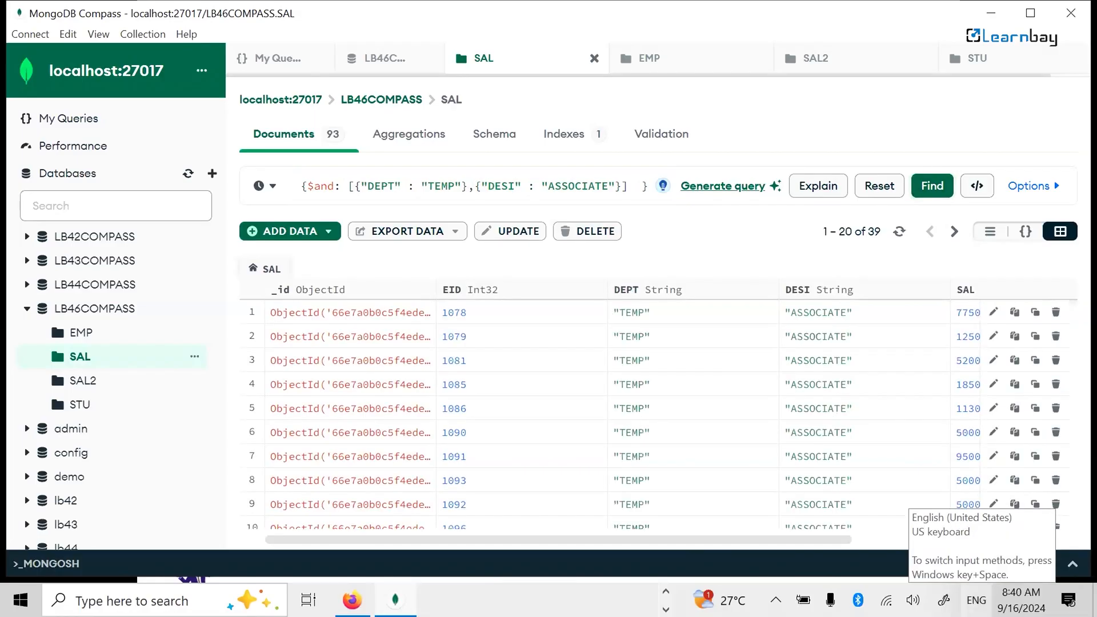
scroll(869, 440, "down", 5)
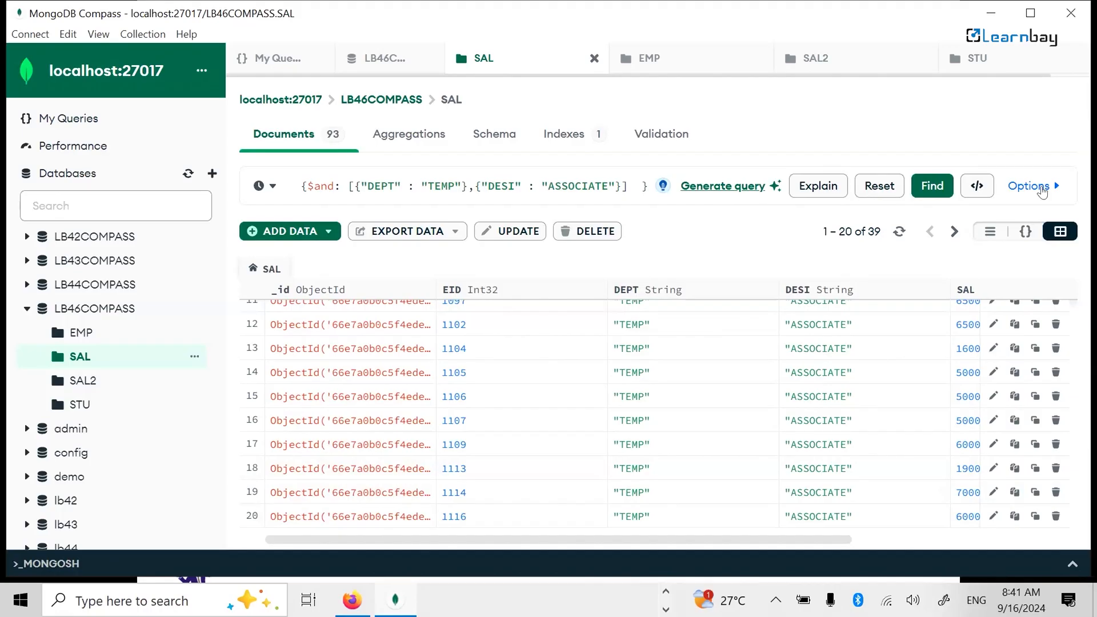
Expand the query options, set the projection to {"DESI" :0} to exclude that field, and run the query.
left_click(1034, 186)
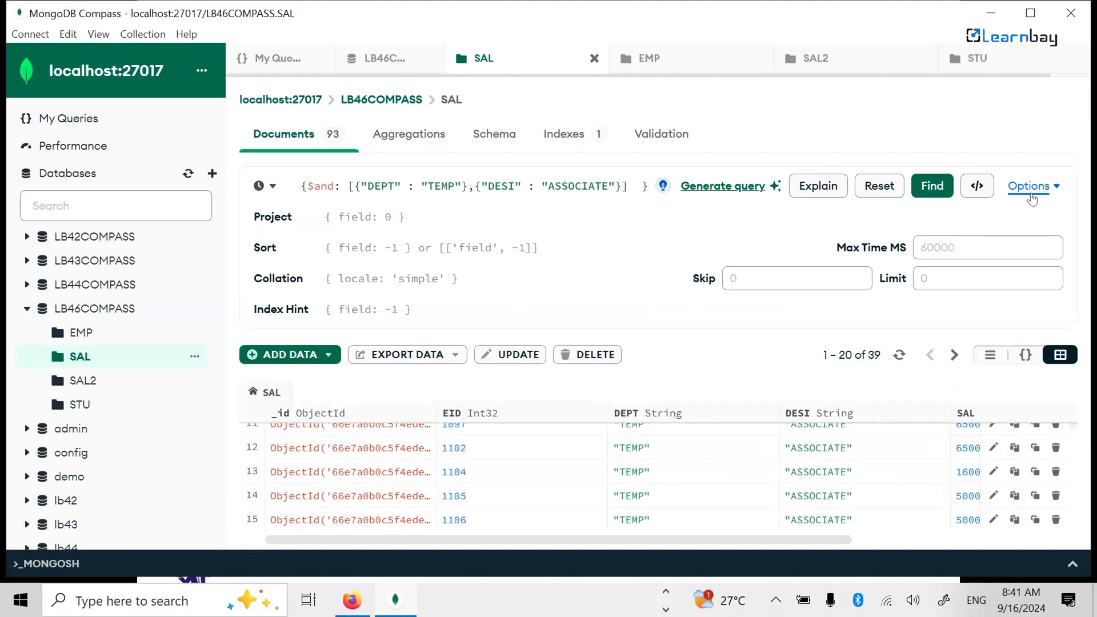
left_click(379, 217)
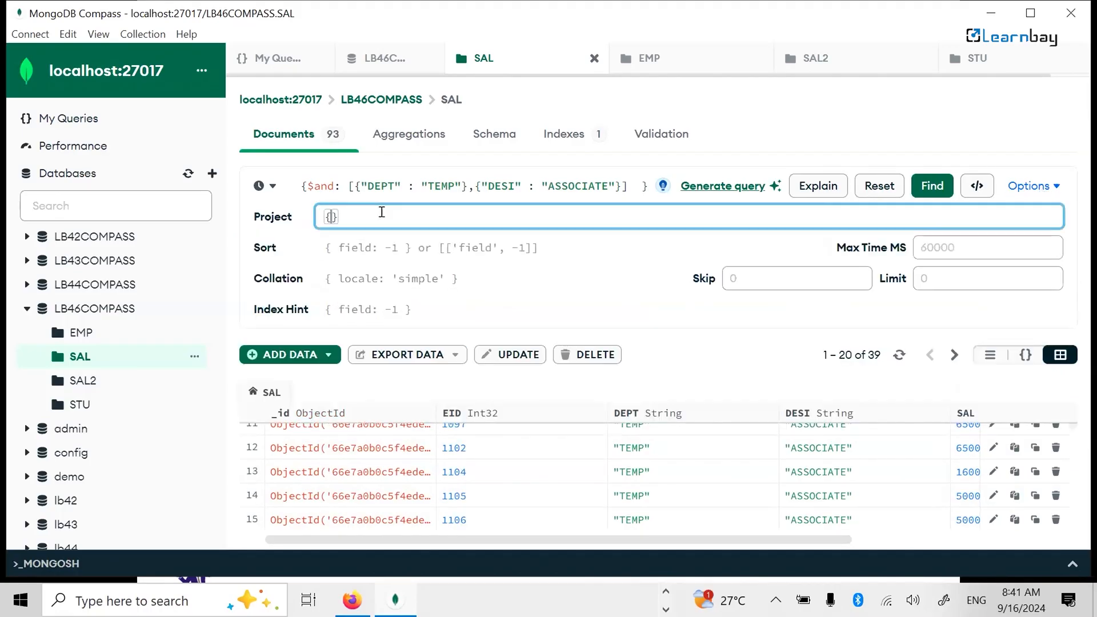
type("{")
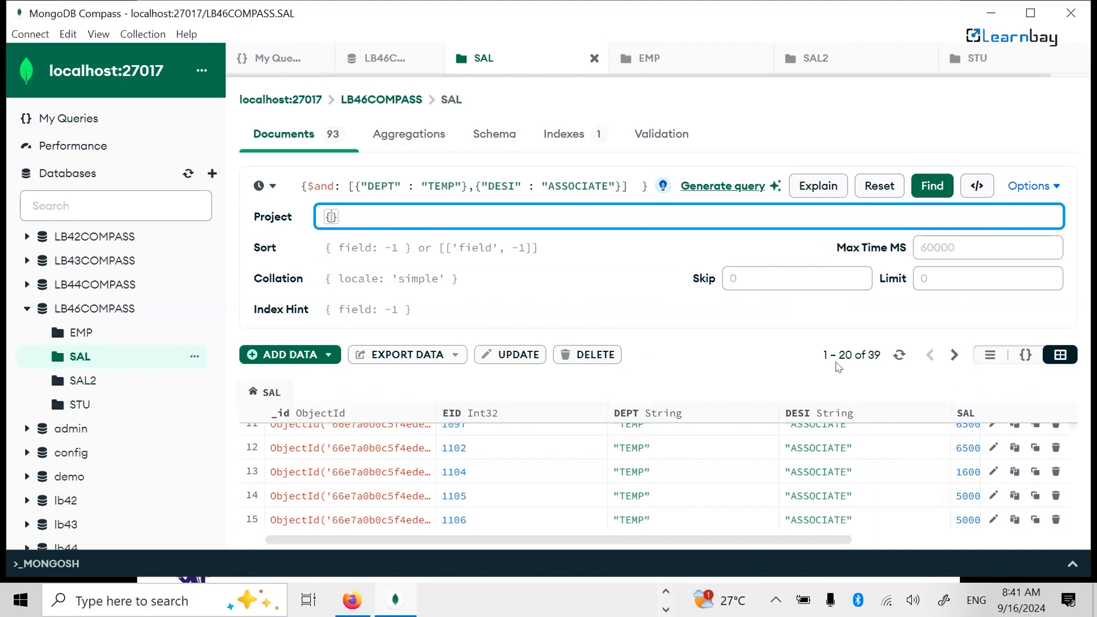
type("DESI")
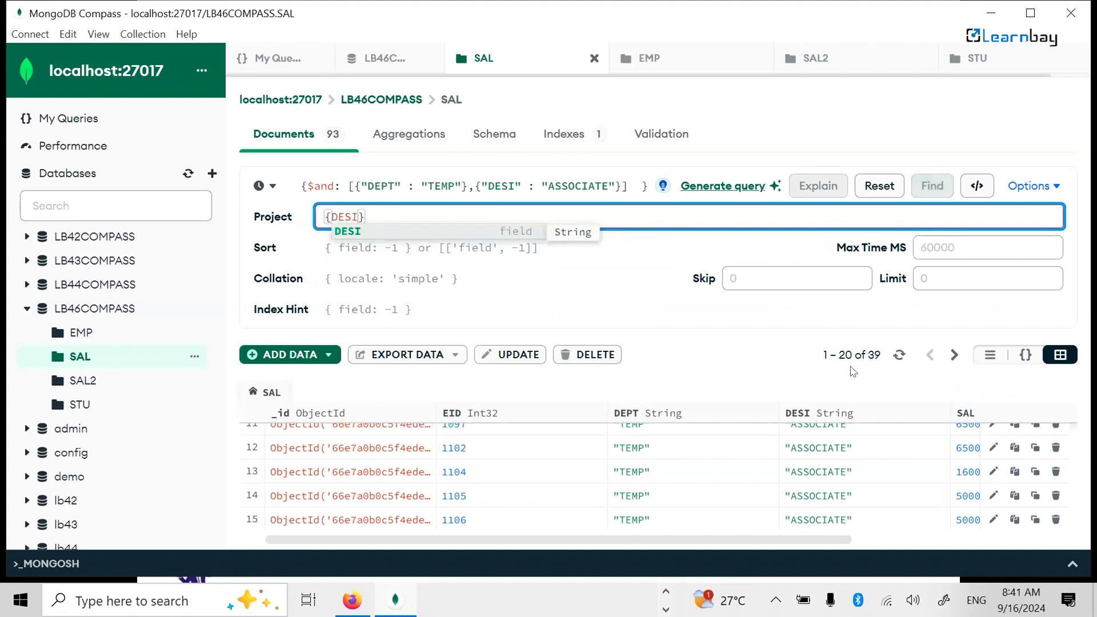
type("\"")
key("Left")
key("Left")
key("Left")
key("Left")
key("Left")
type("\"")
key("Right")
key("Right")
key("Right")
key("Right")
key("Right")
type(":0")
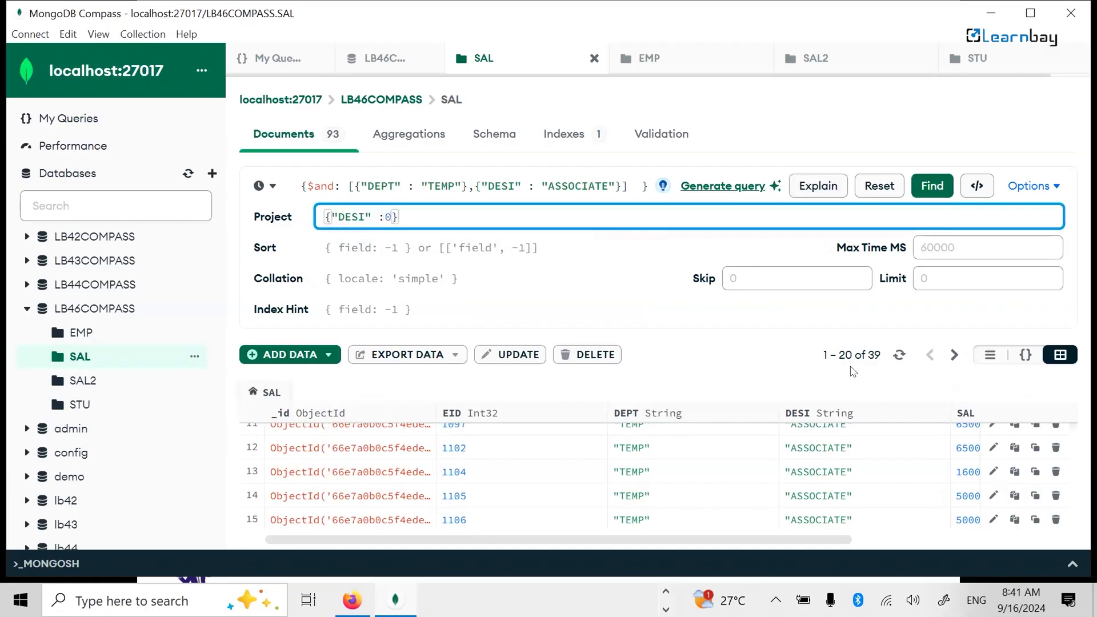
left_click(941, 199)
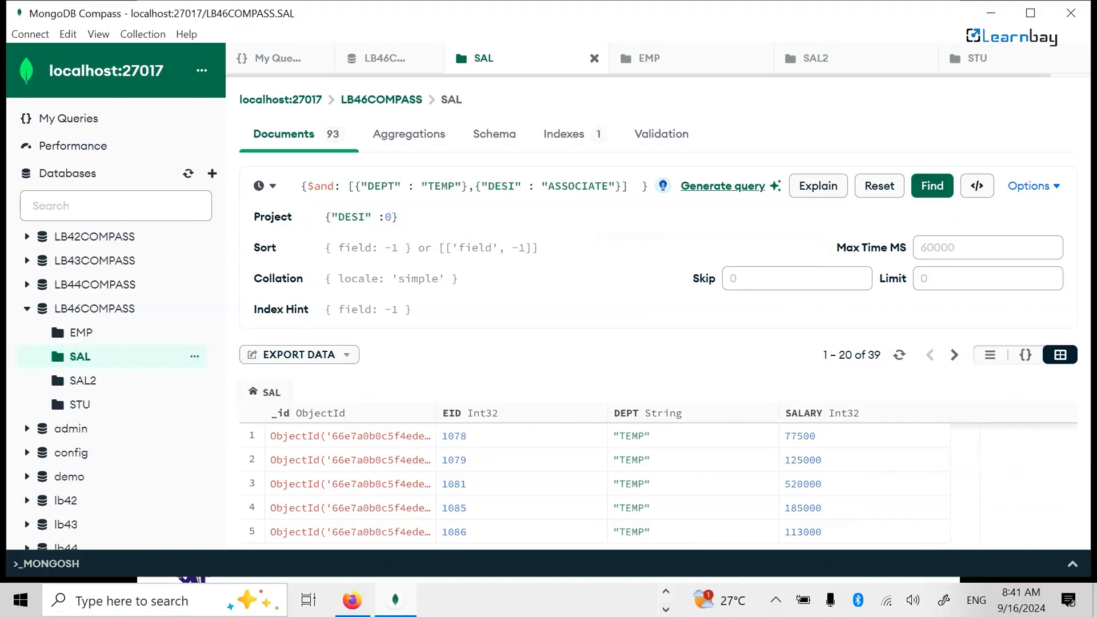
Sort the filtered documents by salary in descending order with {"SALARY" : -1} and run the query.
left_click(444, 209)
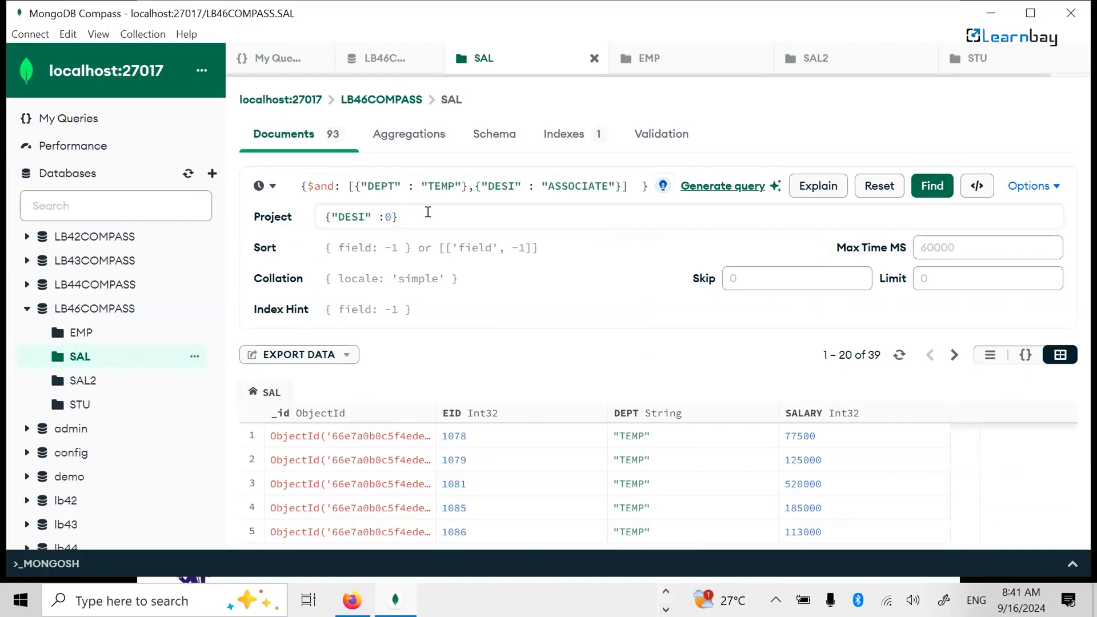
left_click(376, 247)
type("{")
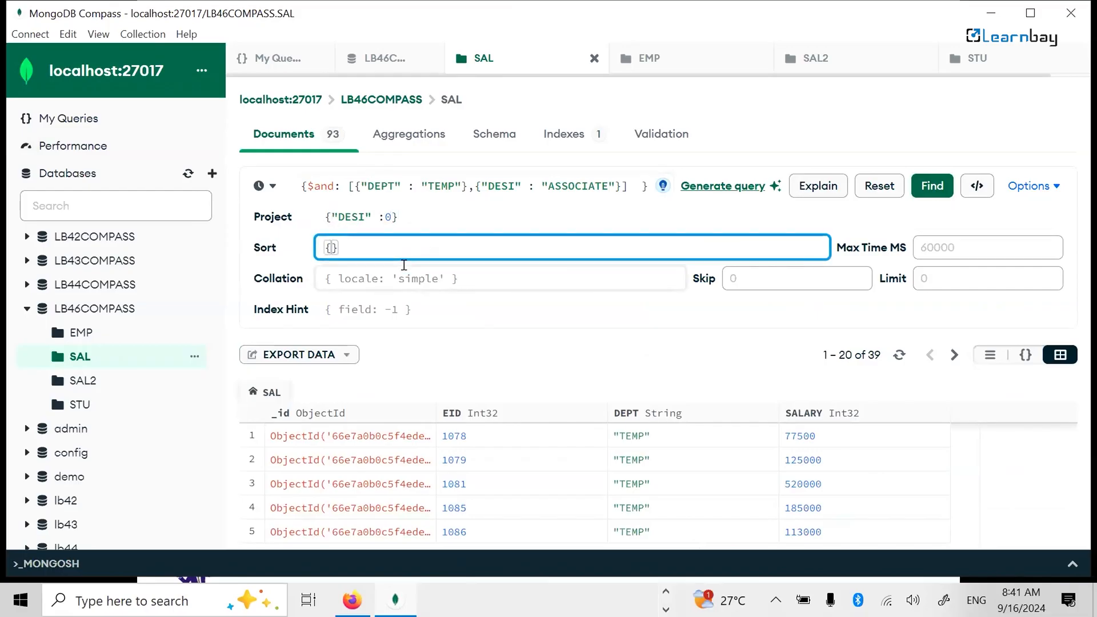
type("\"SALARYU")
key("BackSpace")
type("\" : -1")
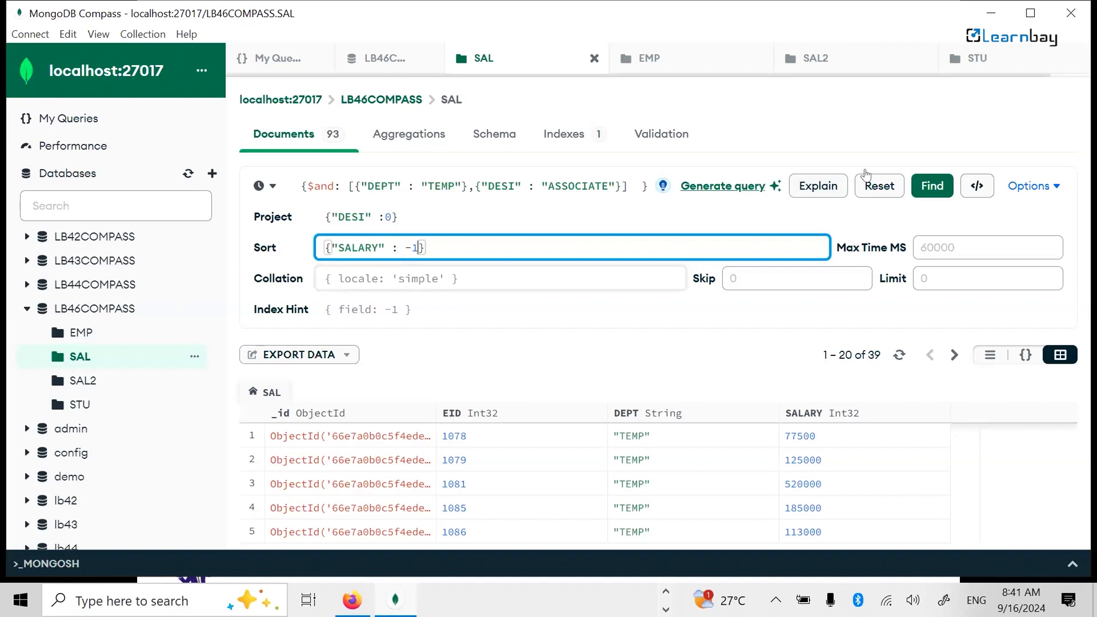
left_click(925, 188)
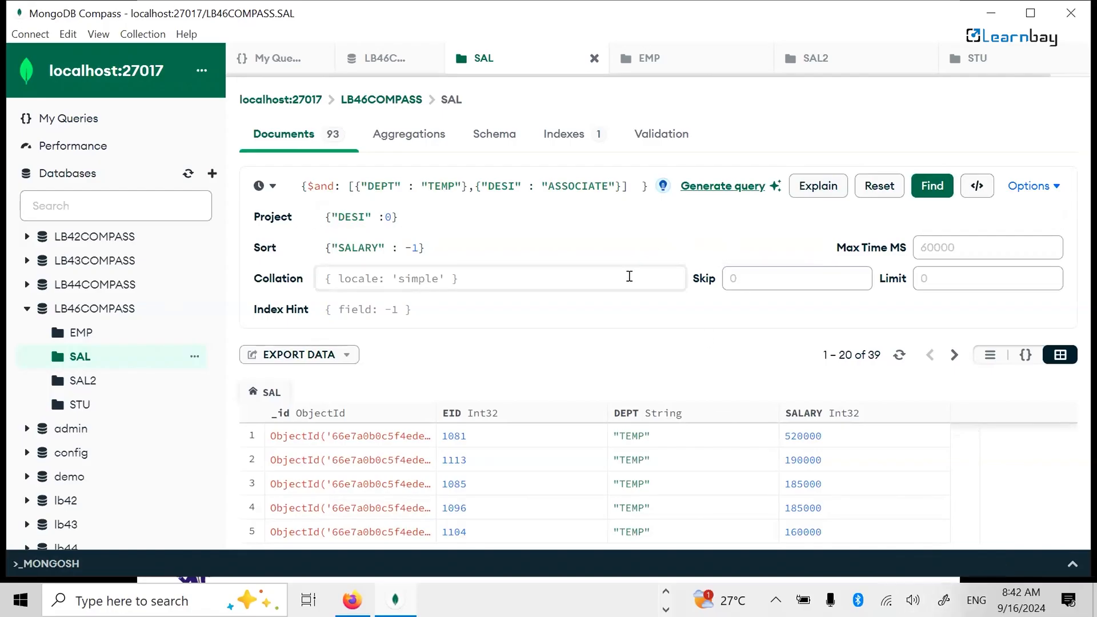
Limit the sorted query results to 10 documents and run the query.
left_click(949, 274)
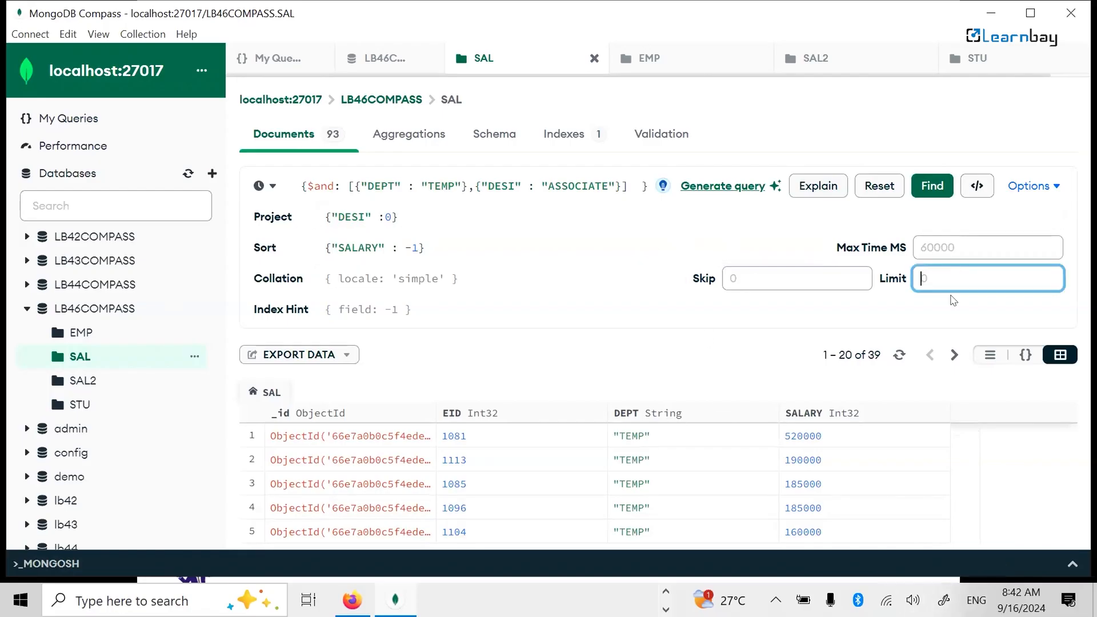
type("10")
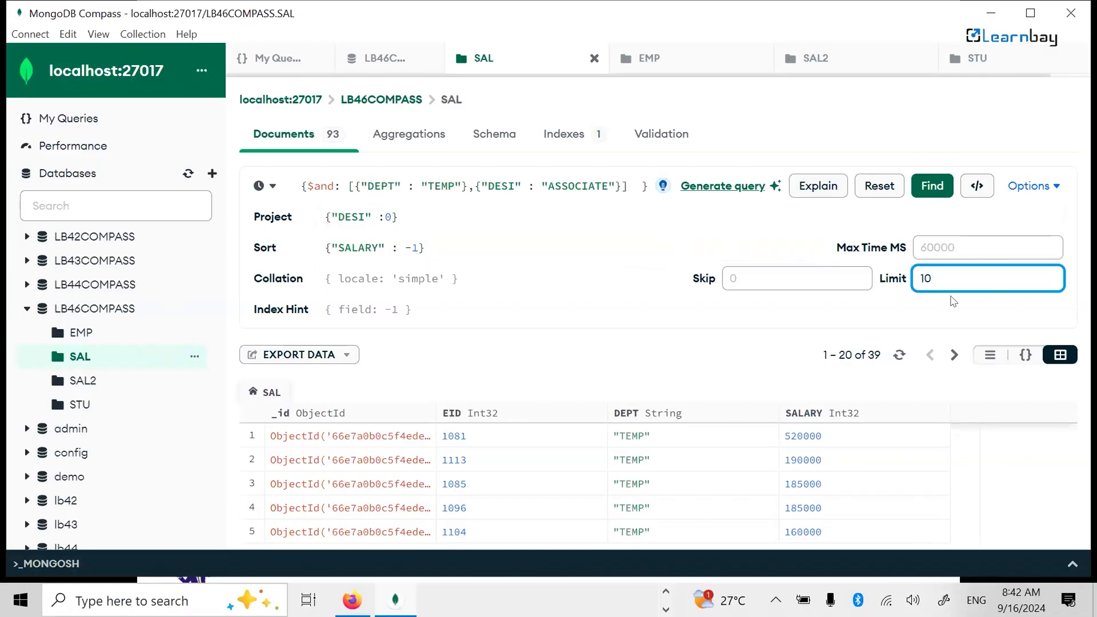
left_click(925, 190)
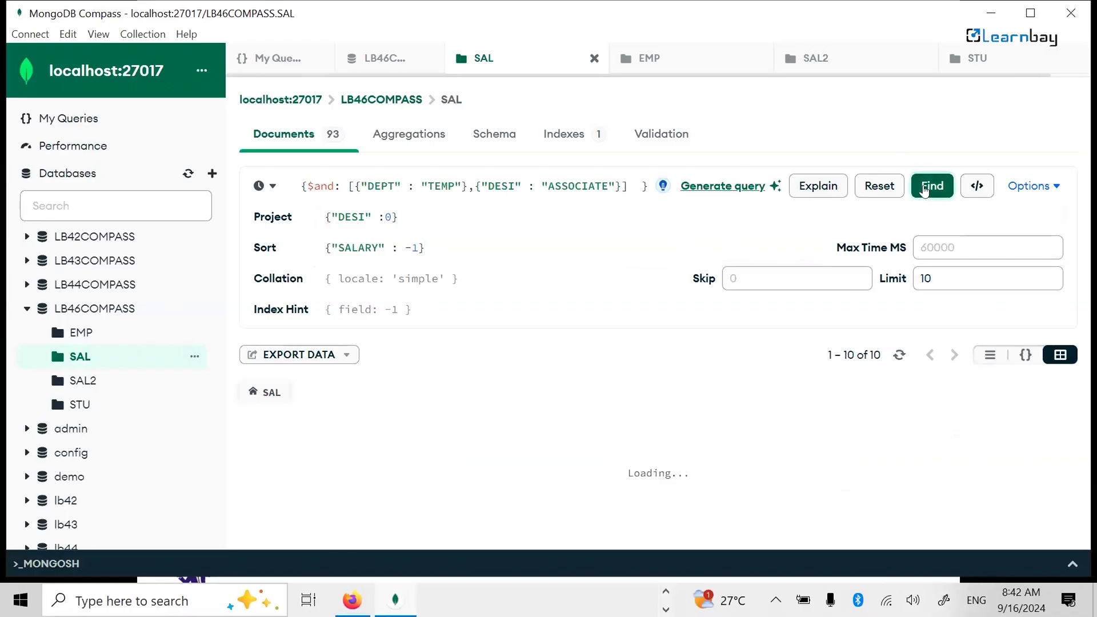
Change the query's result limit to 3 and run it again.
double_click(926, 278)
type("3")
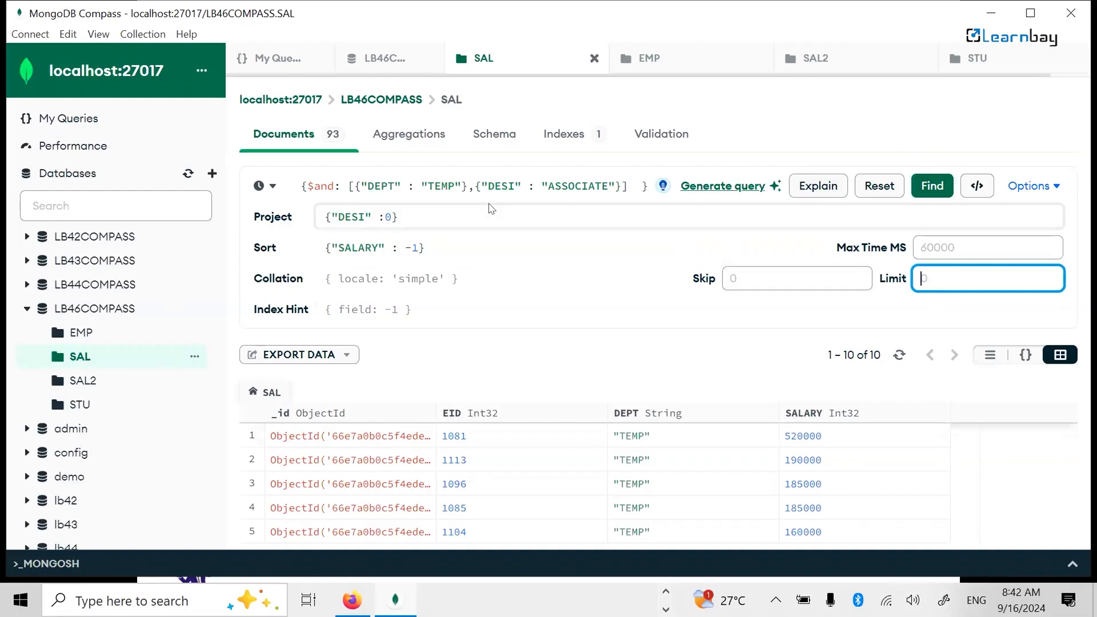
left_click(930, 193)
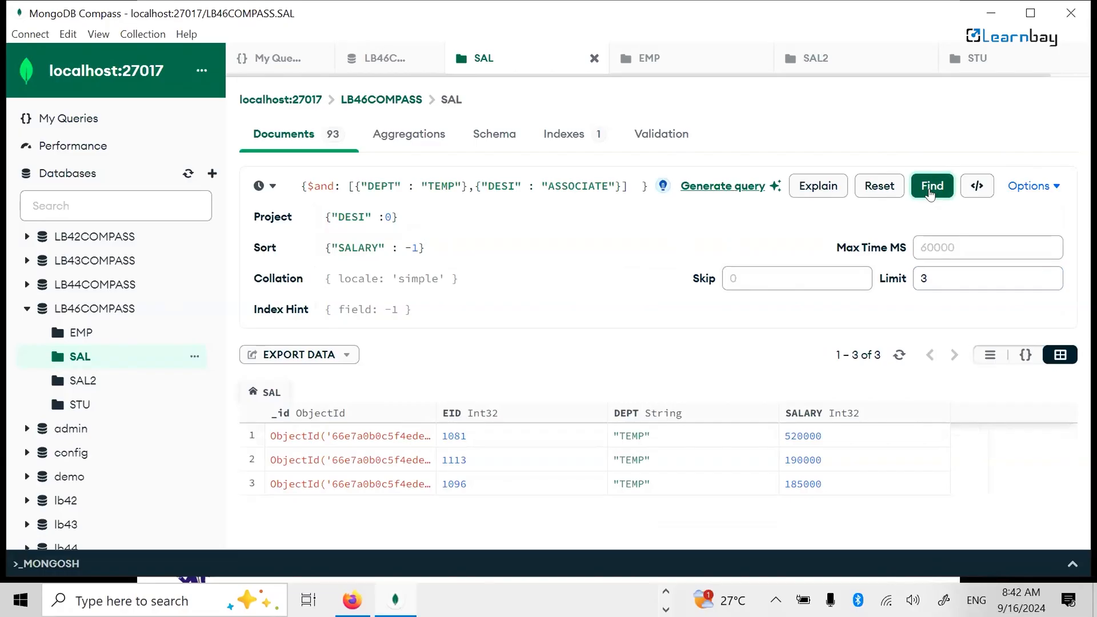
Set the query to skip the first 3 documents and run it, then reset the filter and all query options.
left_click(772, 273)
type("3")
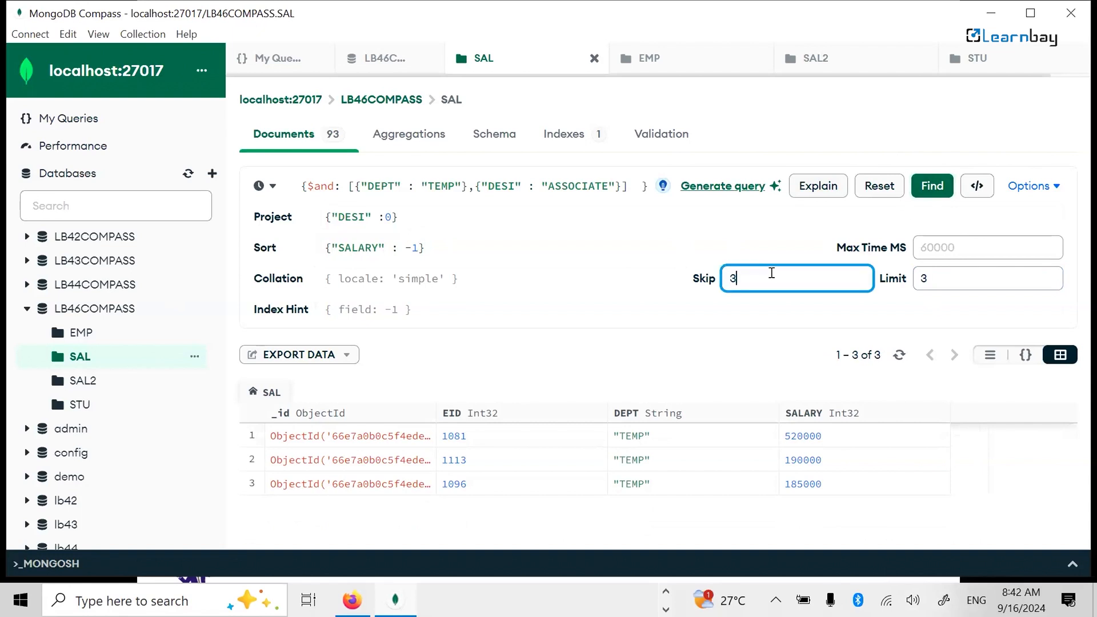
left_click(935, 187)
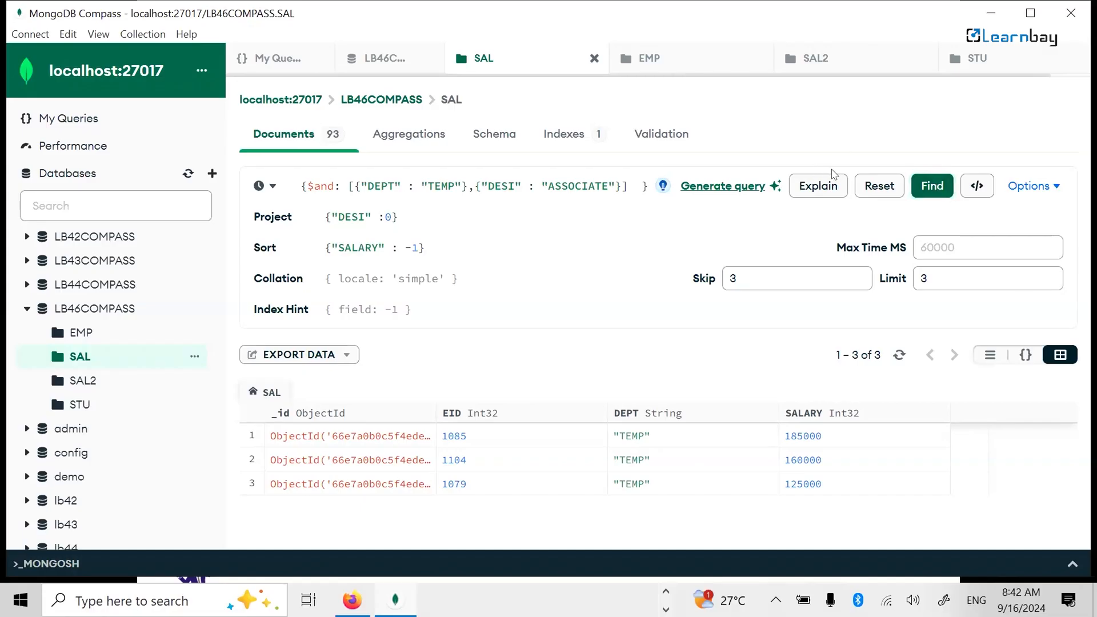
left_click(874, 188)
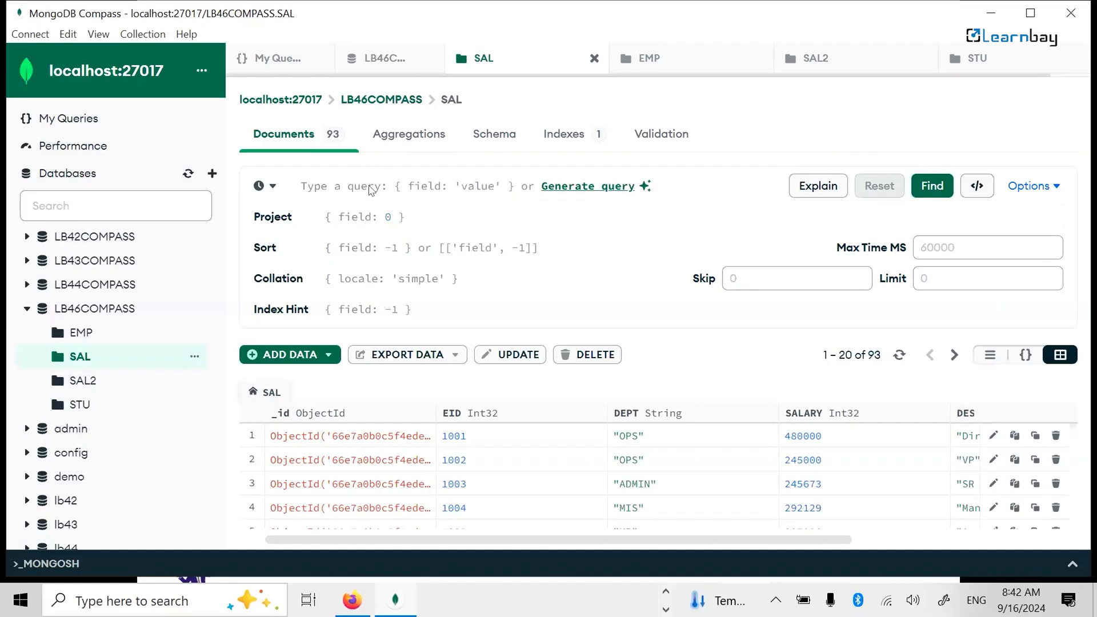
Hide the query options and change the DEPT value of the row 9 document in SAL to MIS.
left_click(1039, 188)
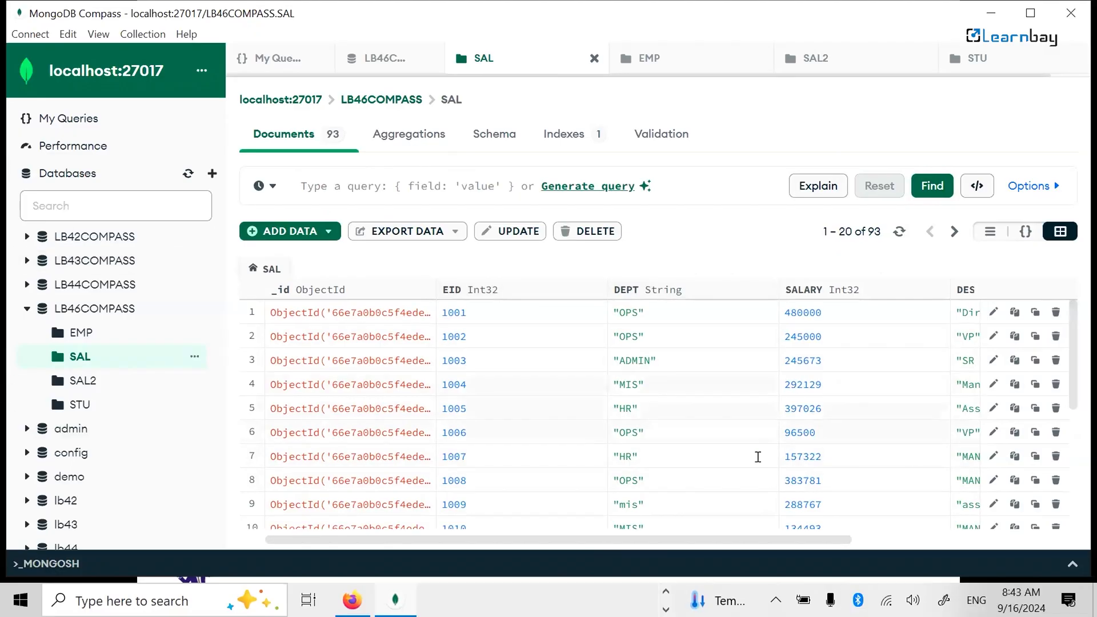
scroll(670, 511, "down", 3)
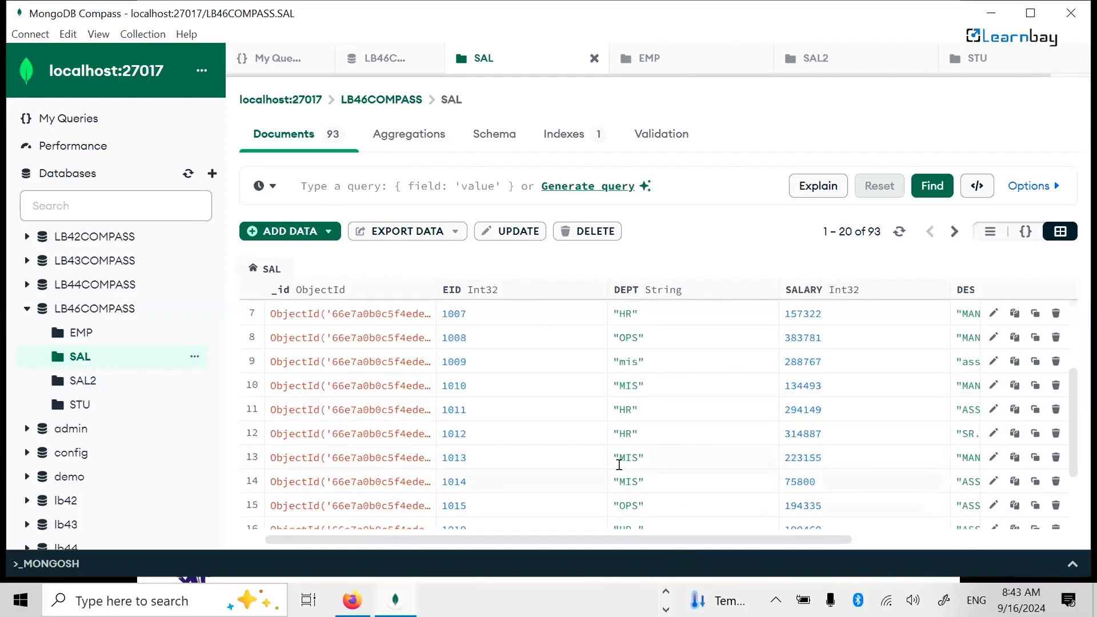
left_click_drag(412, 361, 867, 355)
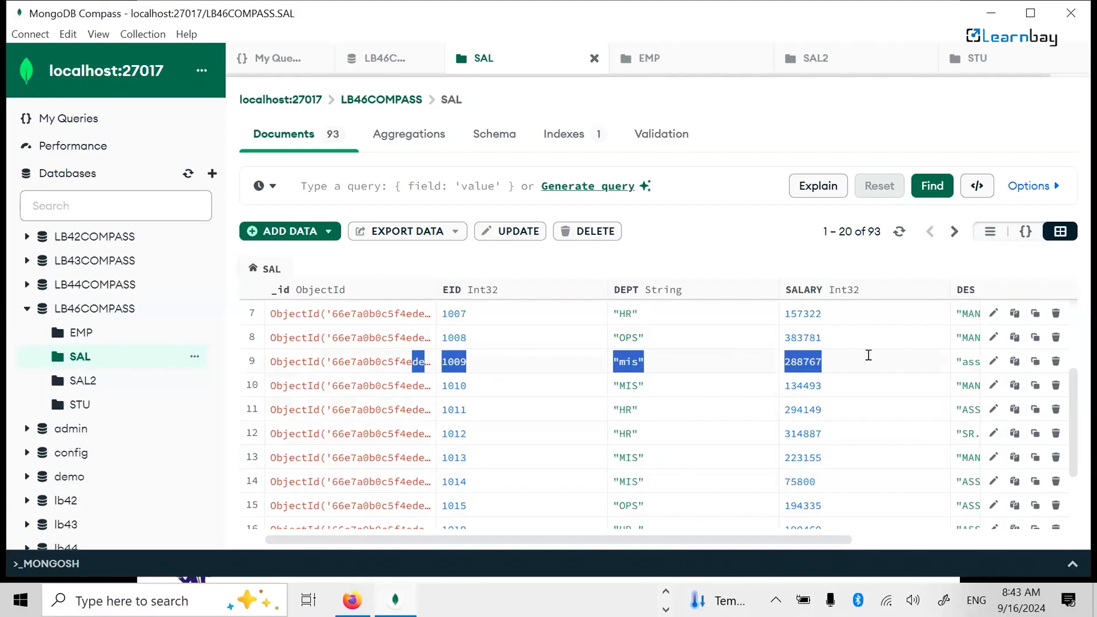
left_click(992, 363)
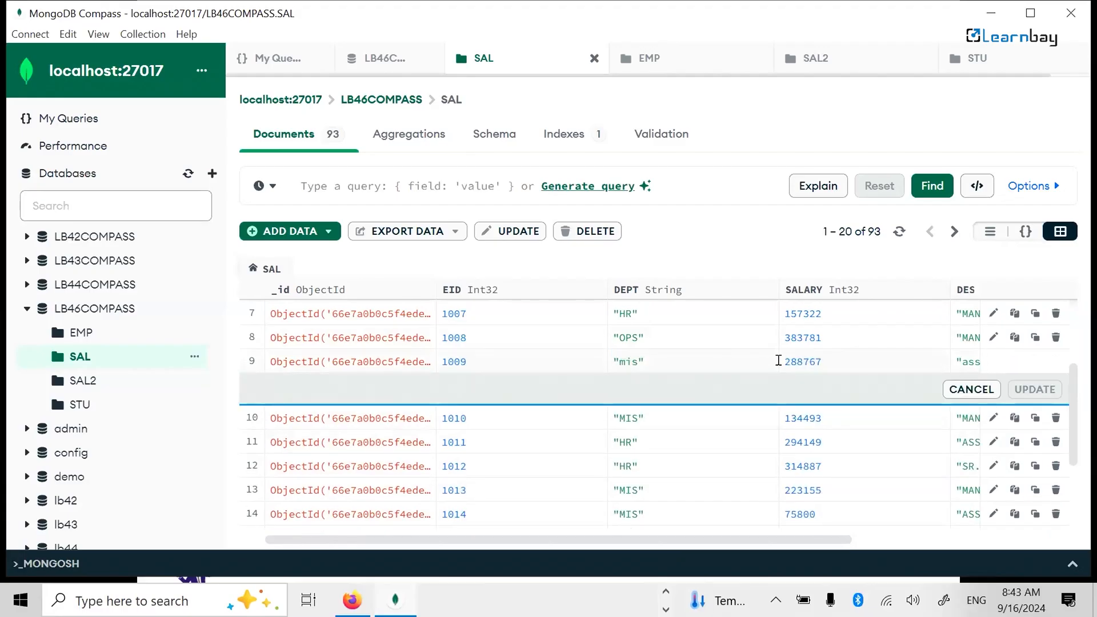
left_click(695, 359)
left_click_drag(696, 359, 239, 353)
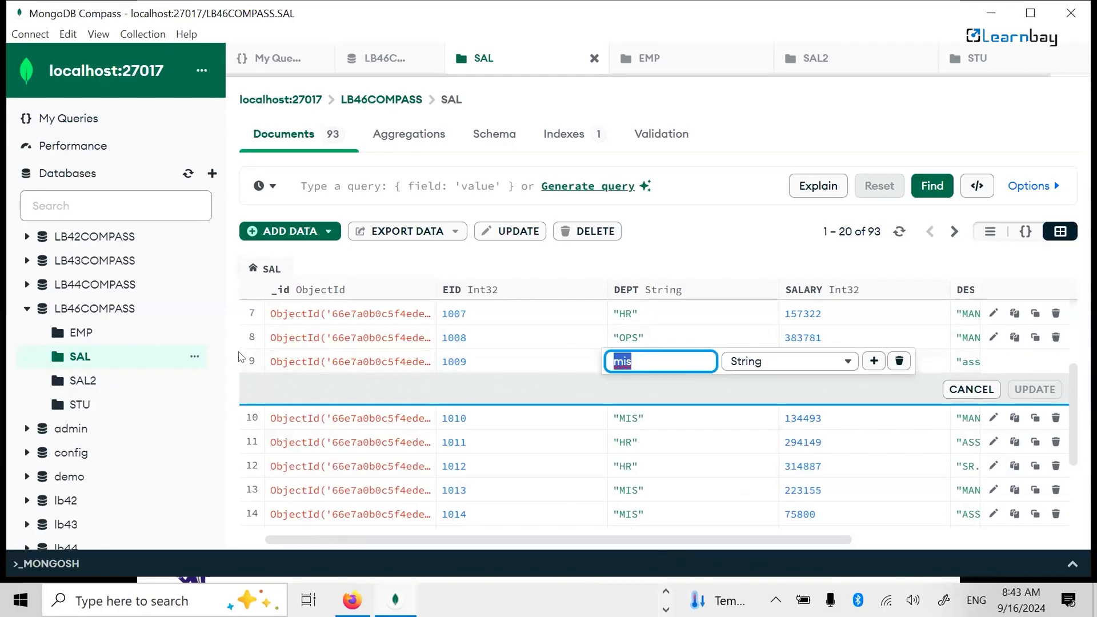
type("MIN")
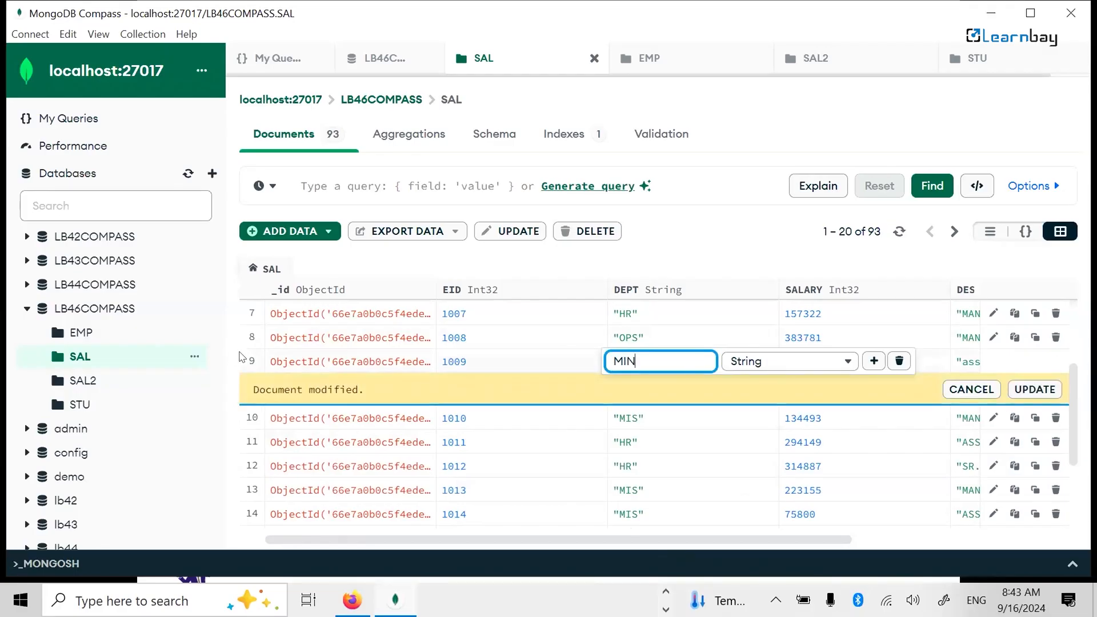
key("BackSpace")
type("S")
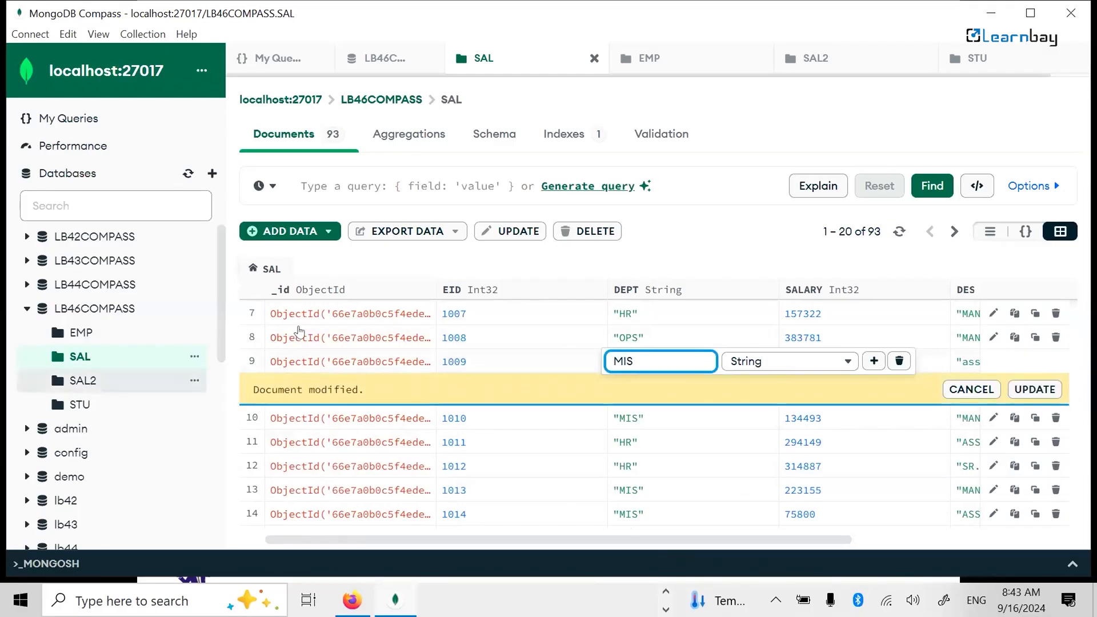
Set the row 9 document's SALARY to 200000 and save the document's changes.
key("Tab")
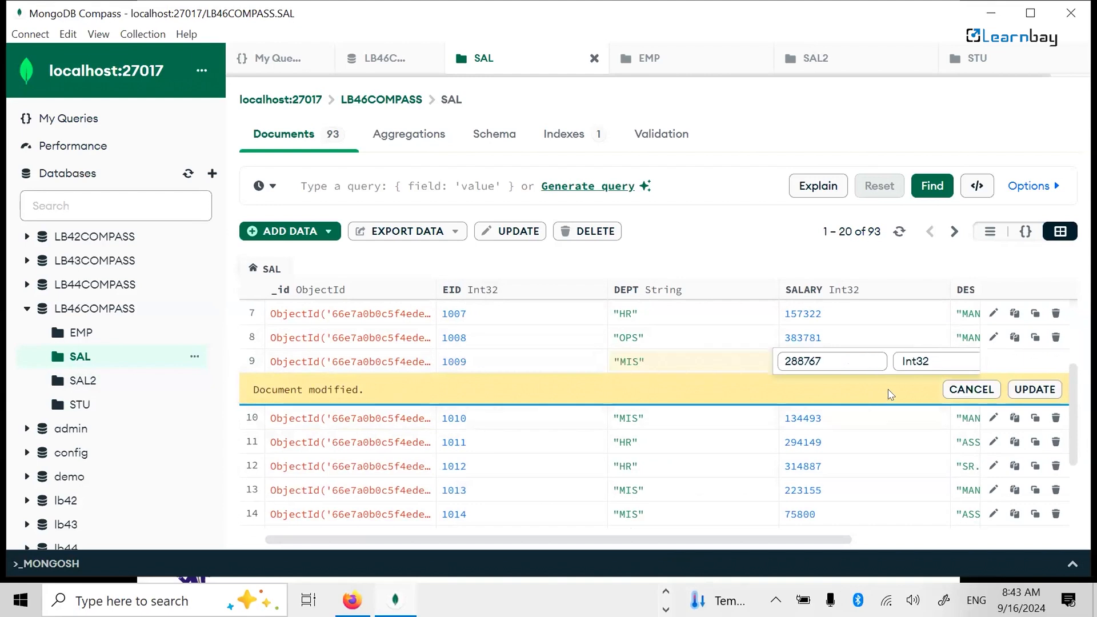
key("ctrl+a")
type("200000")
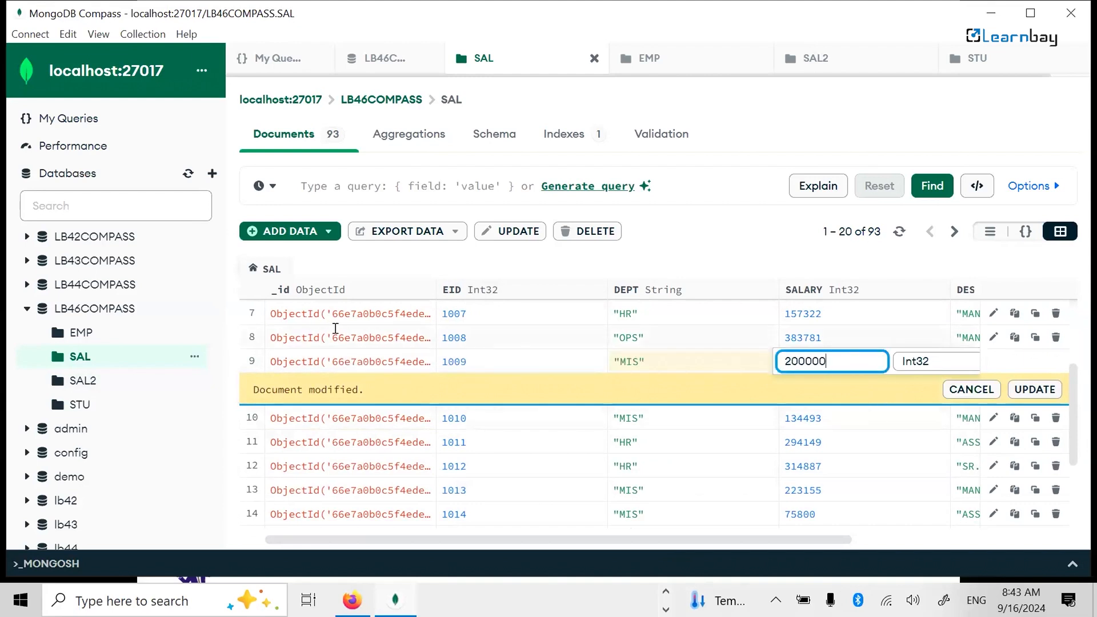
left_click(1034, 389)
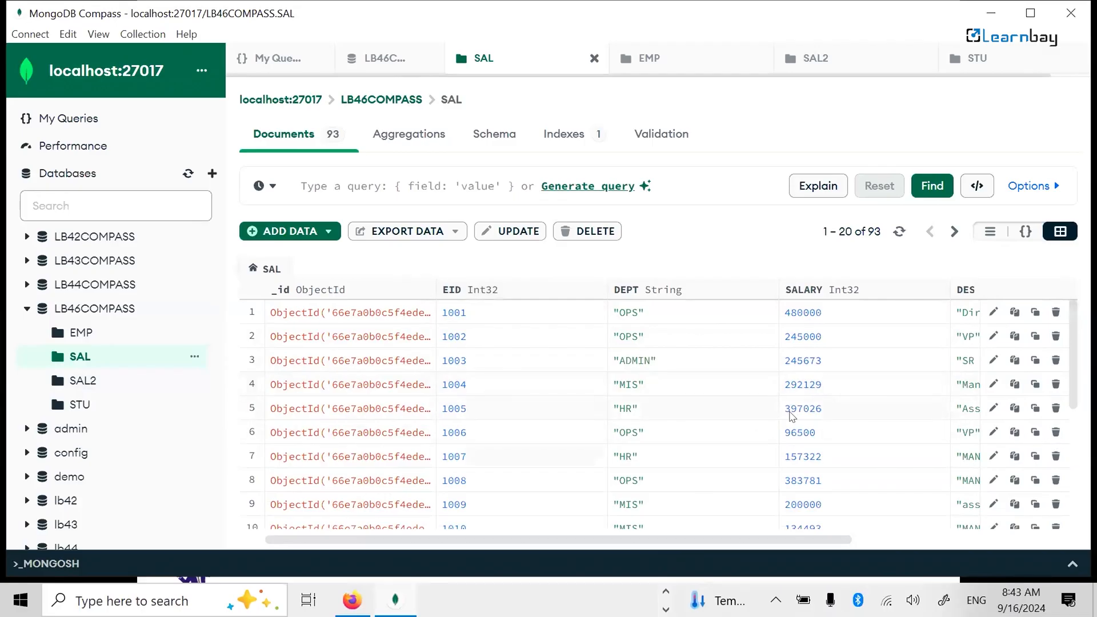
Open the row 5 document for editing and set its SALARY to 200000.
left_click(994, 409)
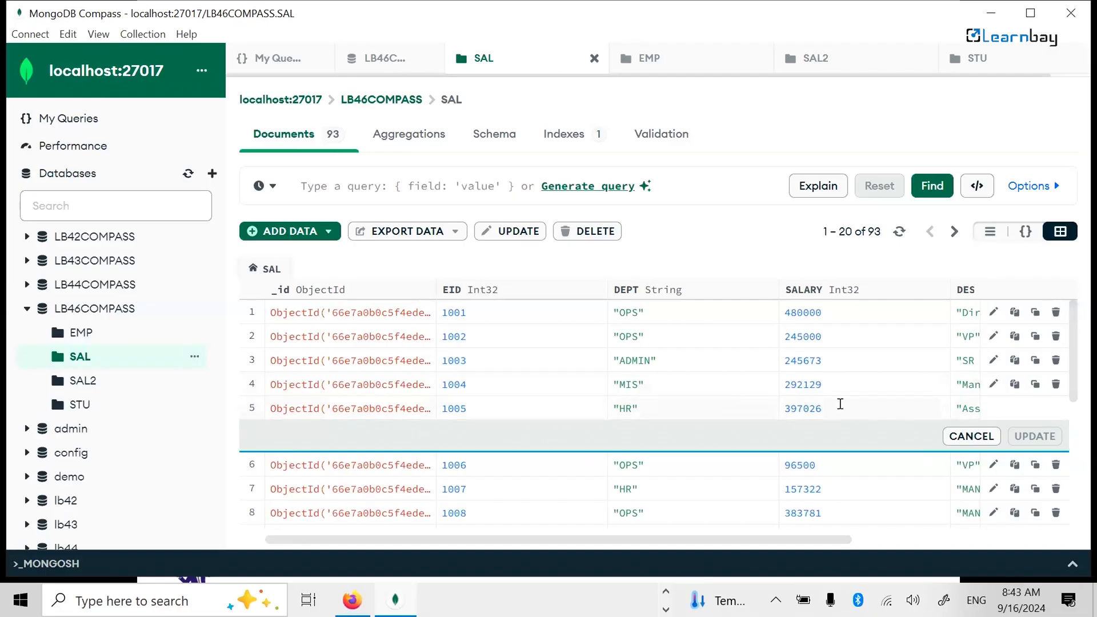
left_click_drag(839, 404, 317, 323)
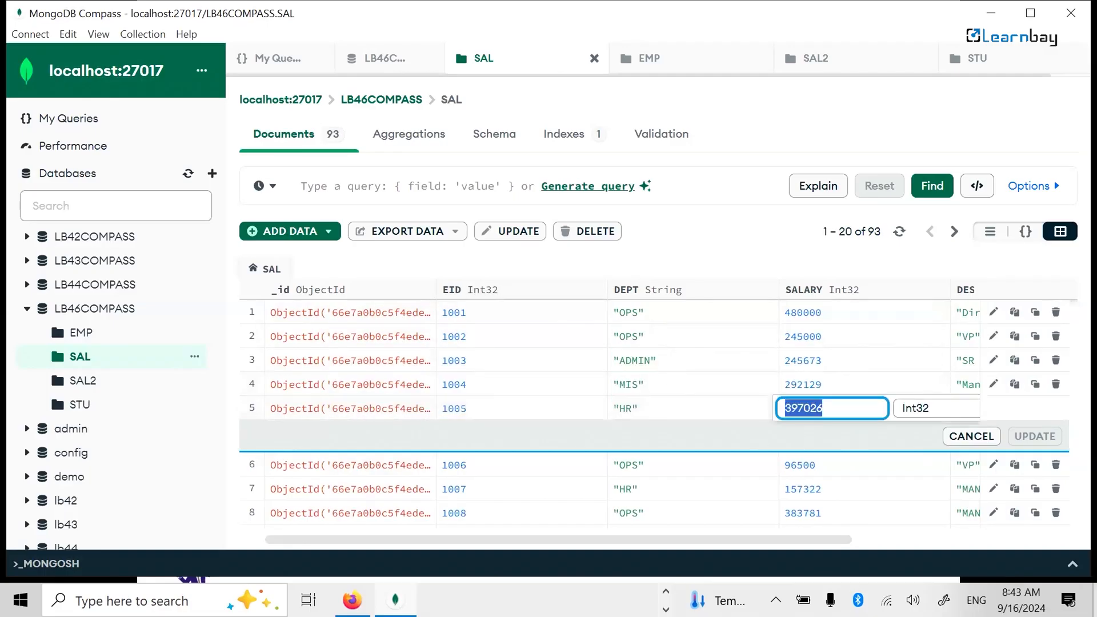
type("200000")
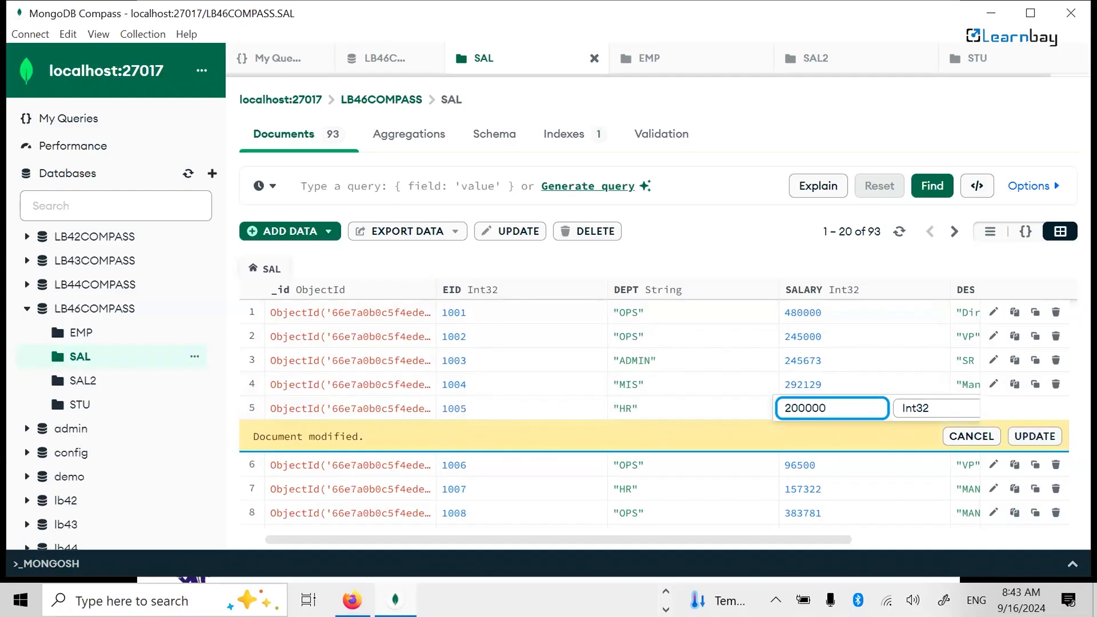
Change the row 5 document's DESI value to SR ASSOCIATE and save the updated document.
key("Tab")
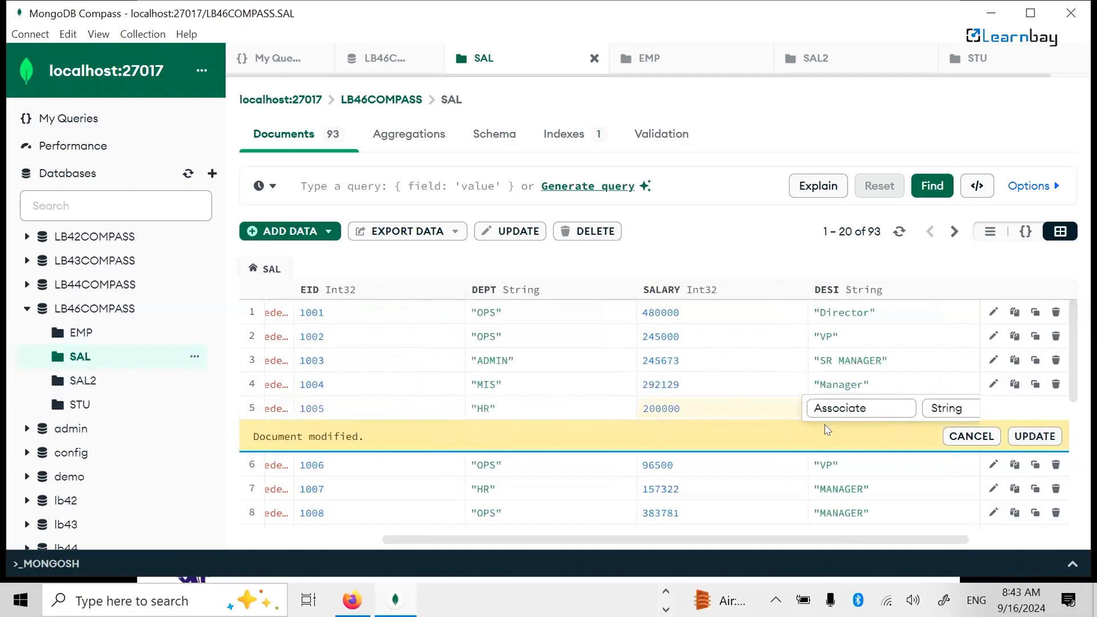
left_click(881, 399)
left_click_drag(884, 407, 466, 381)
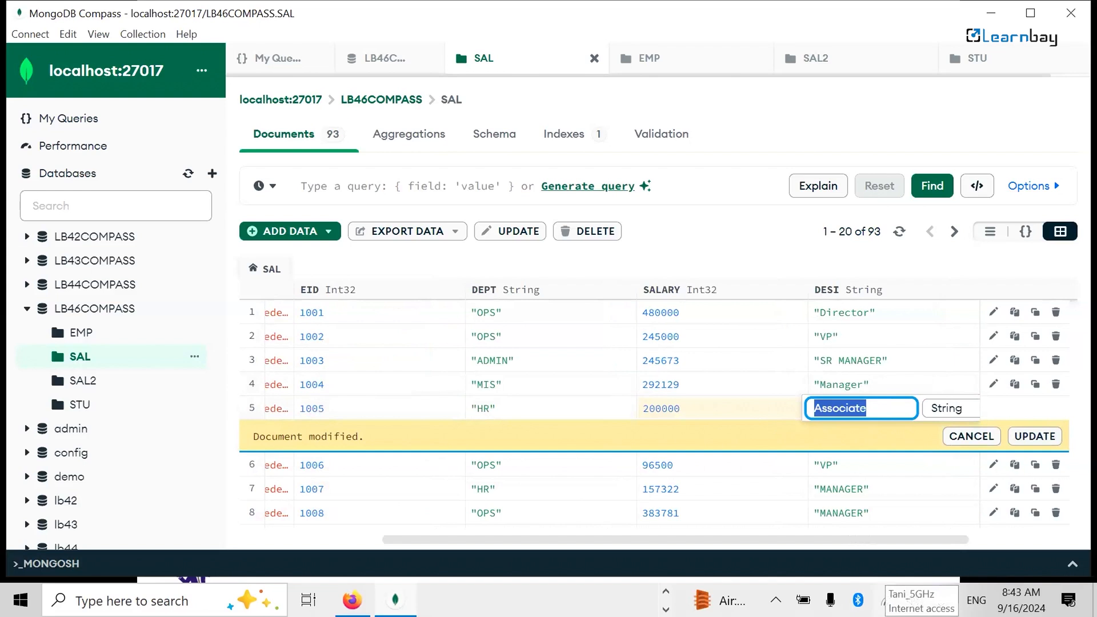
type("SR ASSOCIATE")
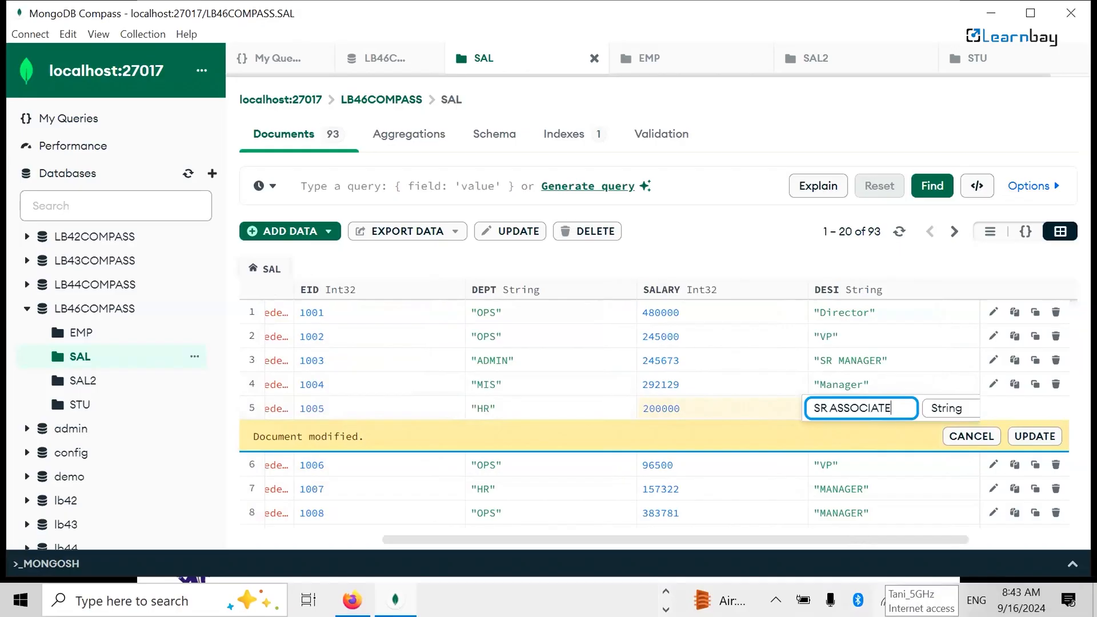
left_click(1019, 437)
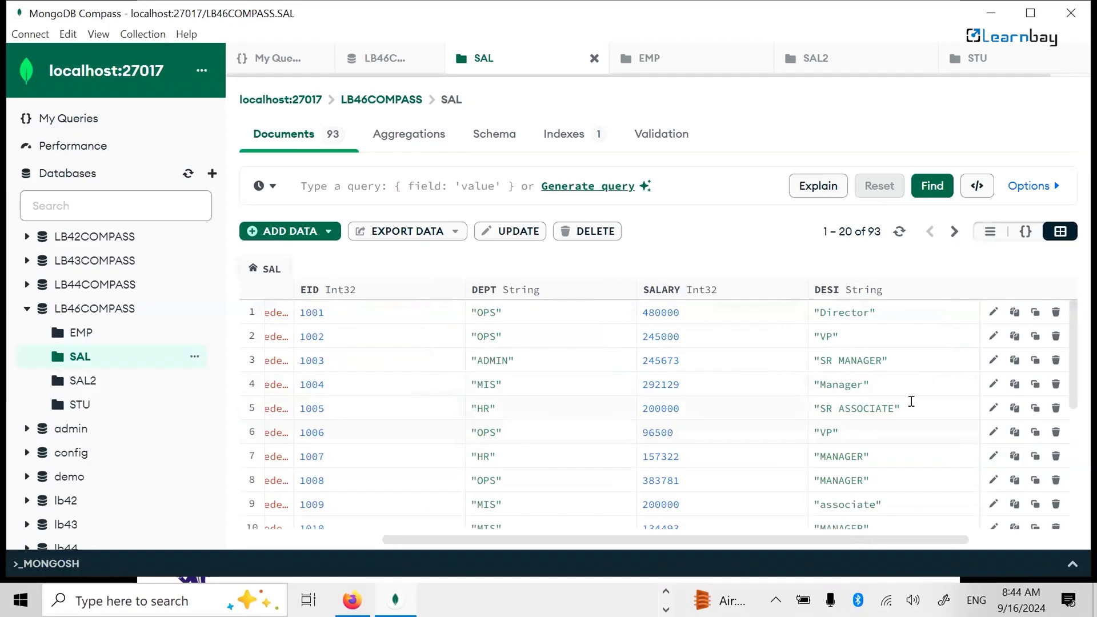
Open the row 4 document for editing and change its DESI value to SR MANAGER.
left_click(993, 384)
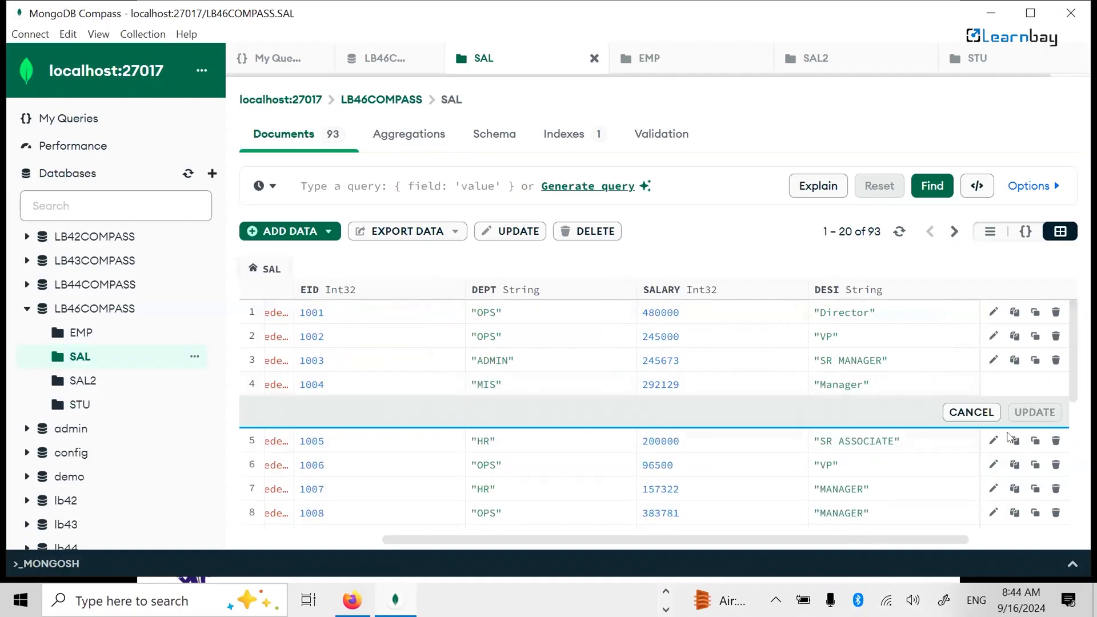
left_click(861, 385)
left_click_drag(866, 383, 134, 309)
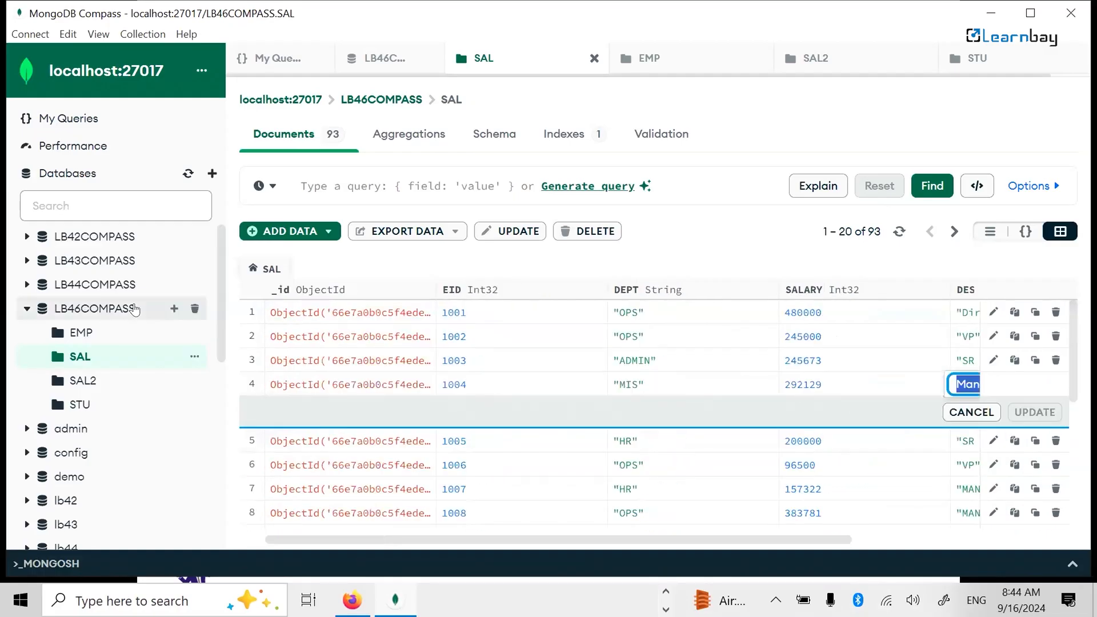
type("SR")
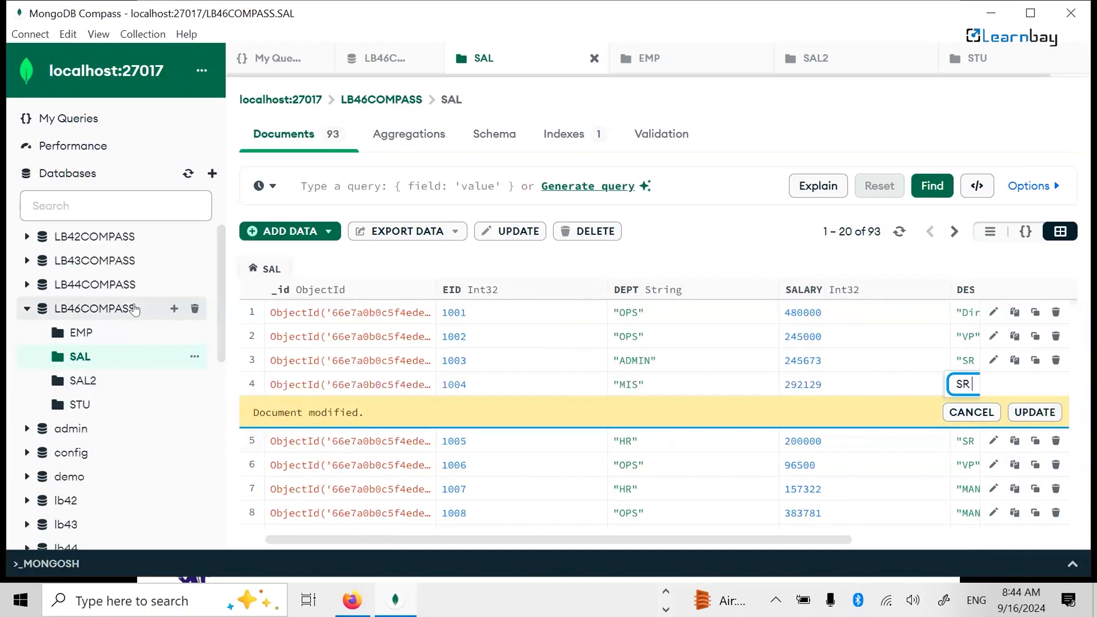
type(" MANAGER")
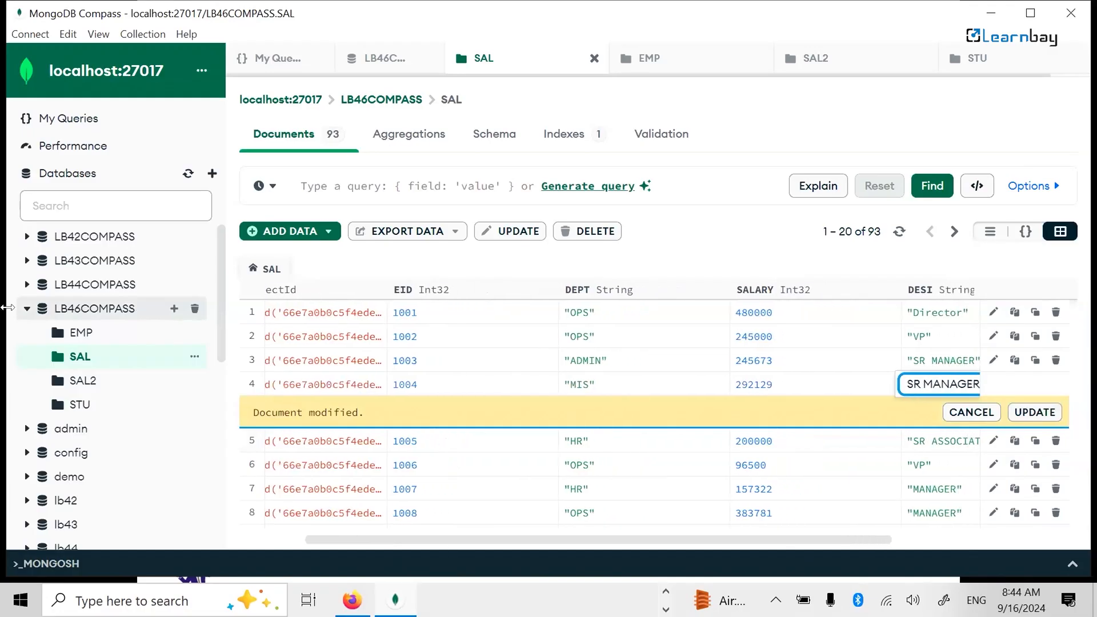
left_click(826, 387)
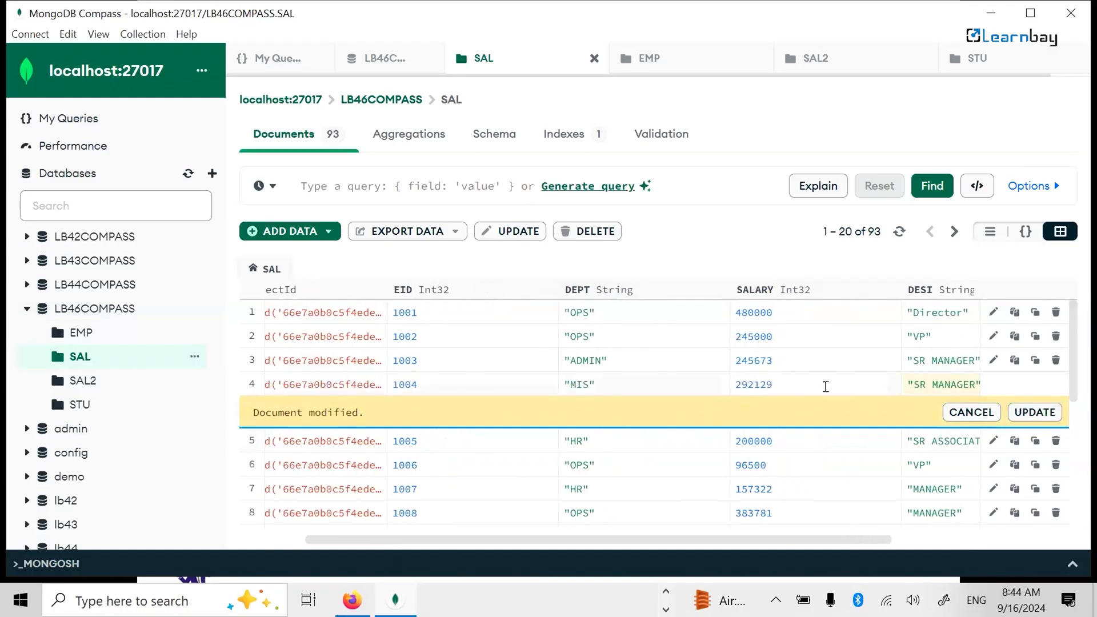
Set the row 4 document's SALARY to 300000 and save the updated document.
left_click(796, 385)
double_click(796, 384)
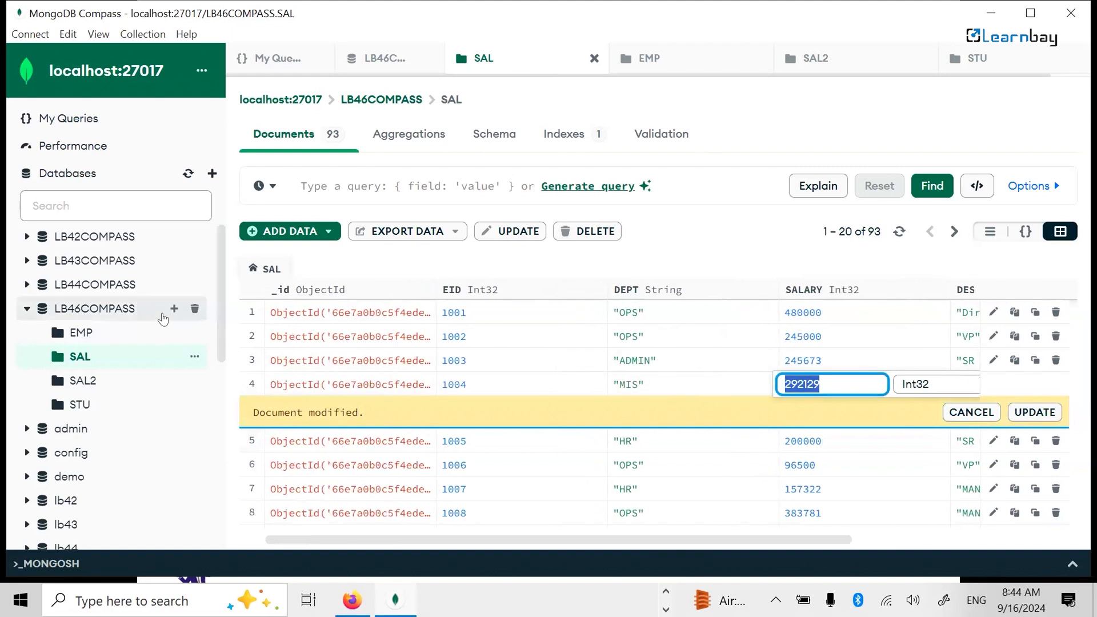
type("23")
key("BackSpace")
key("BackSpace")
type("3")
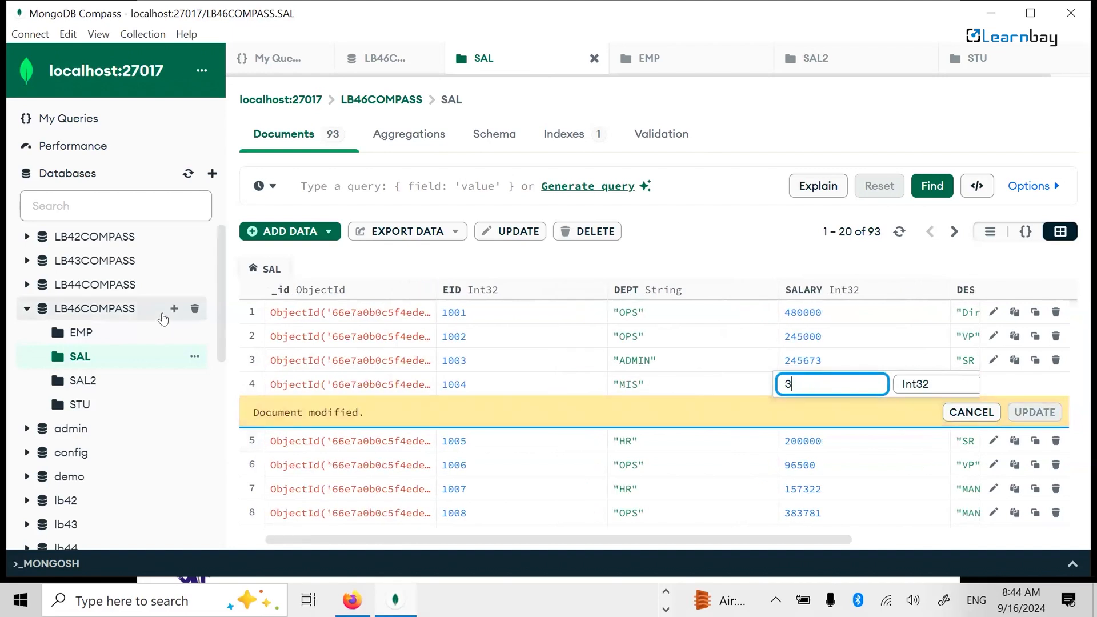
type("00000")
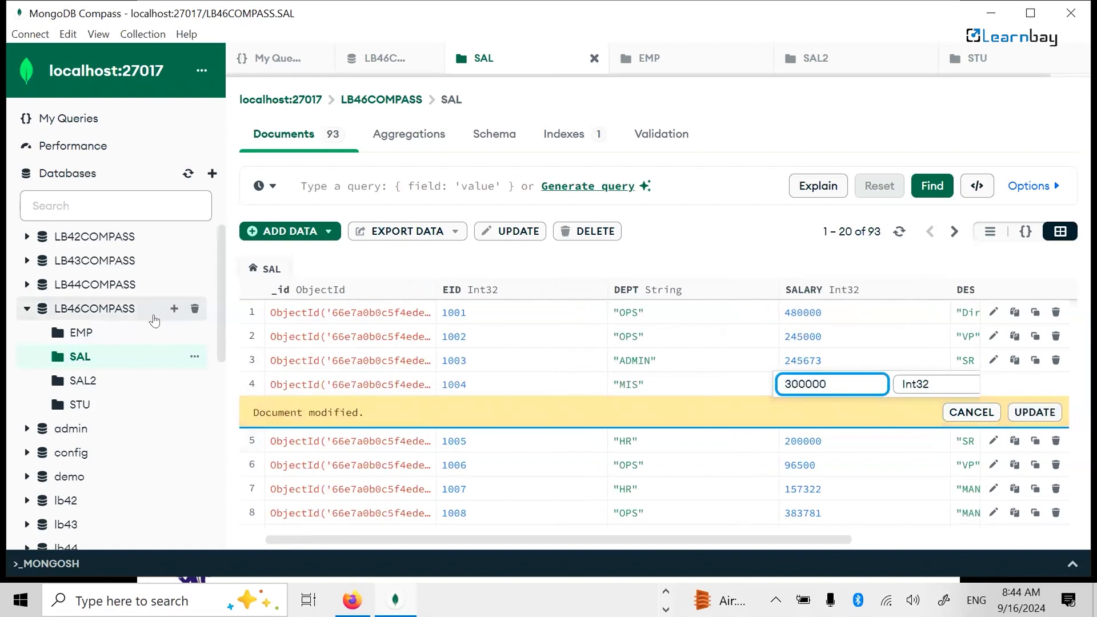
left_click(1034, 412)
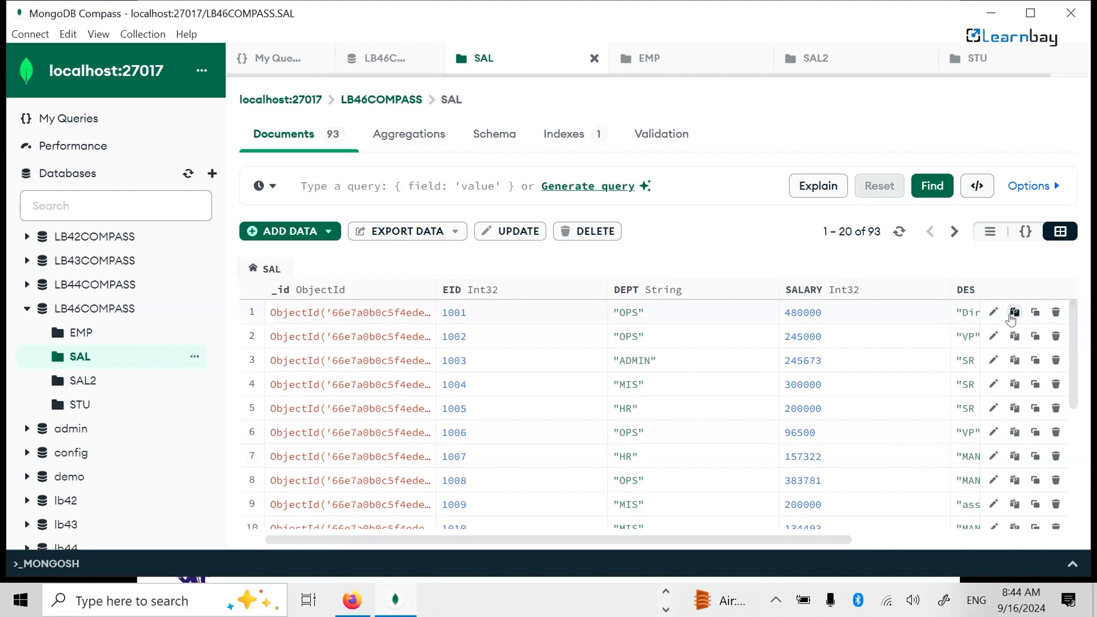
Copy the first SAL document, paste its JSON into a new Notepad file, and return to Compass.
key("super")
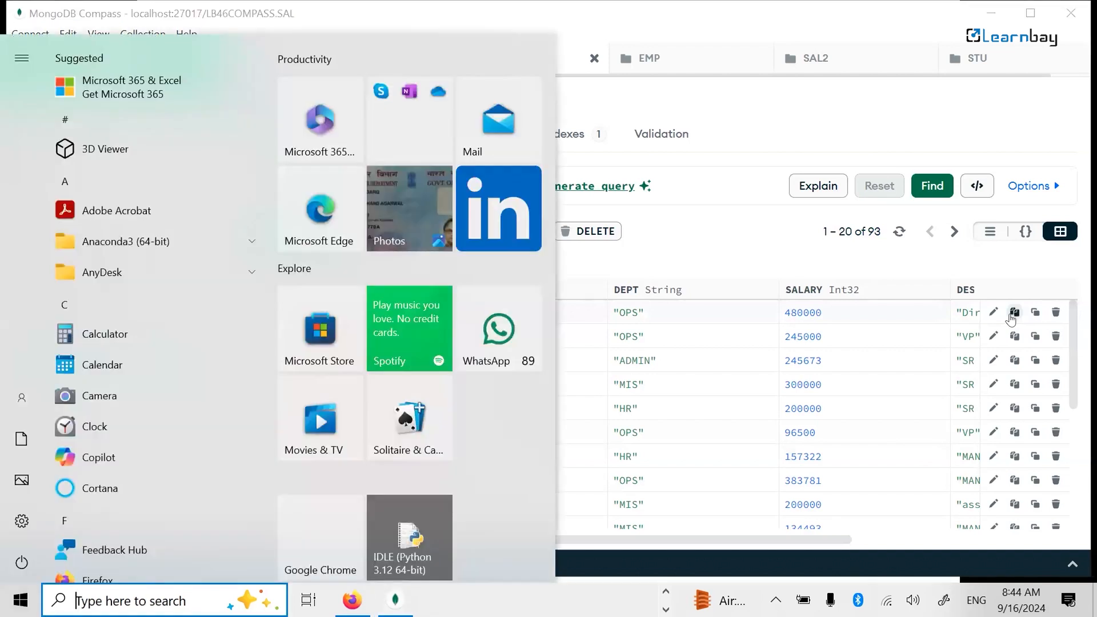
type("NOT")
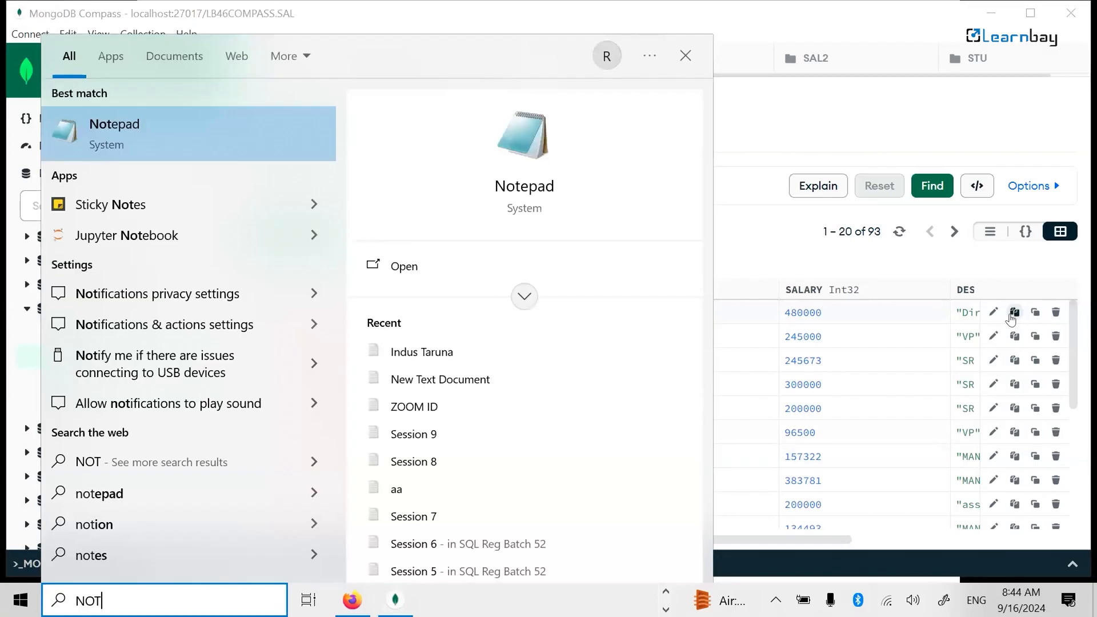
key("Escape")
type("{   \"_id\": {     \"$oid\": \"66e7a0b0c5f4ede164dcbb0f\"   },   \"EID\": 1001,   \"DEPT\": \"OPS\",   \"DESI\": \"Director\",   \"SALARY\": 480000 }")
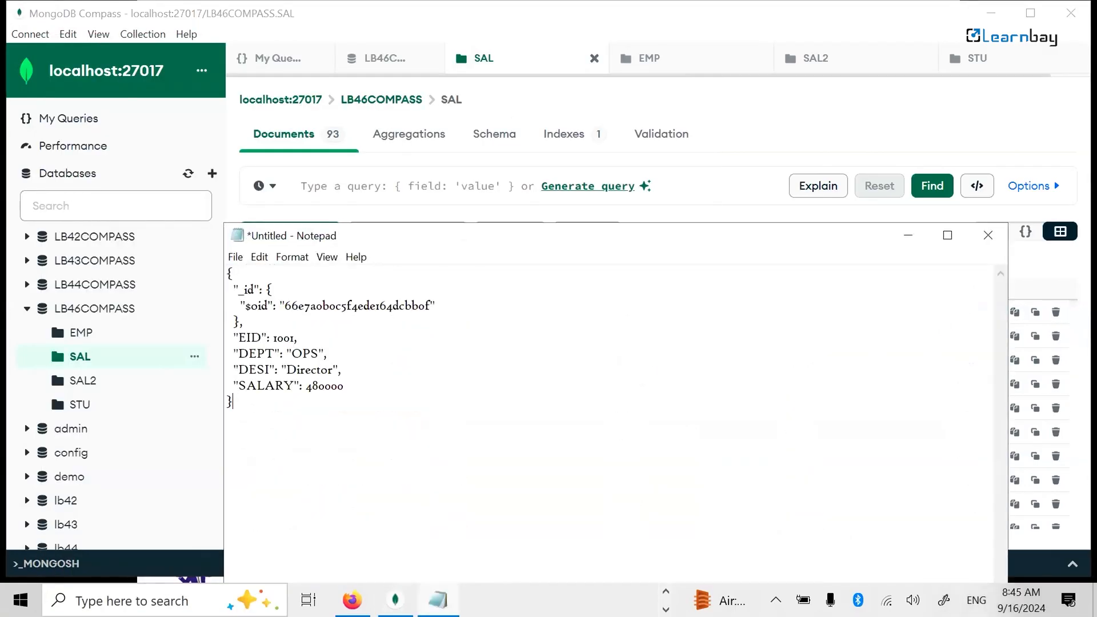
left_click(908, 234)
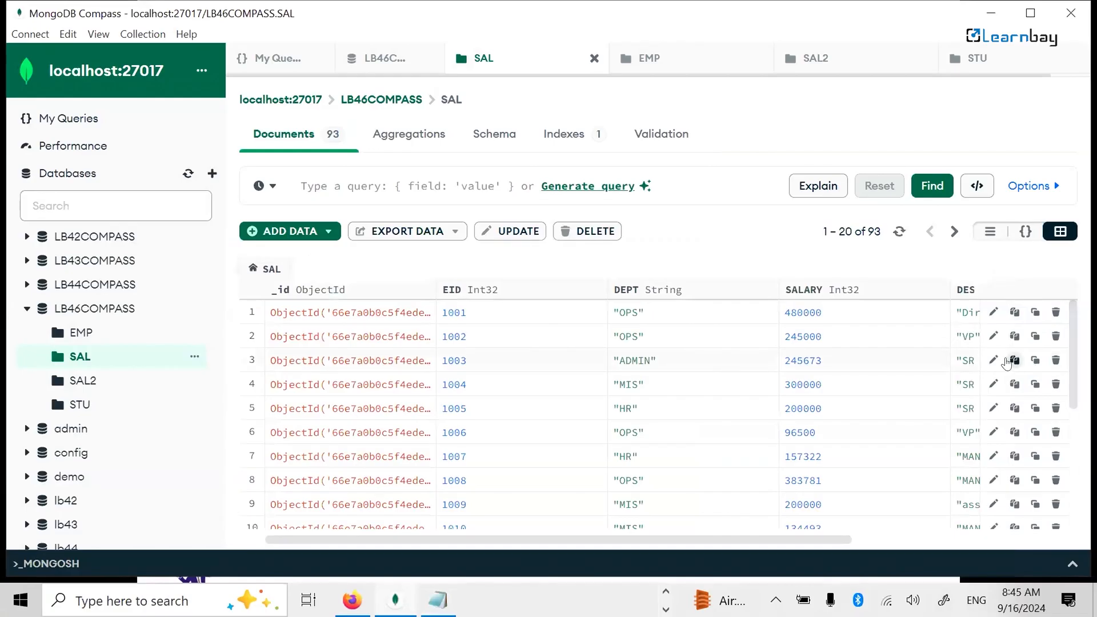
Copy the row 3 ADMIN document, paste its JSON below the first one in Notepad, and return to Compass.
key("alt+Tab")
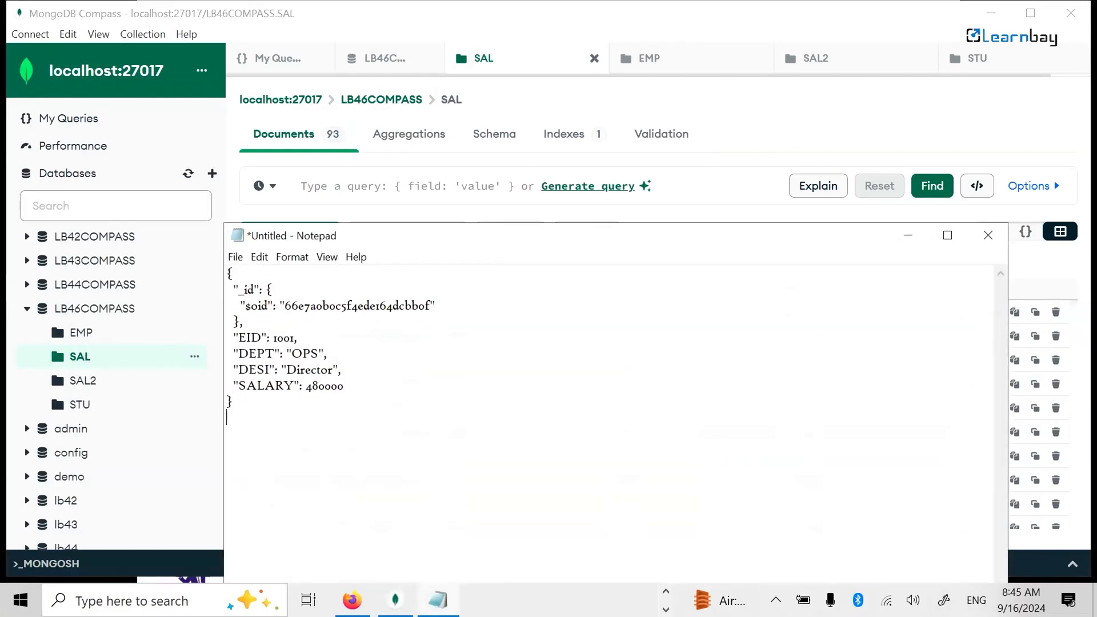
type("{   \"_id\": {     \"$oid\": \"66e7a0b0c5f4ede164dcbb11\"   },   \"EID\": 1003,   \"DEPT\": \"ADMIN\",   \"DESI\": \"SR MANAGER\",   \"SALARY\": 245673 }")
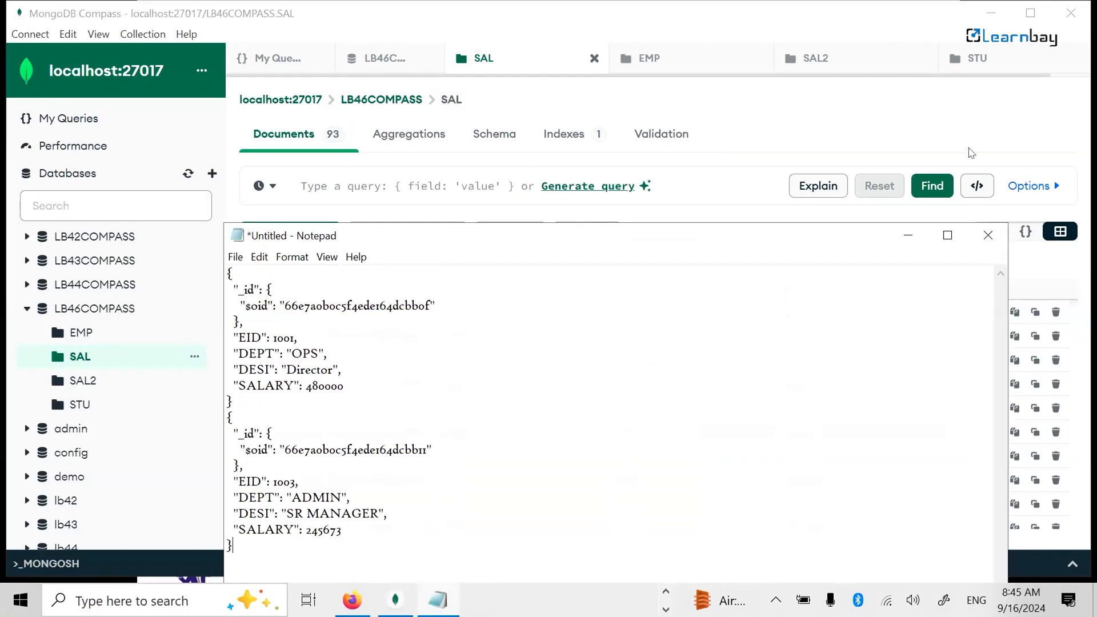
left_click(908, 235)
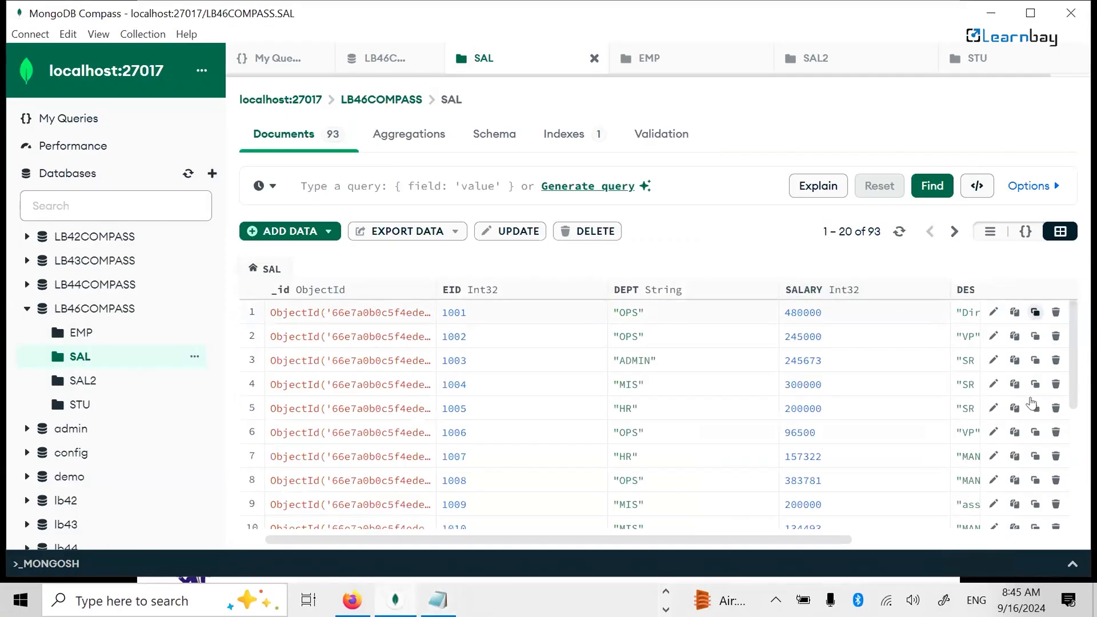
Clone the first SAL document, changing the copy's EID to 2001 and its DESI to ASSOCIATE.
left_click(1034, 313)
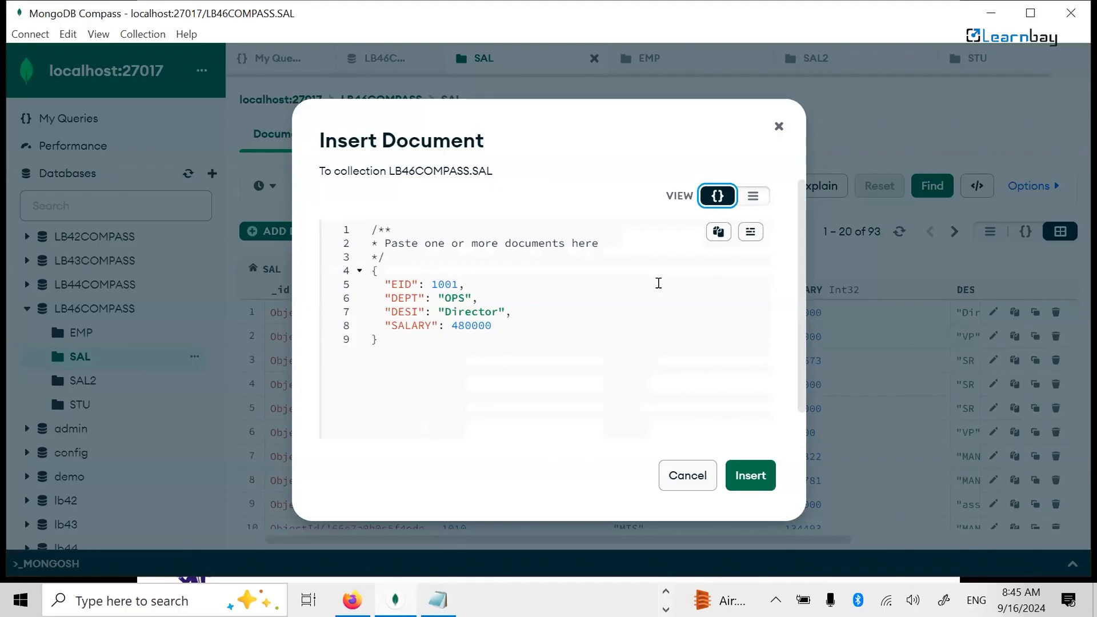
left_click(436, 284)
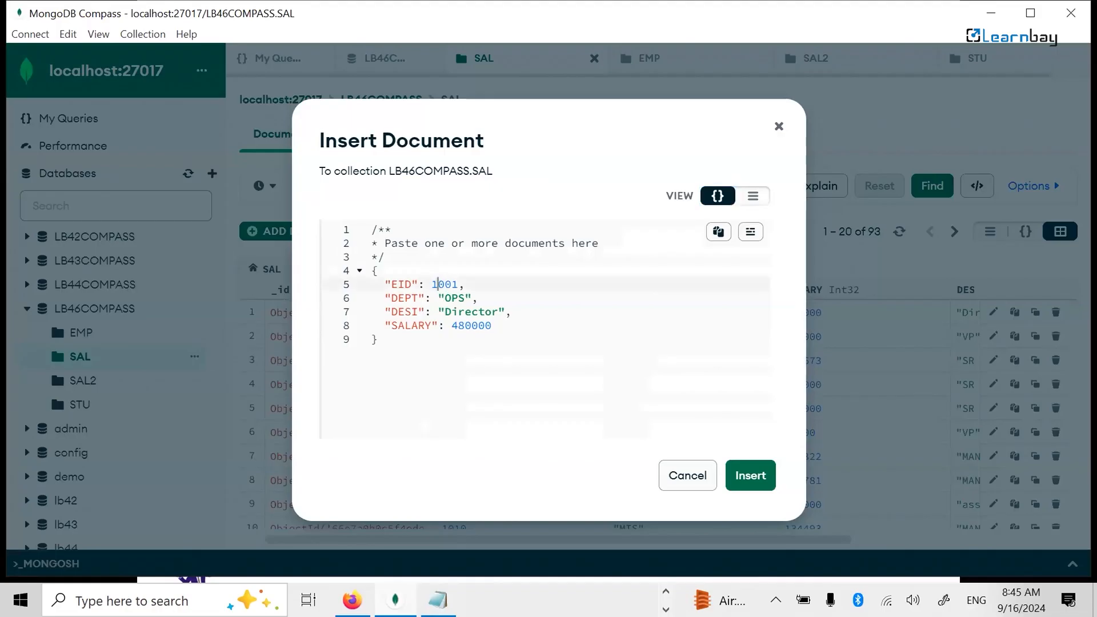
key("Down")
key("Down")
key("ctrl+shift+Right")
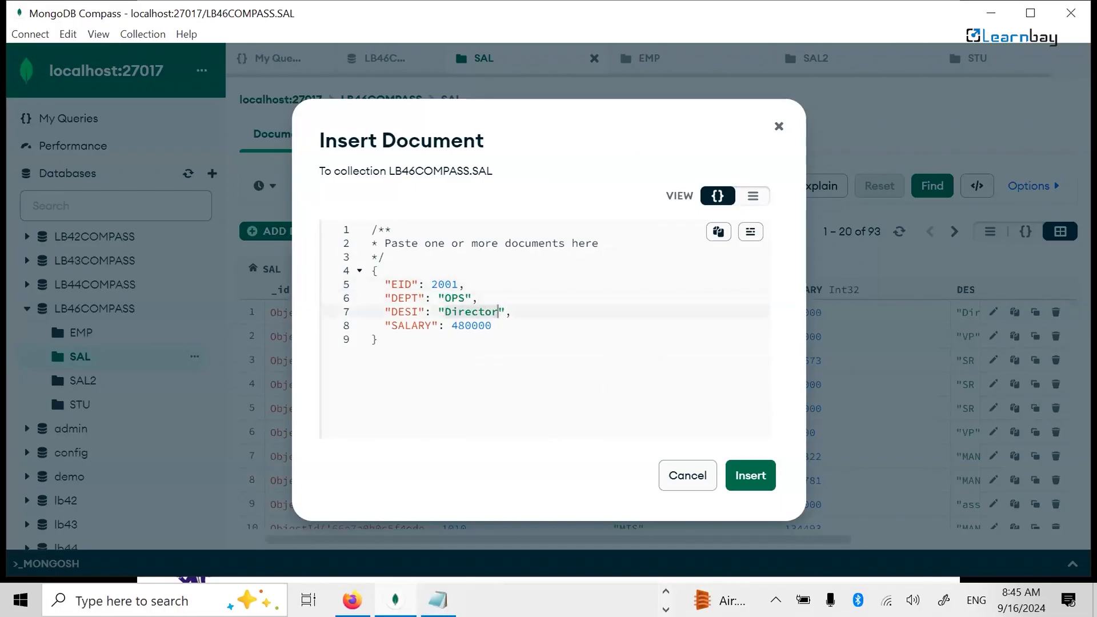
key("BackSpace")
type("AS")
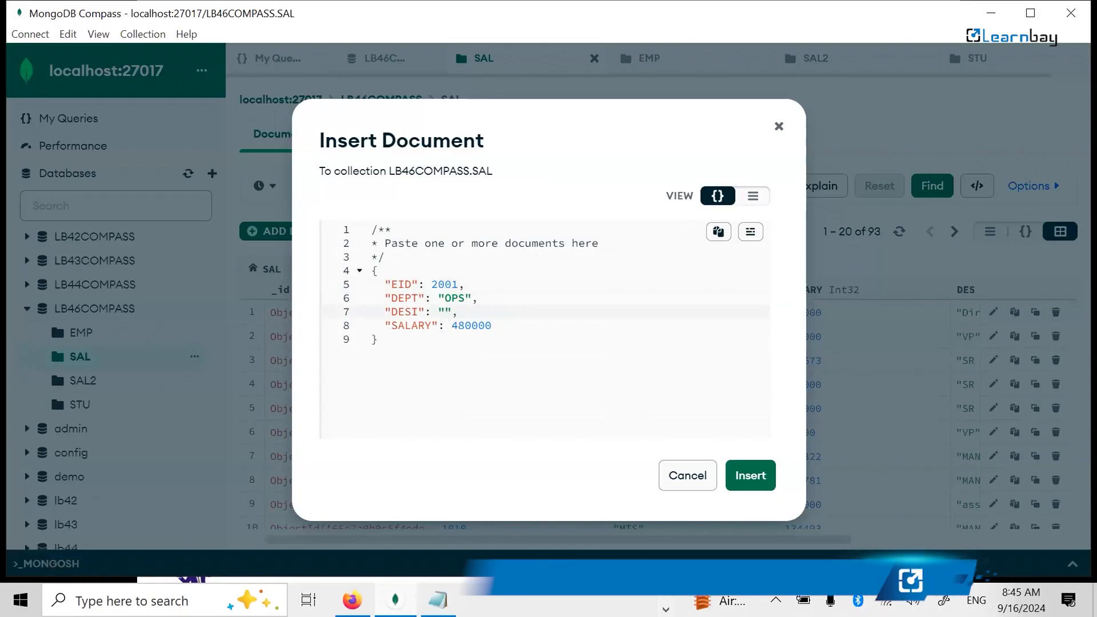
type("SO")
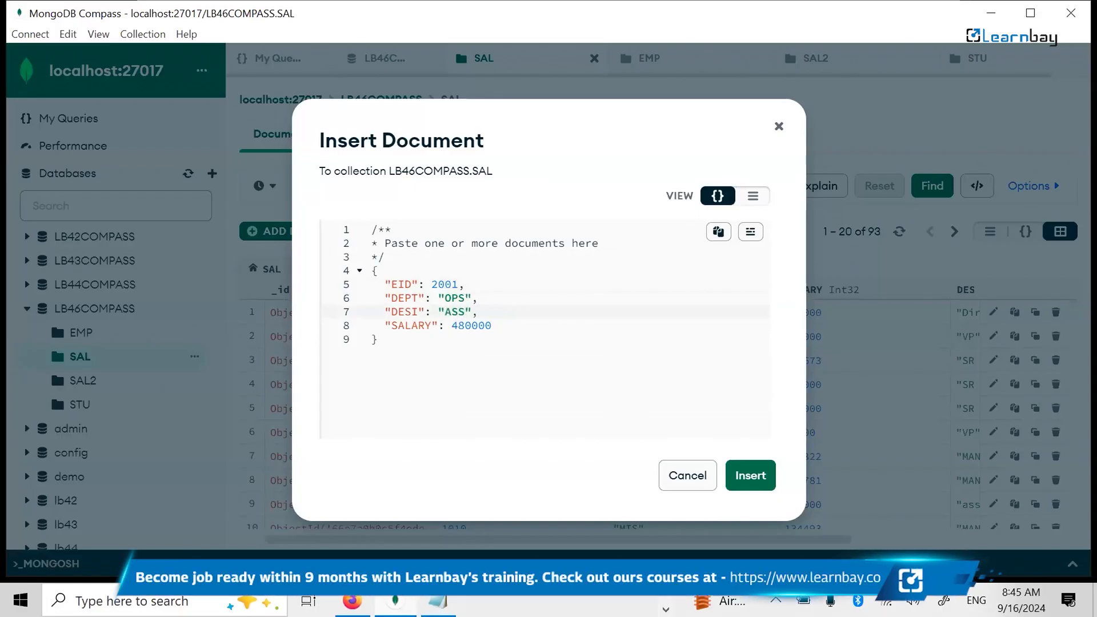
type("CIATE")
Set the cloned document's SALARY to 80000 and insert it into the SAL collection.
left_click(491, 326)
key("BackSpace")
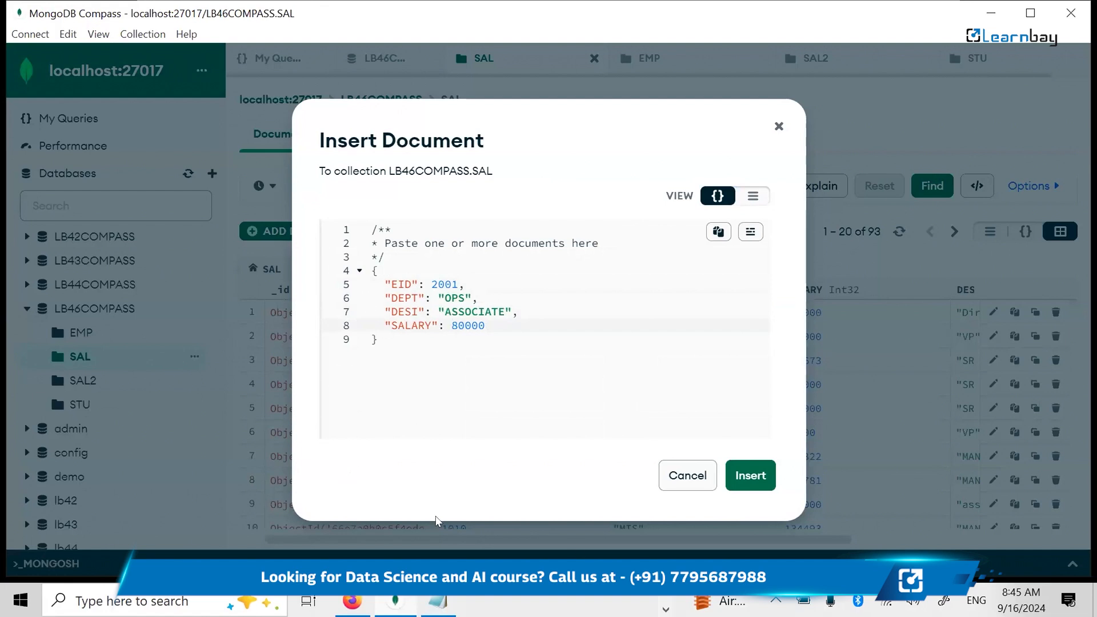
left_click(746, 479)
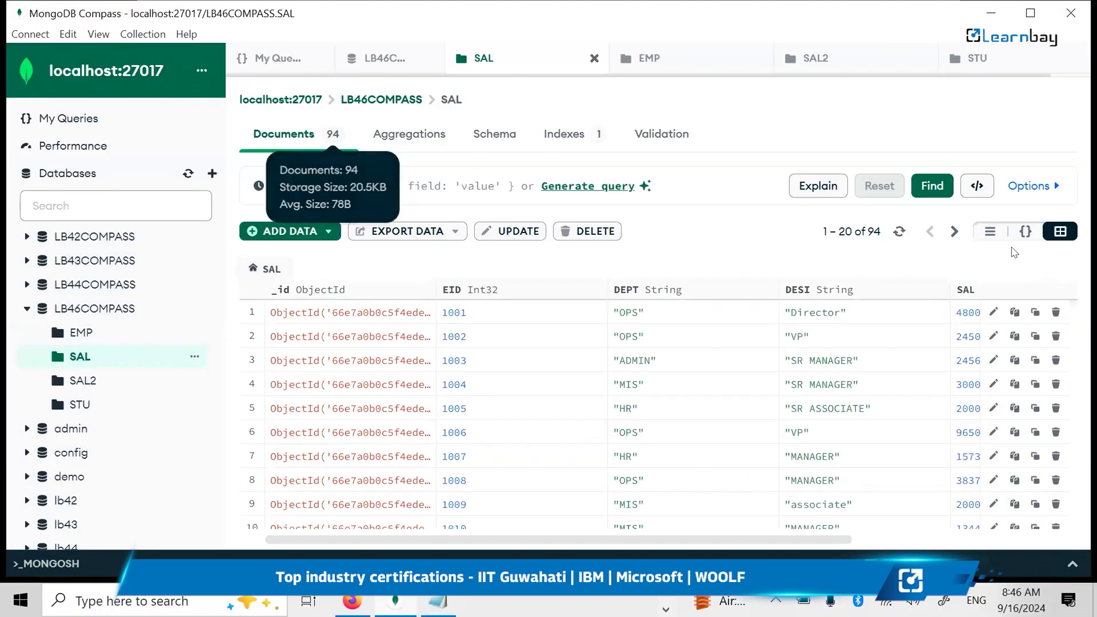
Find the document with EID 2001 on the last page of SAL results and delete it.
left_click(953, 231)
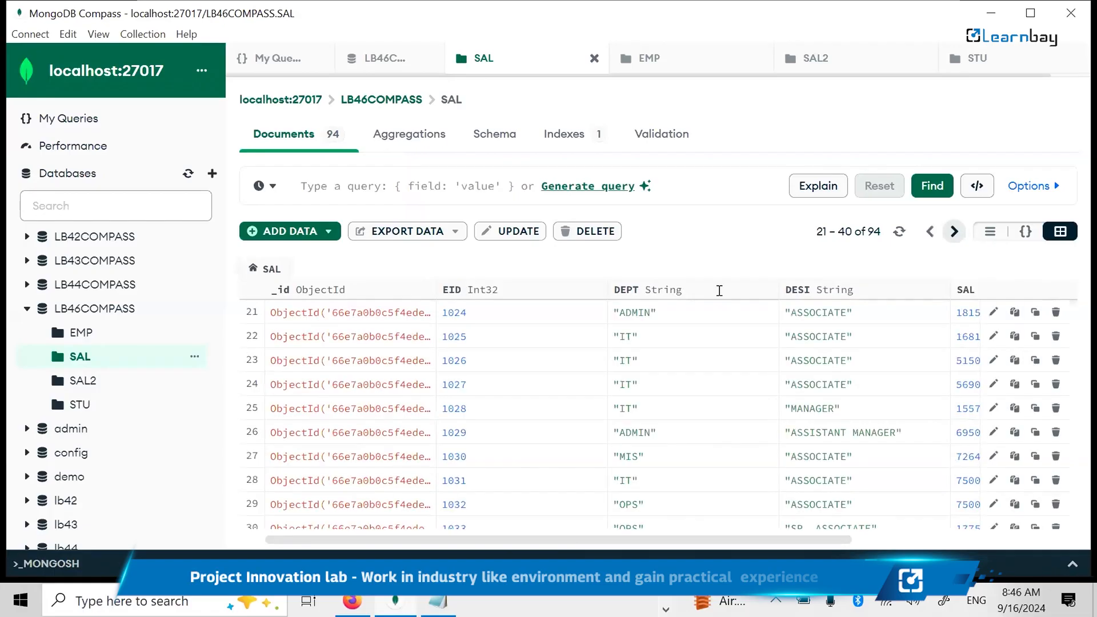
scroll(606, 459, "down", 5)
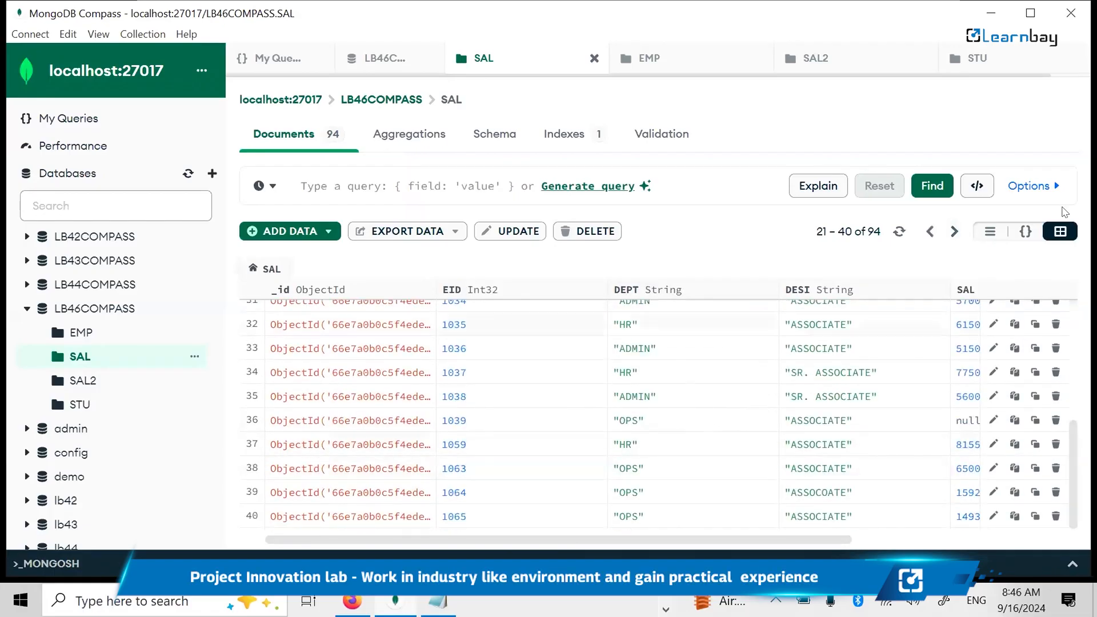
left_click(950, 236)
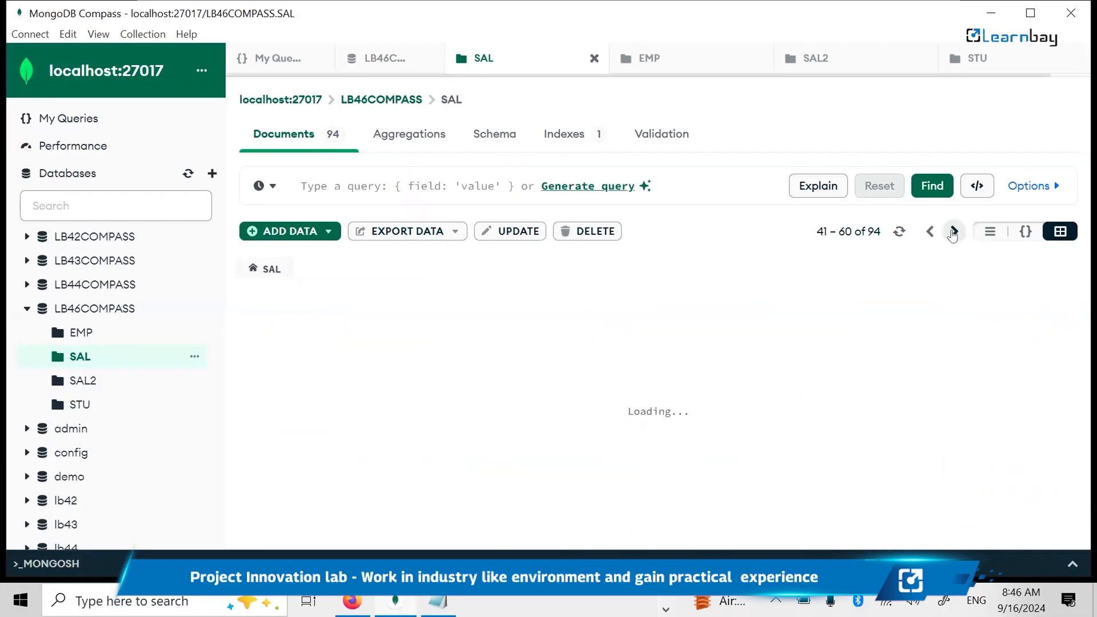
left_click(955, 235)
left_click(956, 234)
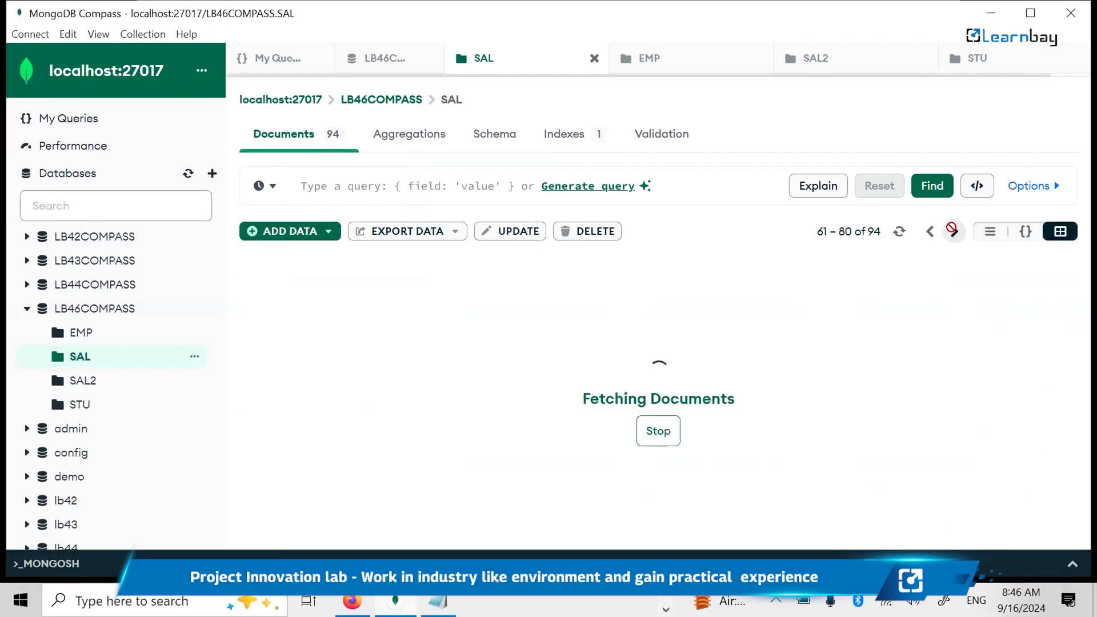
scroll(566, 414, "down", 2)
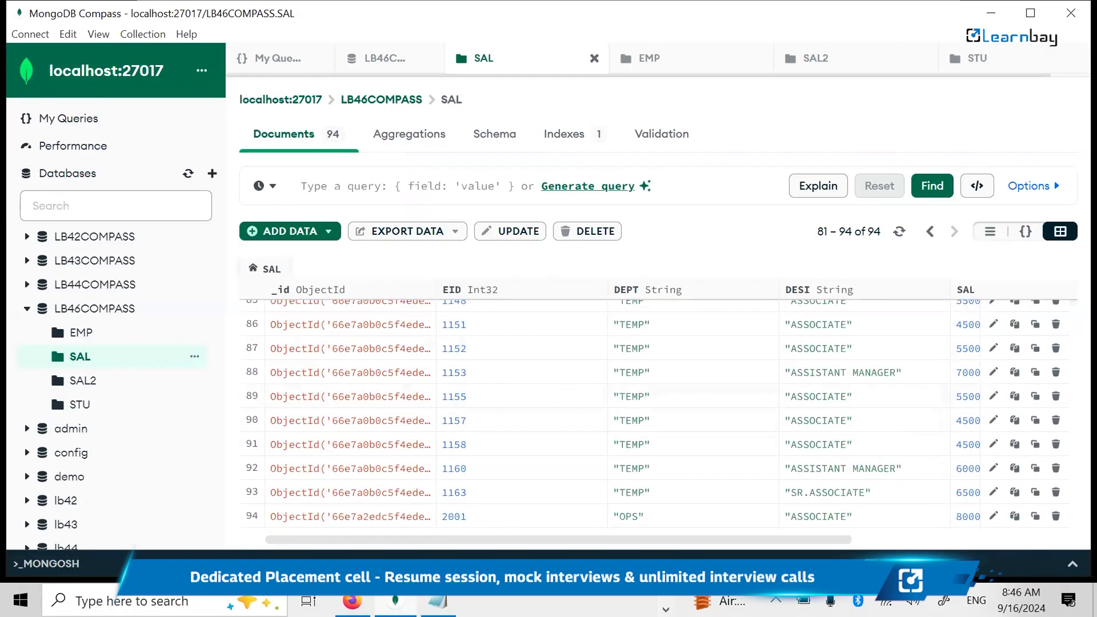
left_click(1054, 517)
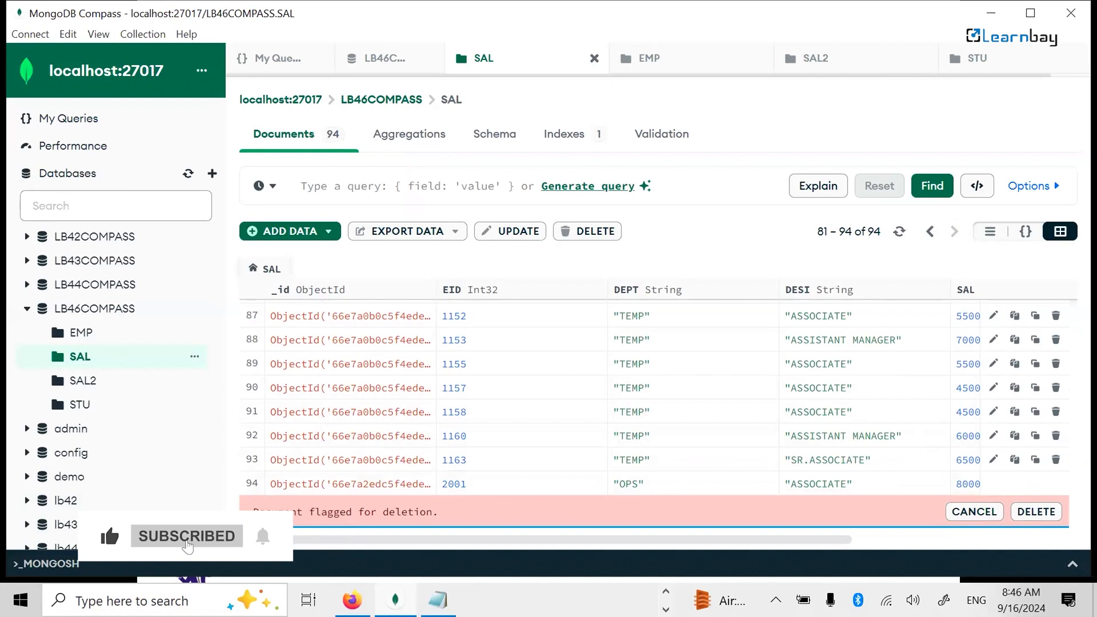
left_click(1025, 510)
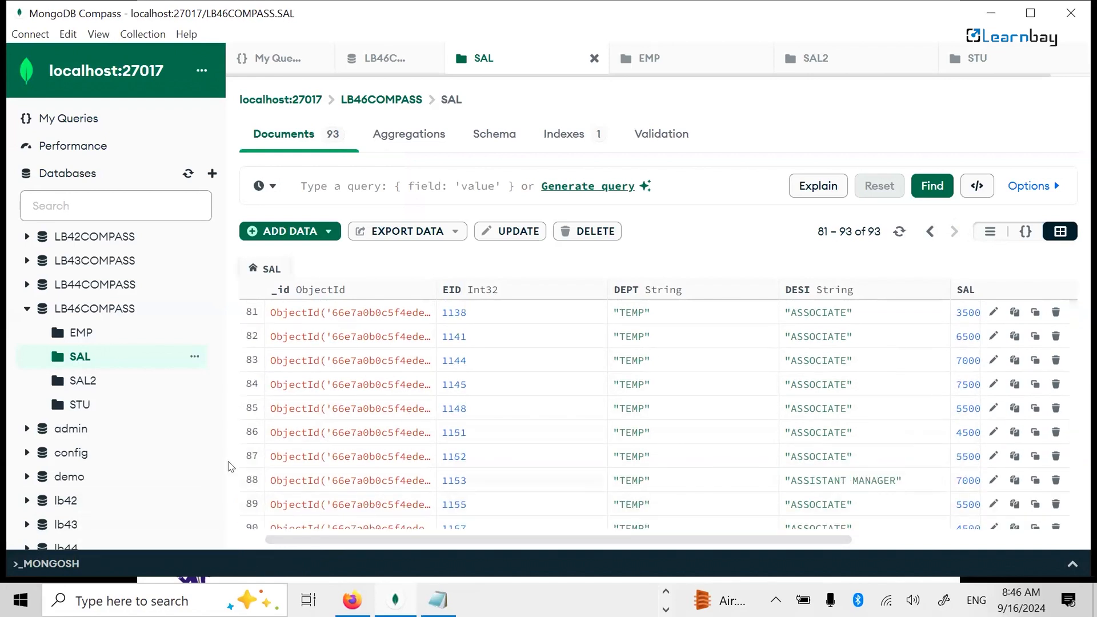
scroll(957, 500, "down", 3)
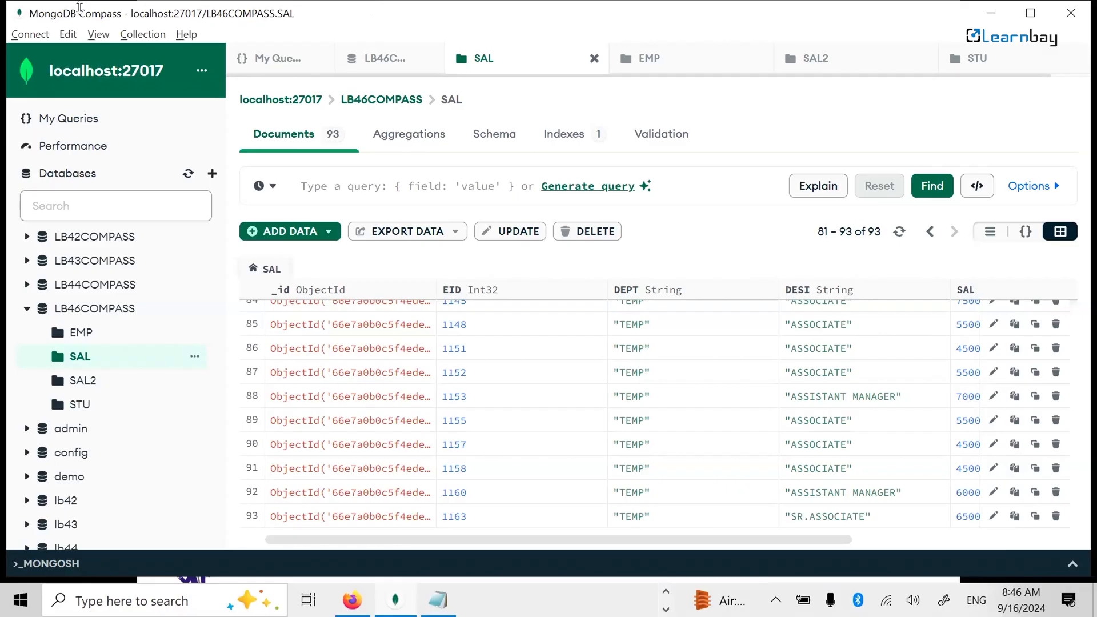
Switch to the MongoDB Compass presentation slide to review the list of supported operations, and return to Compass.
key("alt+Tab")
key("alt+Tab")
key("alt+Tab")
key("alt+Tab")
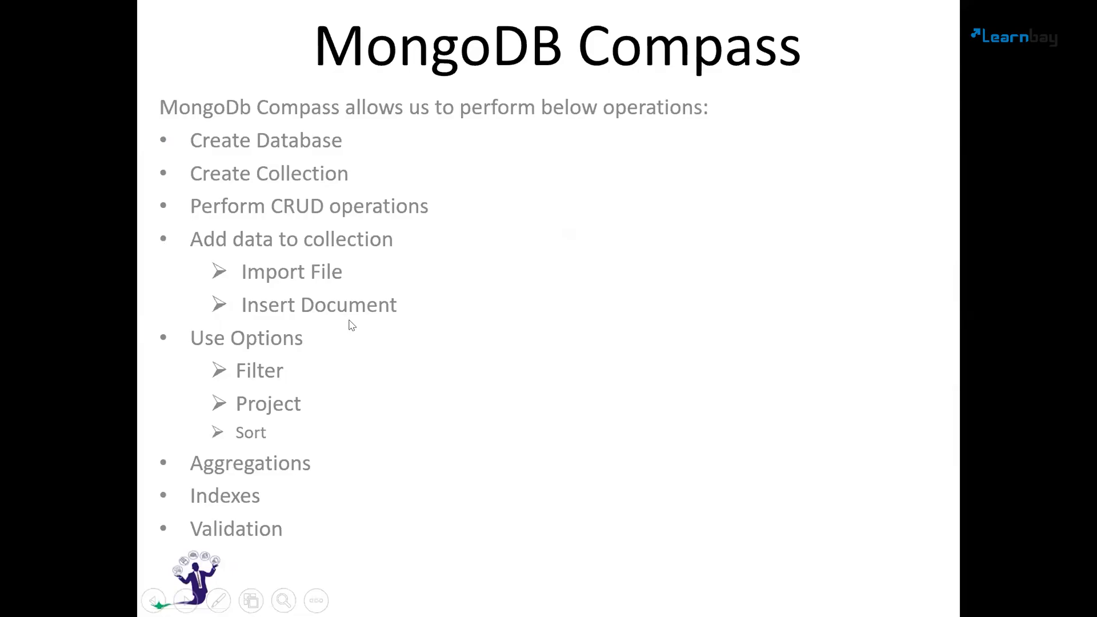
key("alt+Tab")
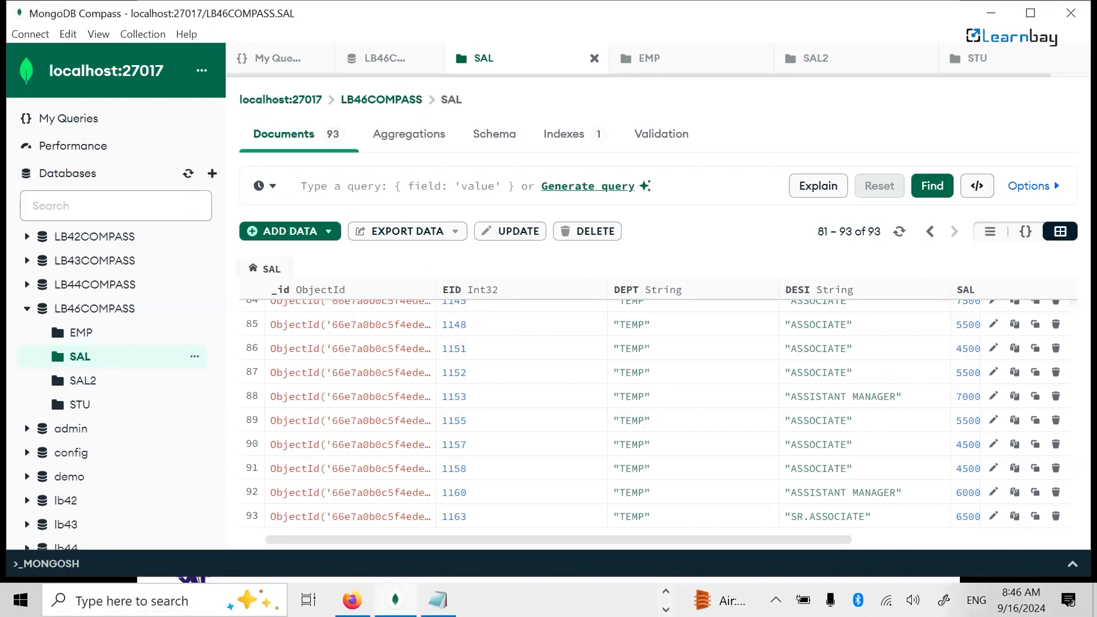